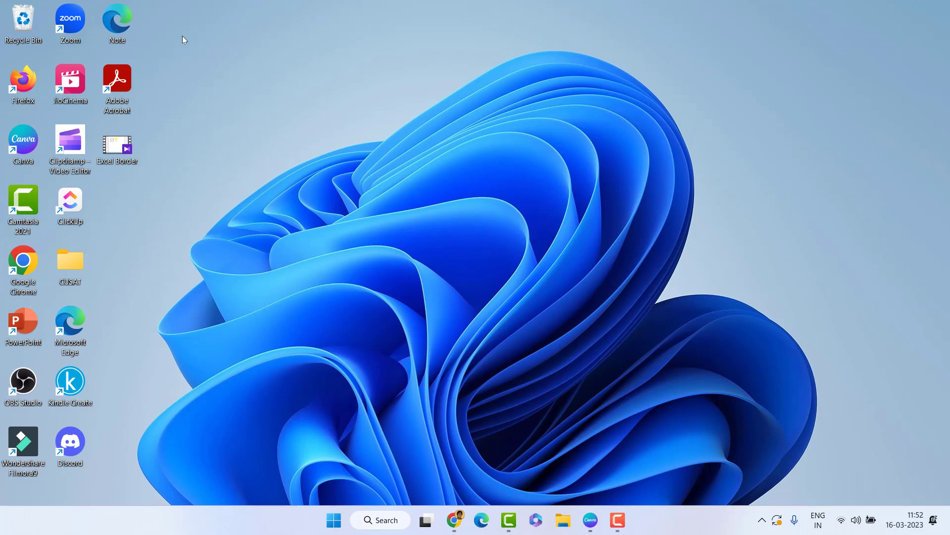
# Step: Bring the ChatGPT browser window back to the front from the taskbar
pyautogui.click(457, 520)
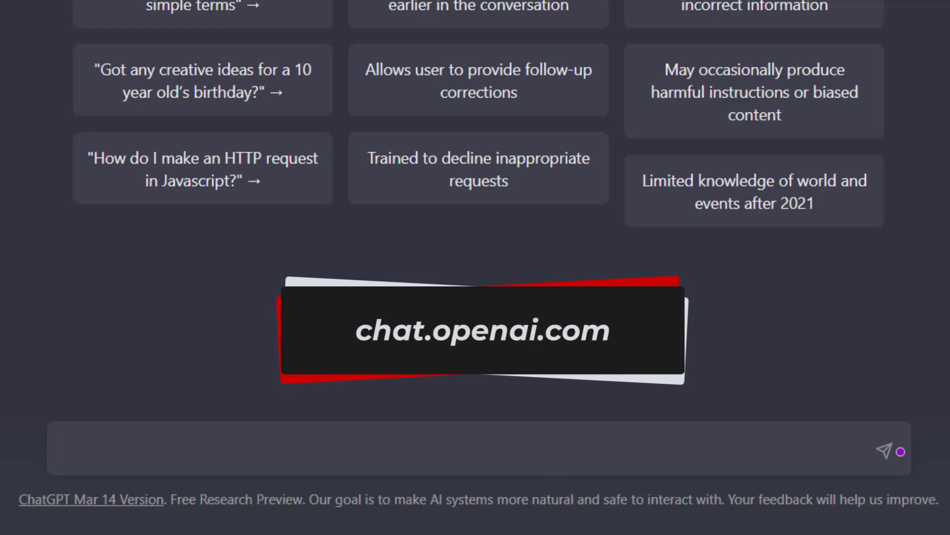
# Step: Send ChatGPT the prompt 'Give me 40 Did You Know Facts'
pyautogui.write('Give me')
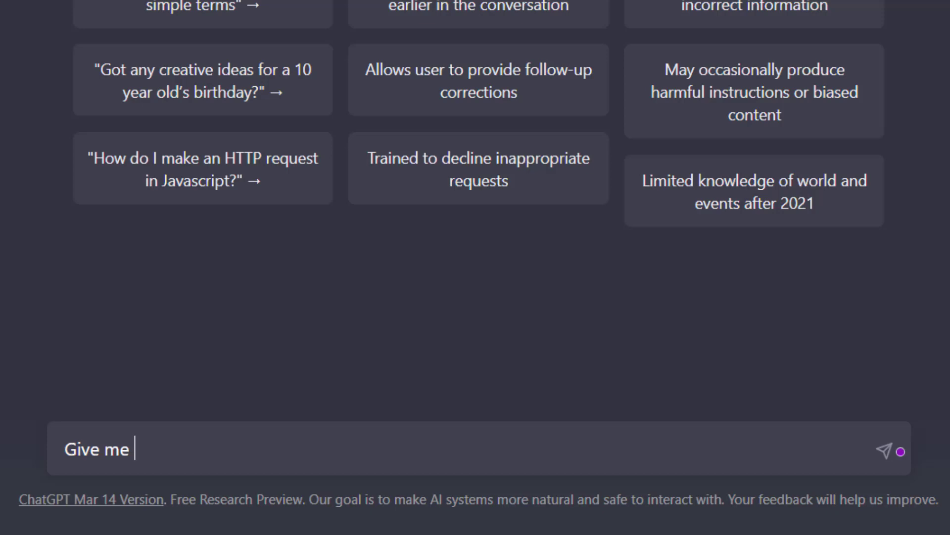
pyautogui.write('40')
pyautogui.write('Did You Know Facts')
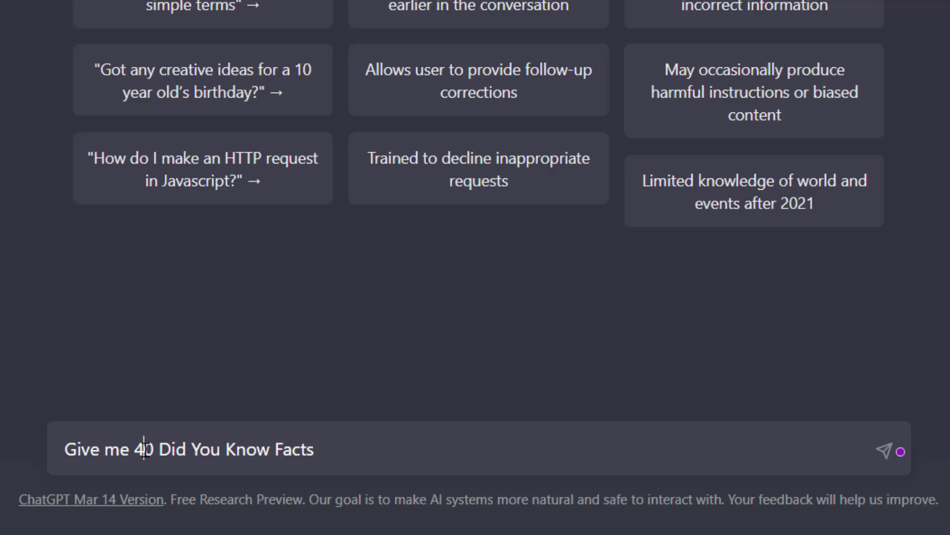
pyautogui.click(358, 436)
pyautogui.press('Return')
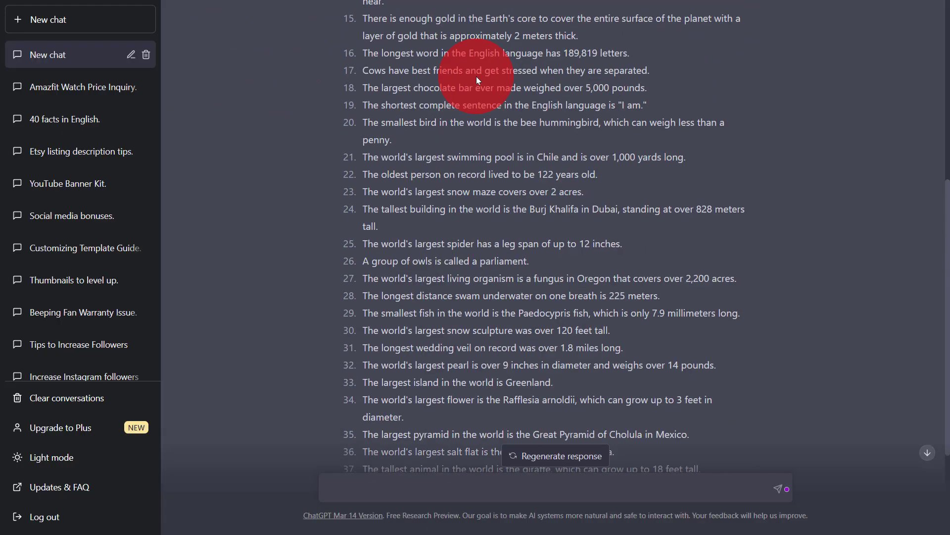
# Step: Scroll through ChatGPT's reply to review all 40 facts, ending with Victoria Falls
pyautogui.scroll(3, 476, 76)
pyautogui.scroll(2, 476, 77)
pyautogui.scroll(3, 476, 76)
pyautogui.scroll(-2, 476, 76)
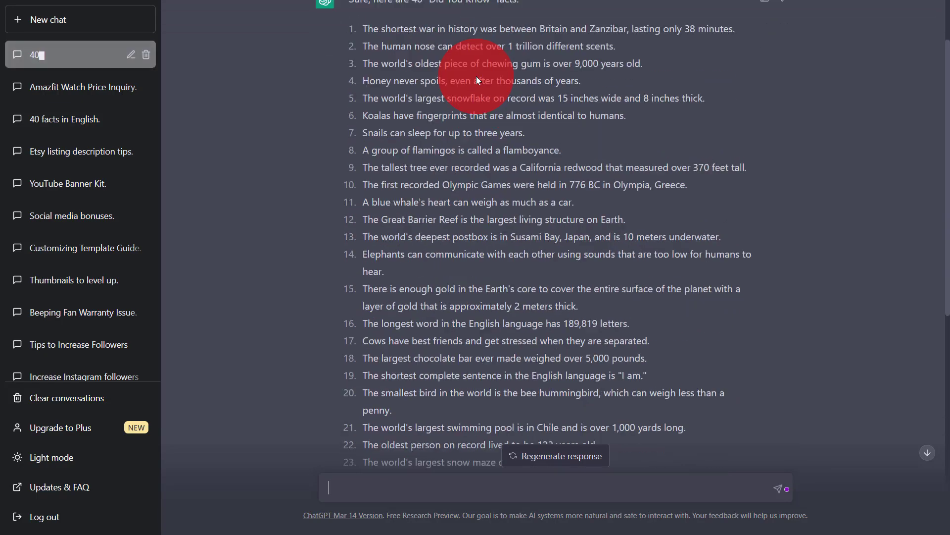
pyautogui.scroll(-3, 477, 78)
pyautogui.scroll(-2, 477, 79)
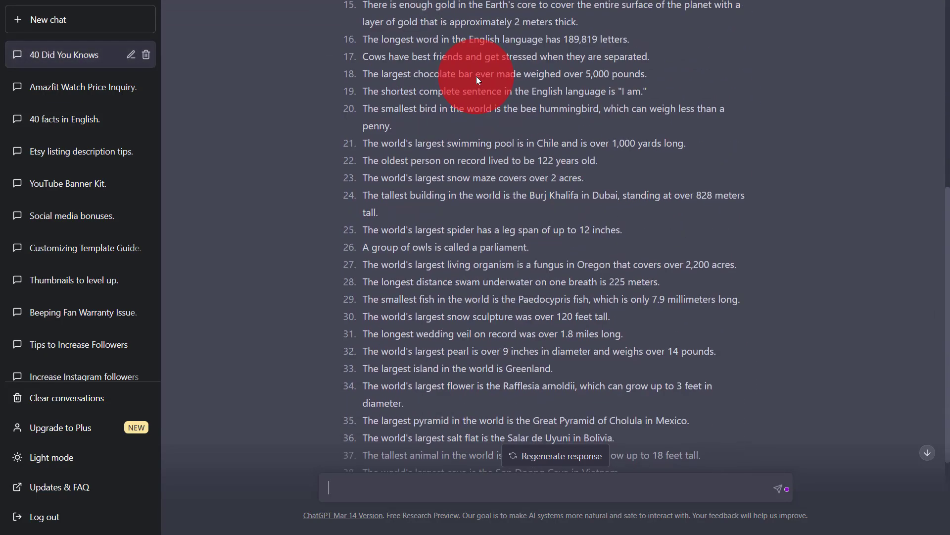
pyautogui.scroll(-3, 476, 76)
pyautogui.scroll(2, 476, 76)
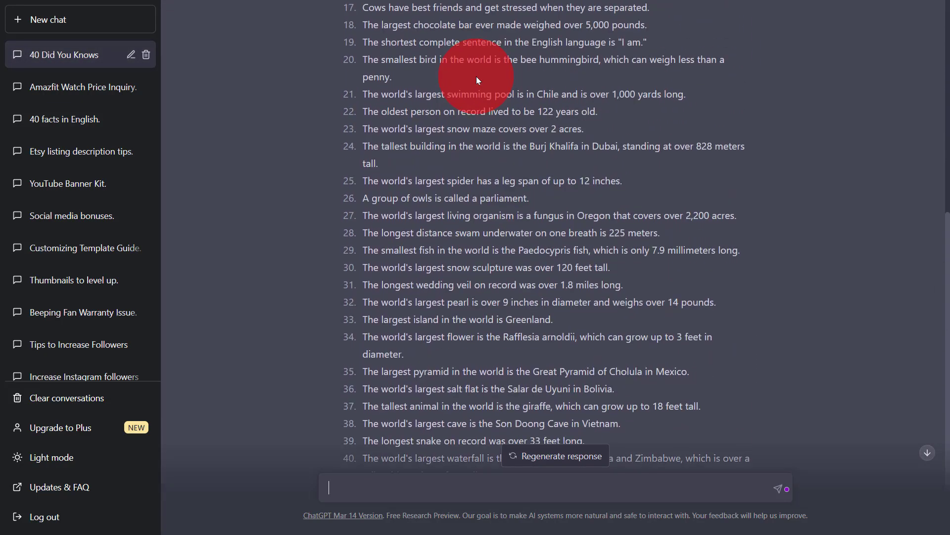
pyautogui.scroll(1, 476, 76)
pyautogui.scroll(5, 476, 76)
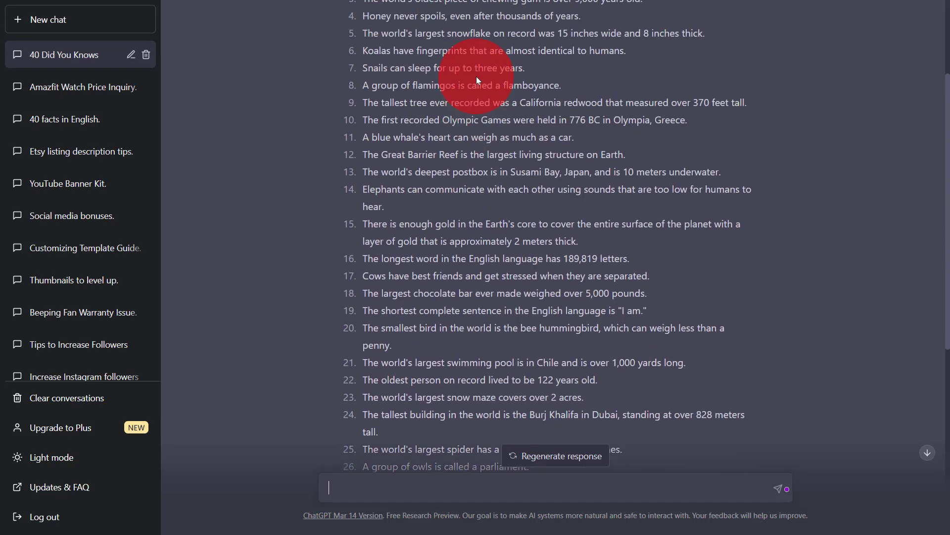
pyautogui.scroll(2, 476, 77)
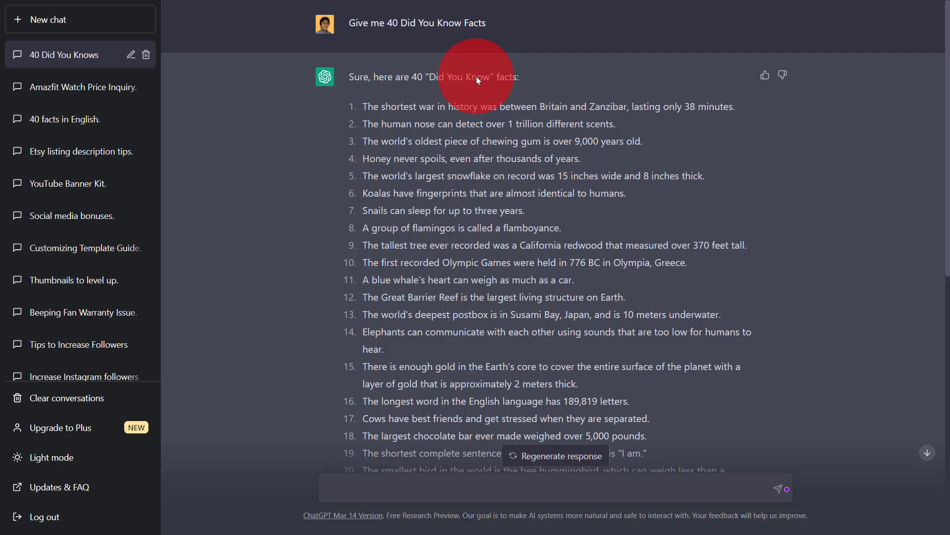
pyautogui.scroll(-10, 476, 76)
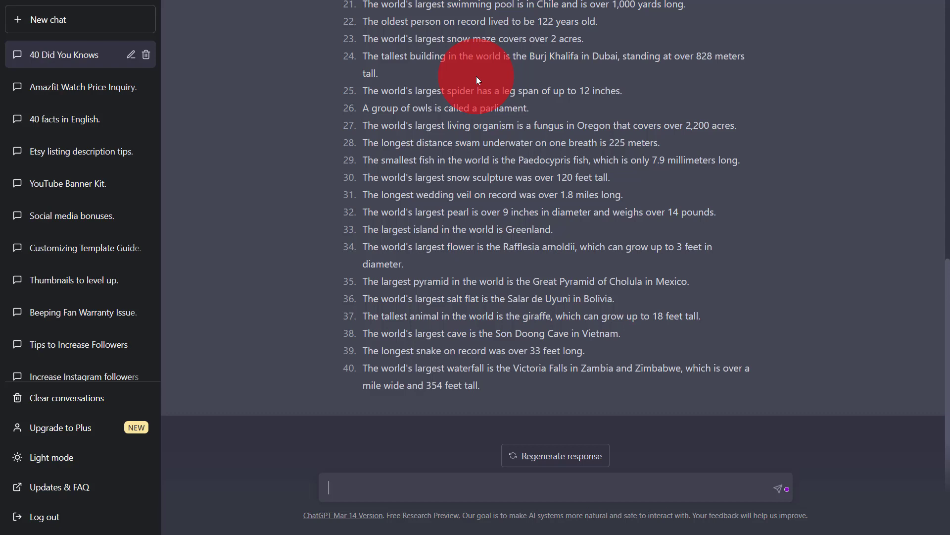
pyautogui.scroll(3, 476, 77)
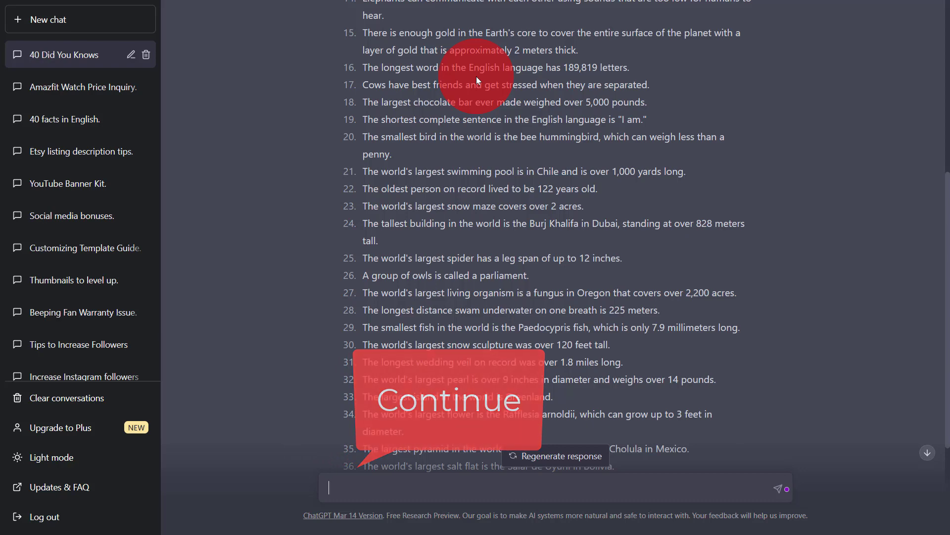
pyautogui.scroll(-3, 476, 76)
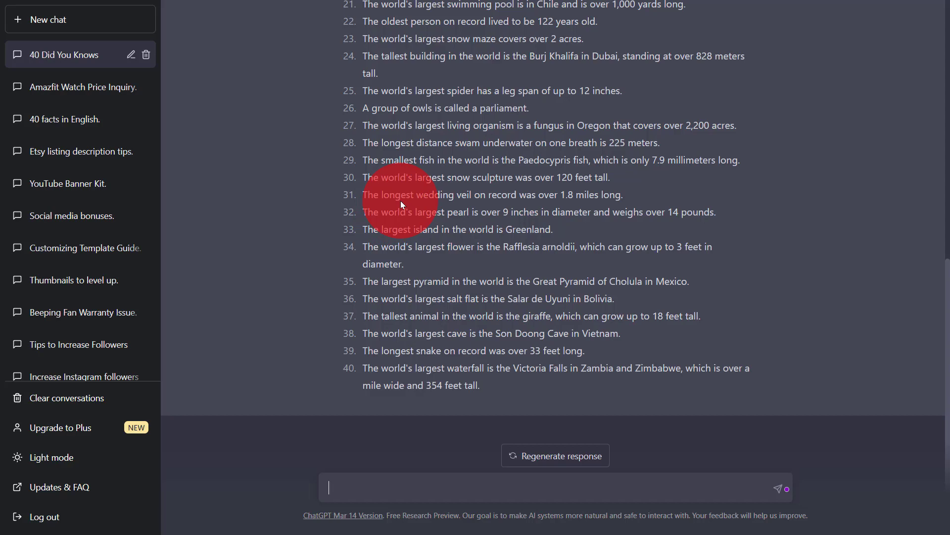
pyautogui.scroll(5, 393, 224)
pyautogui.scroll(5, 393, 223)
pyautogui.scroll(-15, 393, 224)
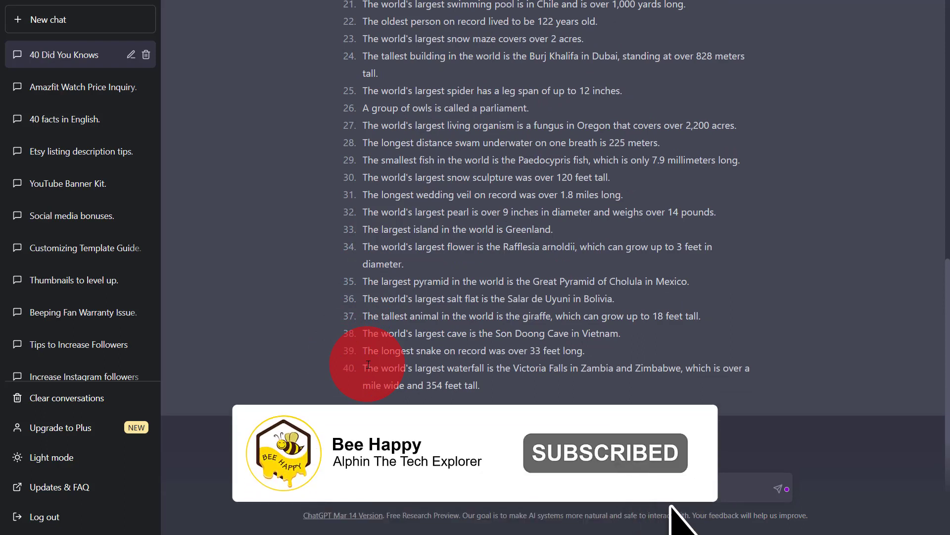
pyautogui.scroll(8, 369, 364)
pyautogui.scroll(2, 369, 364)
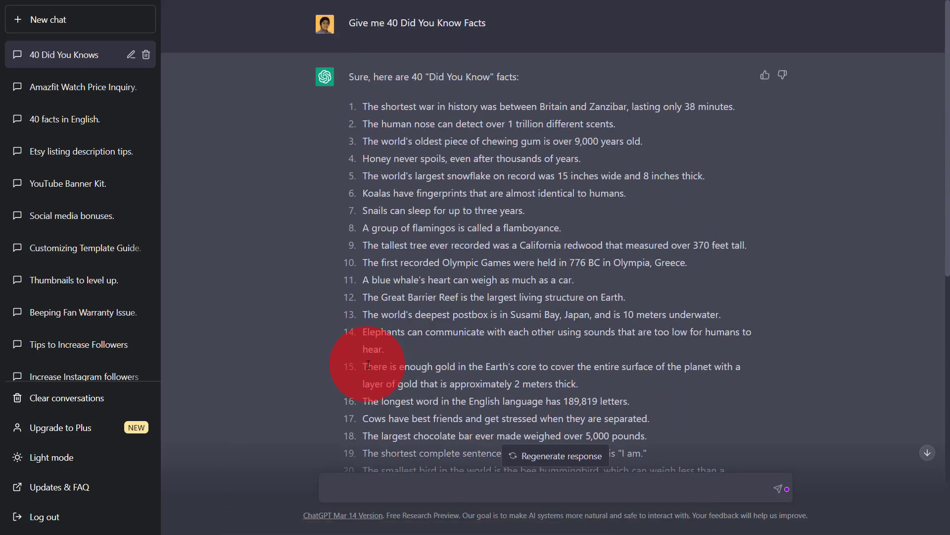
pyautogui.scroll(-4, 368, 364)
pyautogui.scroll(-2, 369, 364)
pyautogui.scroll(-1, 368, 365)
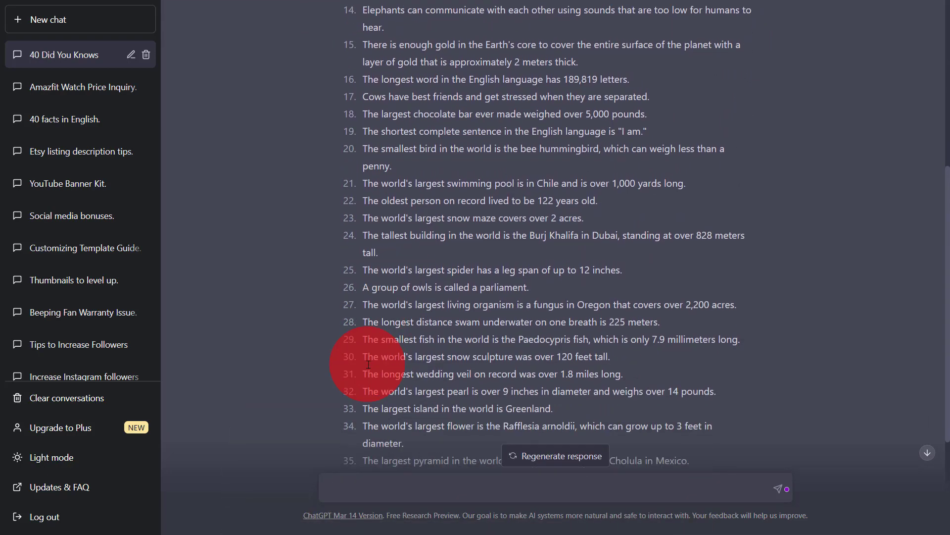
pyautogui.scroll(7, 368, 364)
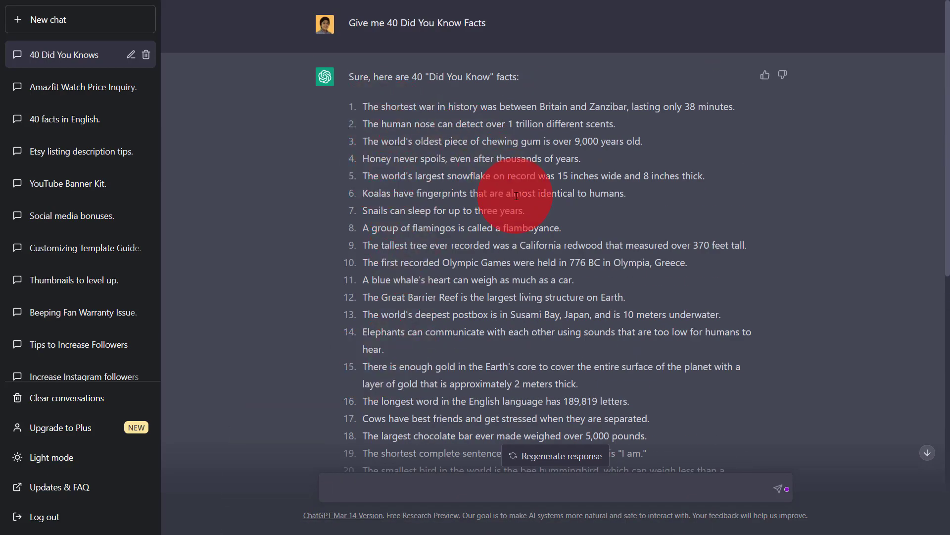
pyautogui.scroll(-4, 471, 203)
pyautogui.scroll(-4, 516, 196)
pyautogui.scroll(-1, 516, 196)
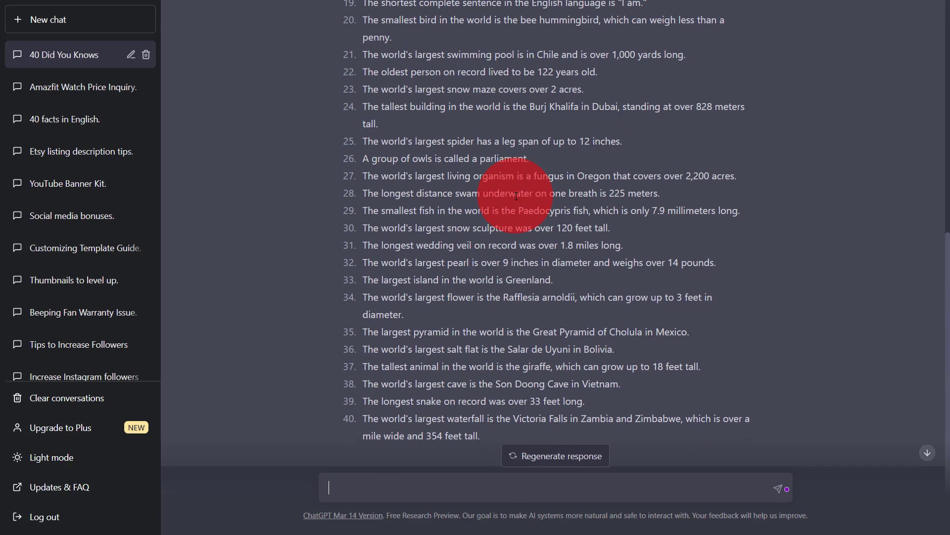
pyautogui.scroll(-1, 516, 196)
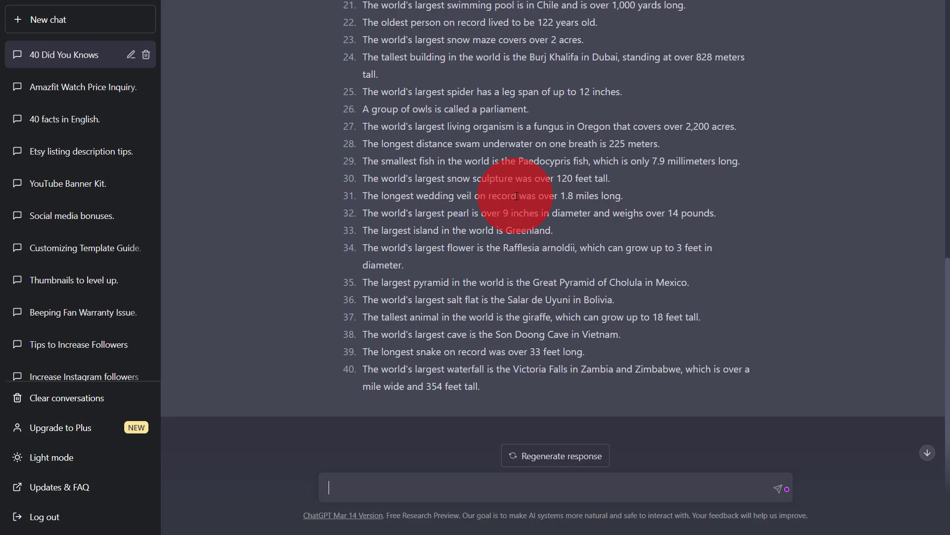
pyautogui.scroll(2, 516, 196)
pyautogui.scroll(1, 517, 196)
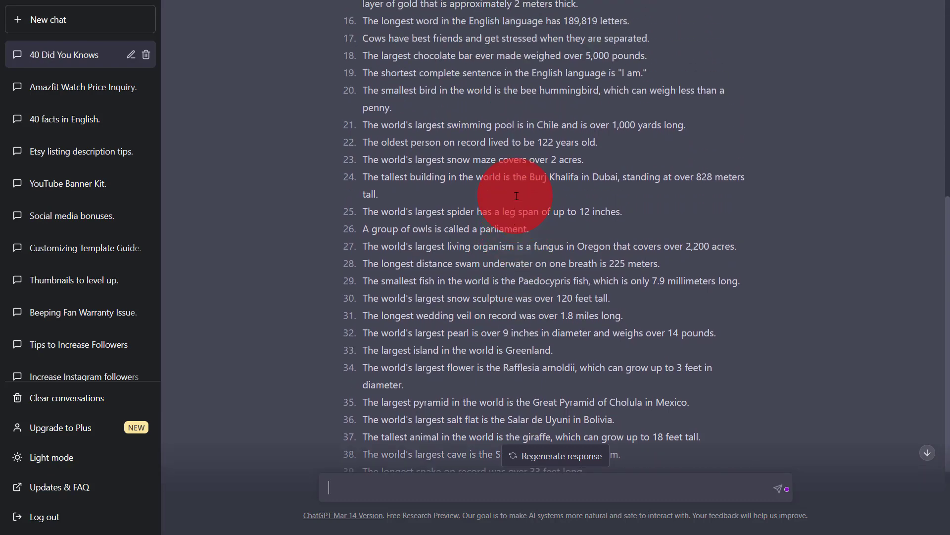
pyautogui.scroll(7, 516, 196)
pyautogui.scroll(-1, 516, 196)
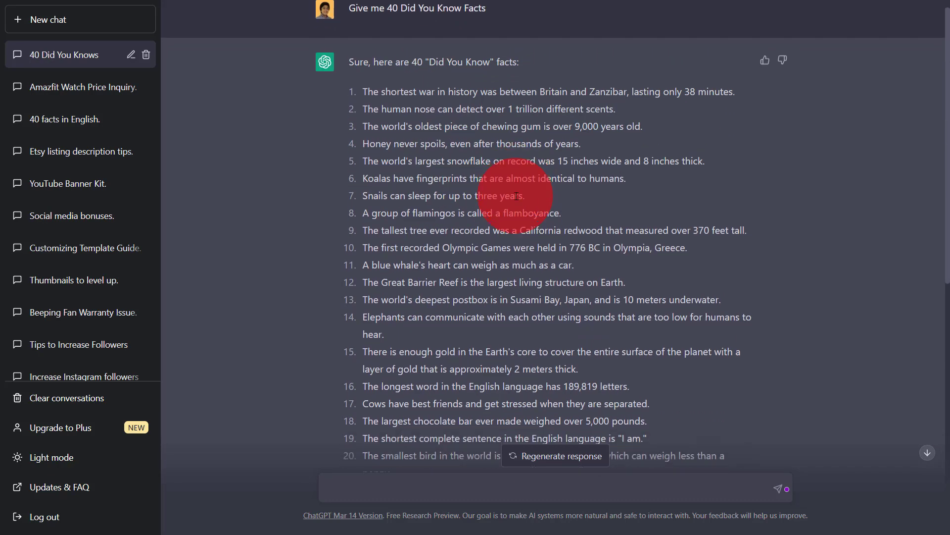
pyautogui.scroll(-1, 516, 196)
pyautogui.scroll(-5, 516, 196)
pyautogui.scroll(-3, 516, 196)
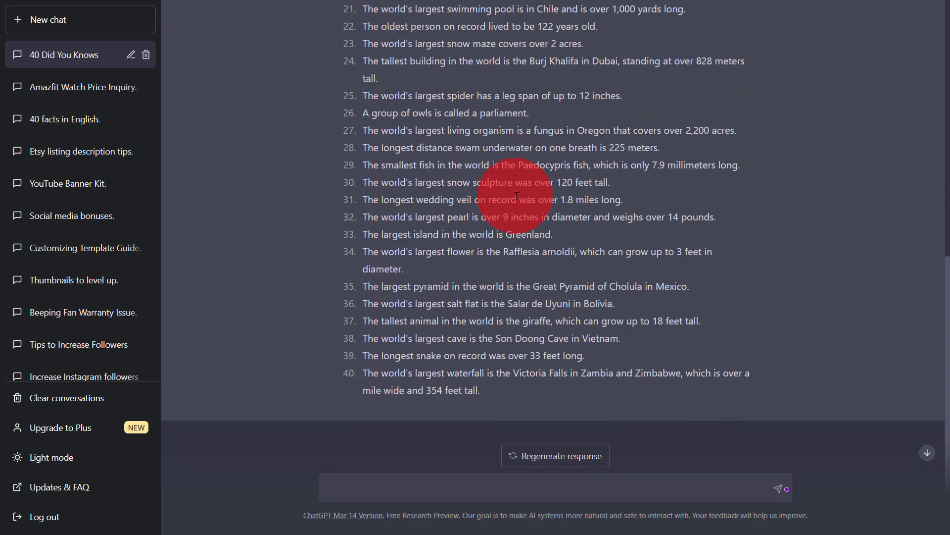
pyautogui.scroll(5, 517, 196)
pyautogui.scroll(3, 516, 196)
pyautogui.scroll(2, 393, 110)
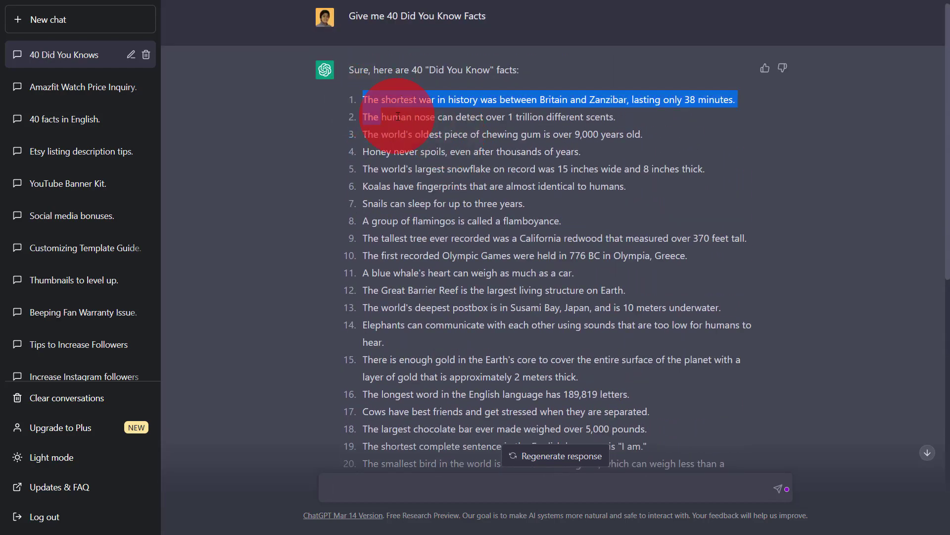
# Step: Select the facts in ChatGPT's reply down to fact 29 and copy them
pyautogui.moveTo(365, 98); pyautogui.dragTo(396, 135)
pyautogui.scroll(-6, 426, 138)
pyautogui.scroll(3, 437, 140)
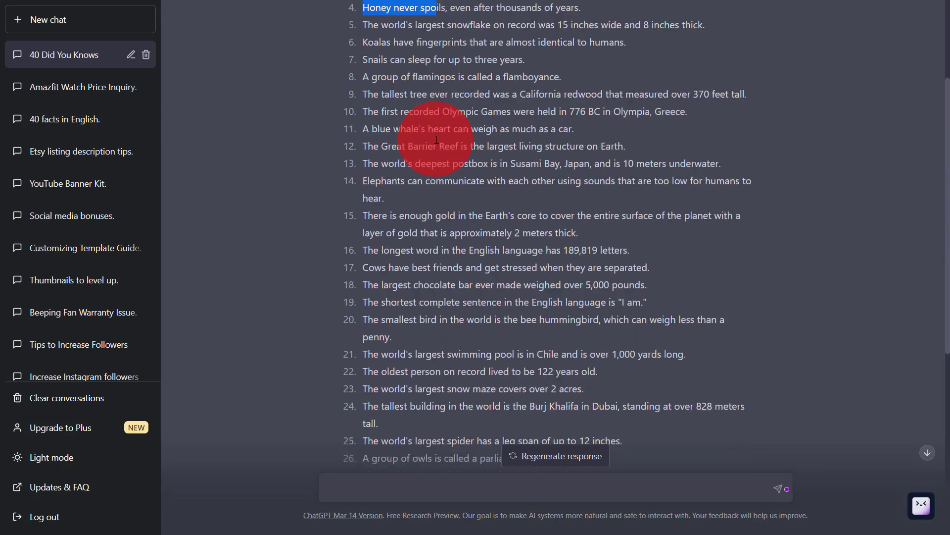
pyautogui.hotkey('shift', 'Down')
pyautogui.hotkey('shift', 'Down')
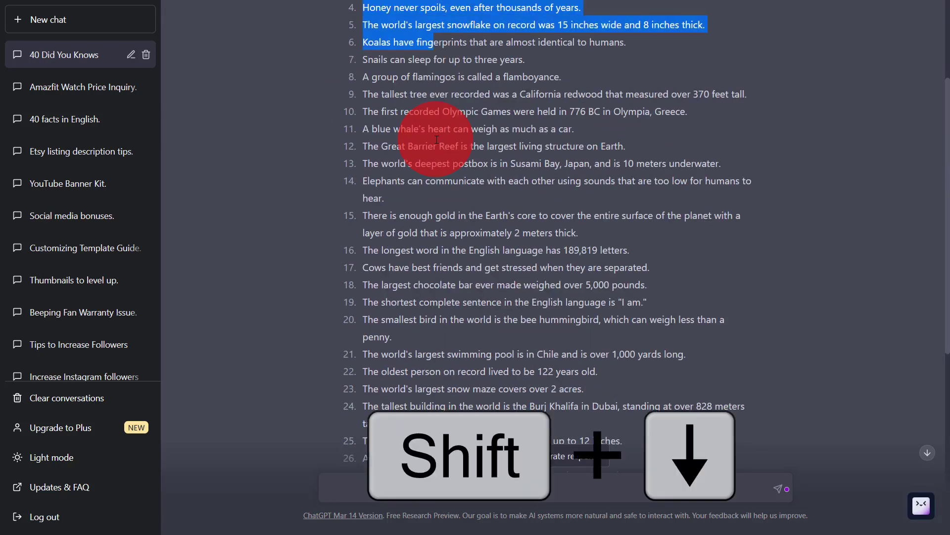
pyautogui.hotkey('shift', 'Down')
pyautogui.hotkey('shift', 'Down')
pyautogui.hotkey('shift', 'Down')
pyautogui.hotkey('shift', 'Down')
pyautogui.hotkey('shift', 'Down')
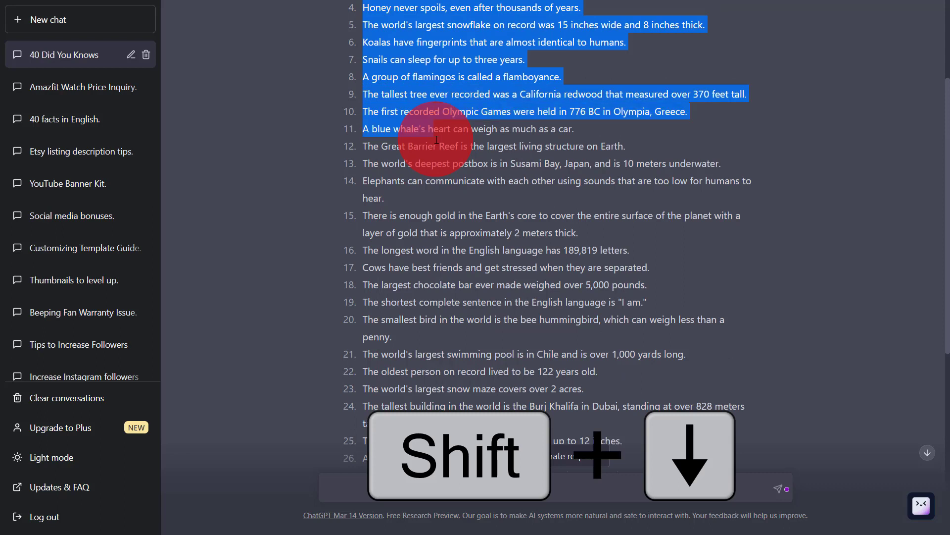
pyautogui.hotkey('shift', 'Down')
pyautogui.hotkey('shift', 'Down')
pyautogui.hotkey('shift', 'Down')
pyautogui.hotkey('shift', 'Down')
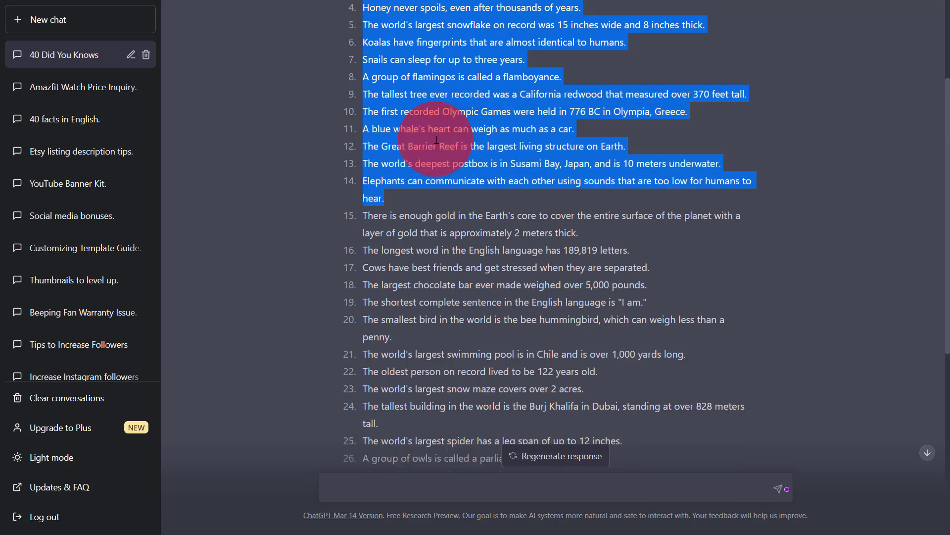
pyautogui.hotkey('shift', 'Down')
pyautogui.hotkey('shift', 'Down')
pyautogui.hotkey('shift', 'Down')
pyautogui.hotkey('shift', 'Down')
pyautogui.hotkey('shift', 'Down')
pyautogui.hotkey('shift', 'Down')
pyautogui.hotkey('shift', 'Down')
pyautogui.hotkey('shift', 'Down')
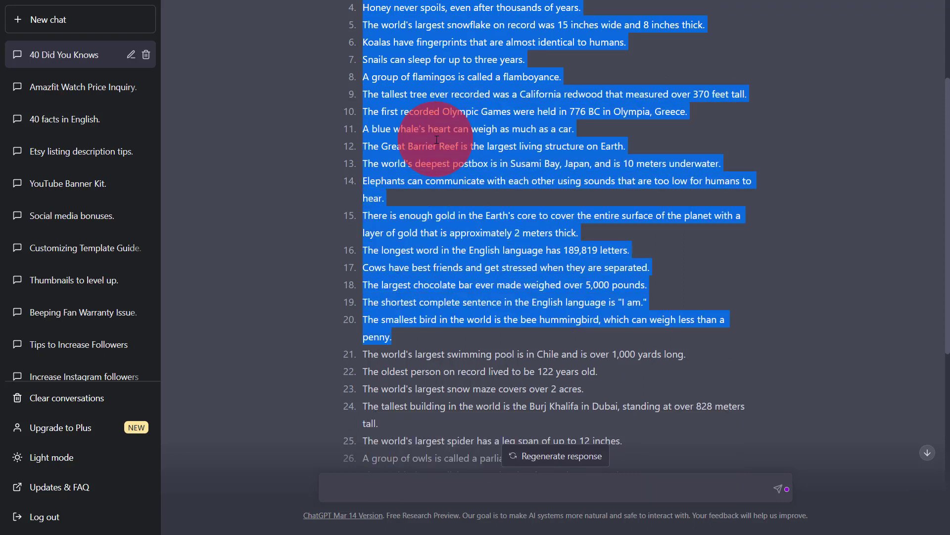
pyautogui.hotkey('shift', 'Down')
pyautogui.hotkey('shift', 'Down')
pyautogui.hotkey('shift', 'Down')
pyautogui.hotkey('shift', 'Down')
pyautogui.hotkey('shift', 'Down')
pyautogui.hotkey('shift', 'Down')
pyautogui.hotkey('shift', 'Down')
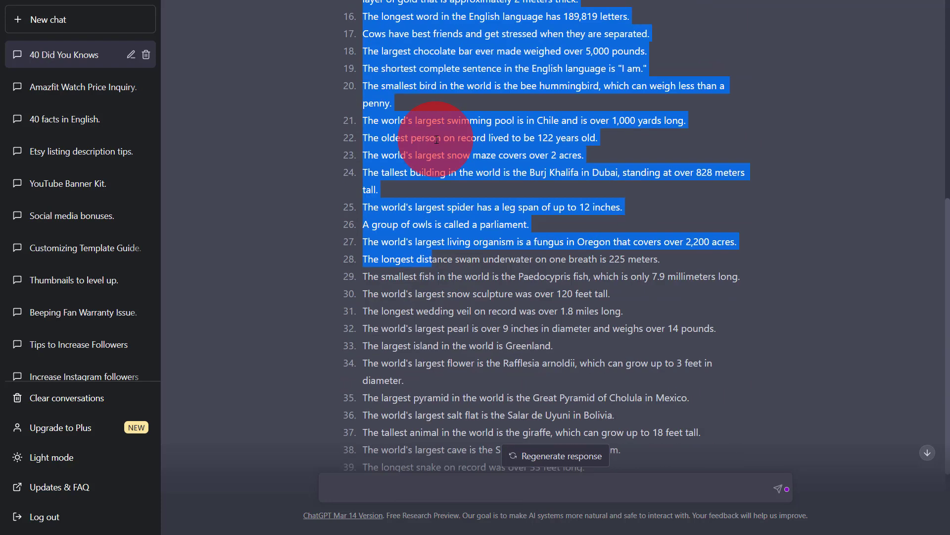
pyautogui.hotkey('shift', 'Down')
pyautogui.hotkey('shift', 'Down')
pyautogui.hotkey('shift', 'Down')
pyautogui.hotkey('shift', 'Down')
pyautogui.hotkey('shift', 'Down')
pyautogui.hotkey('shift', 'Down')
pyautogui.hotkey('shift', 'Down')
pyautogui.hotkey('shift', 'Down')
pyautogui.hotkey('shift', 'Down')
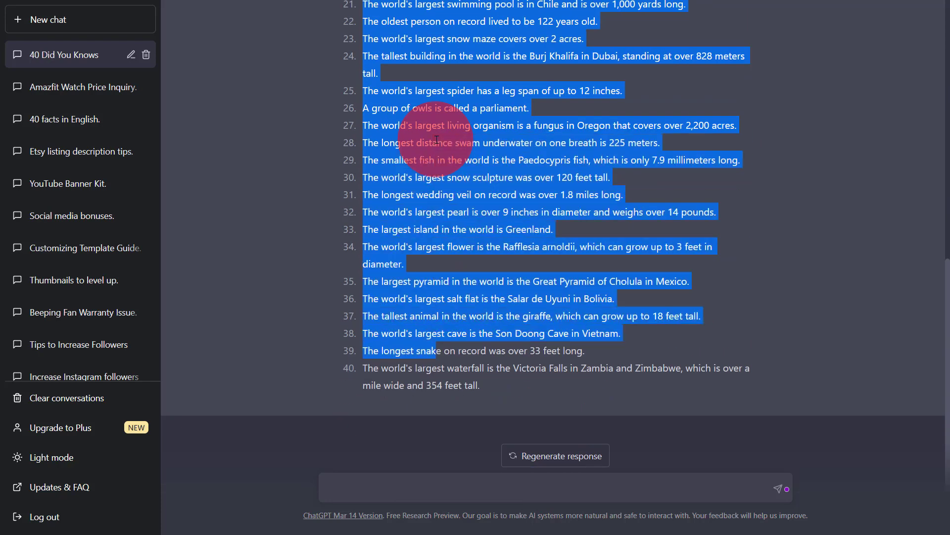
pyautogui.hotkey('shift', 'Down')
pyautogui.hotkey('shift', 'Down')
pyautogui.hotkey('ctrl', 'c')
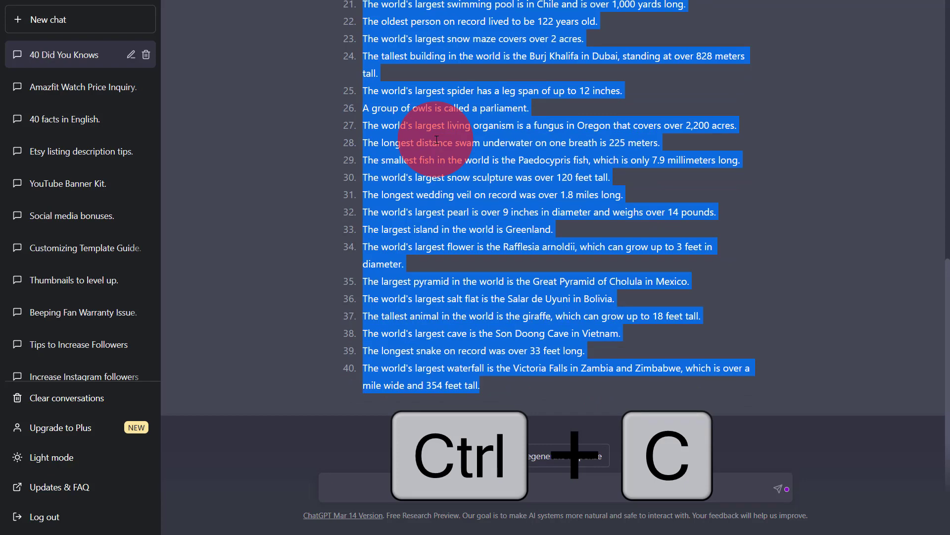
# Step: Reselect the fact list from fact 1 by dragging, then clear the partial selection
pyautogui.click(436, 140)
pyautogui.scroll(5, 436, 126)
pyautogui.scroll(5, 416, 121)
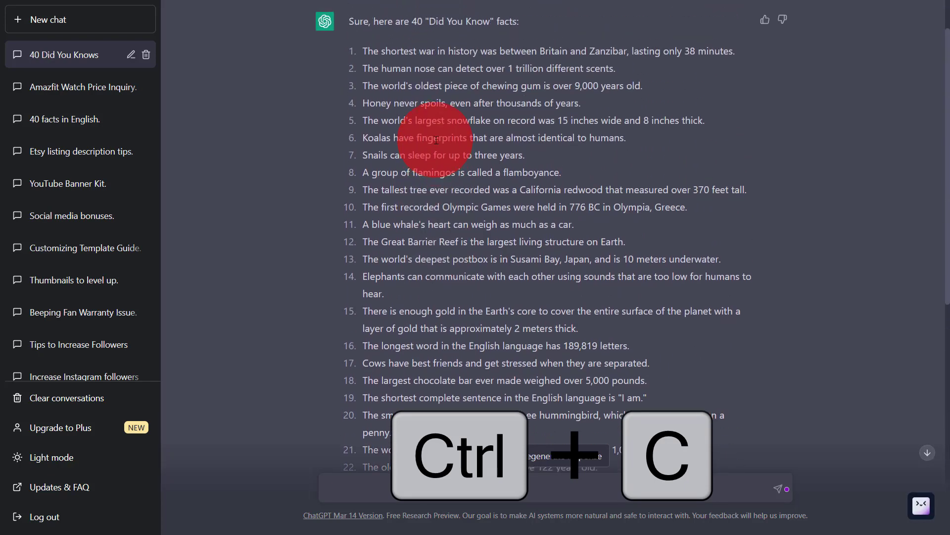
pyautogui.scroll(2, 391, 120)
pyautogui.moveTo(365, 108); pyautogui.dragTo(496, 485)
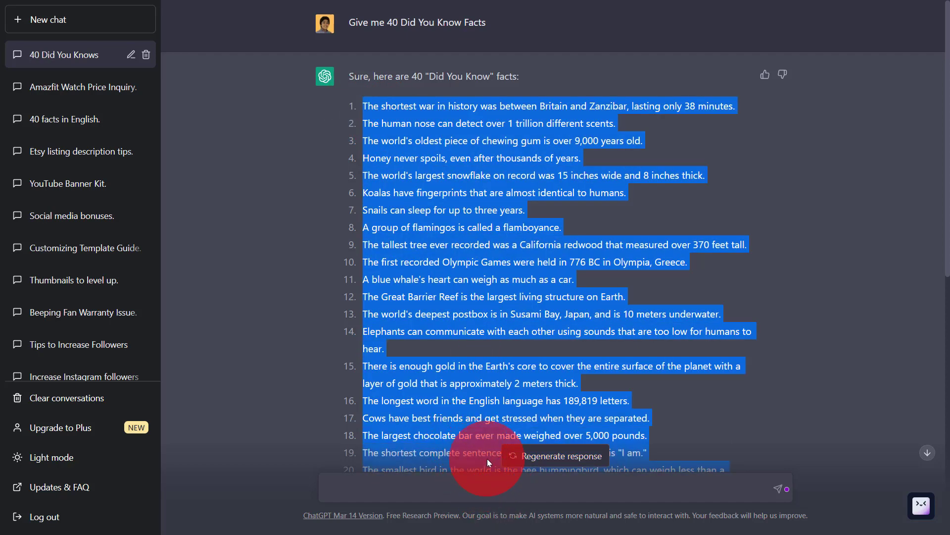
pyautogui.moveTo(496, 485)
pyautogui.mouseDown()
pyautogui.moveTo(622, 460)
pyautogui.moveTo(470, 417)
pyautogui.mouseUp()
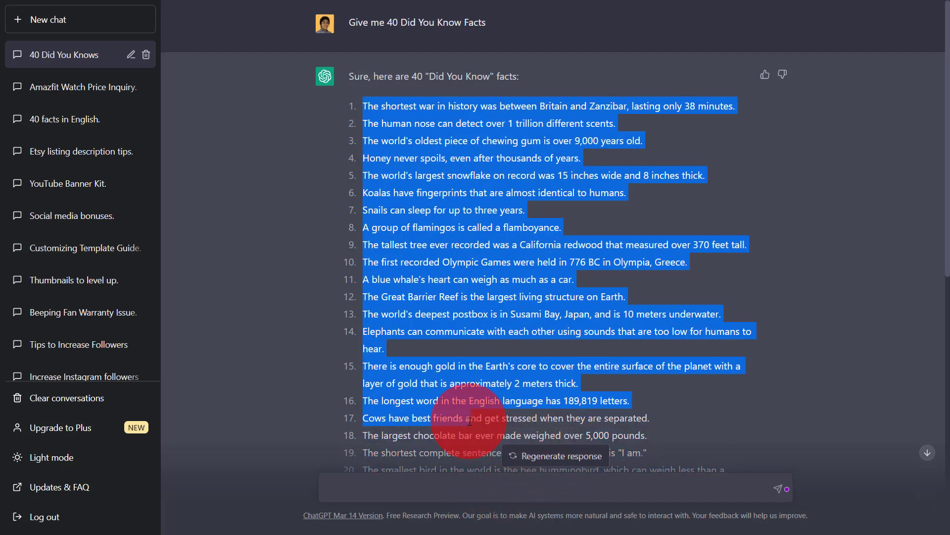
pyautogui.scroll(-5, 495, 396)
pyautogui.click(438, 204)
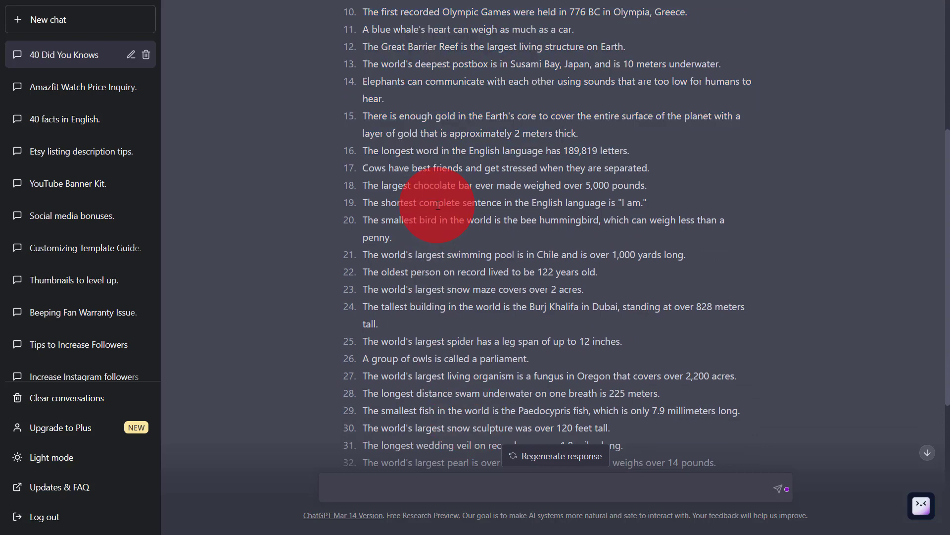
# Step: Start another selection at fact 1, extend it downward, then clear it
pyautogui.scroll(1, 438, 205)
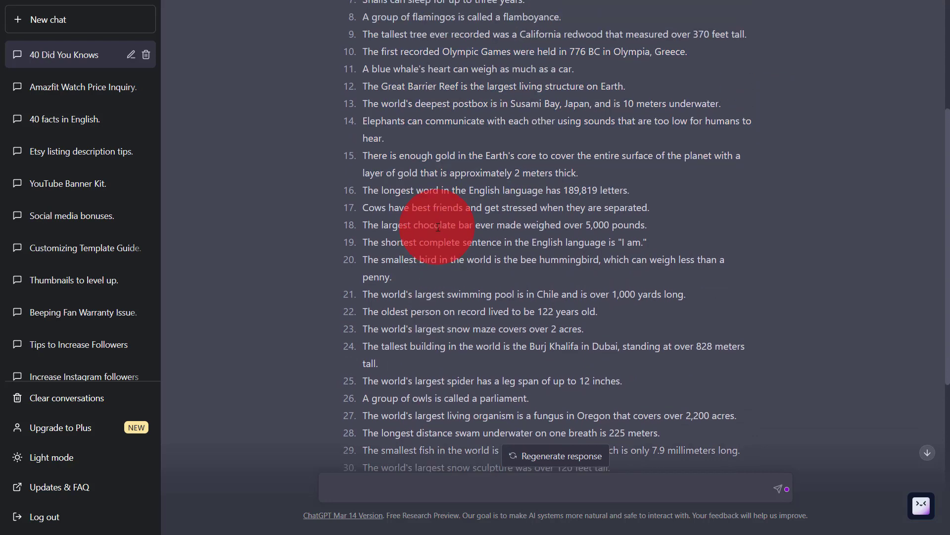
pyautogui.scroll(3, 438, 226)
pyautogui.scroll(2, 438, 227)
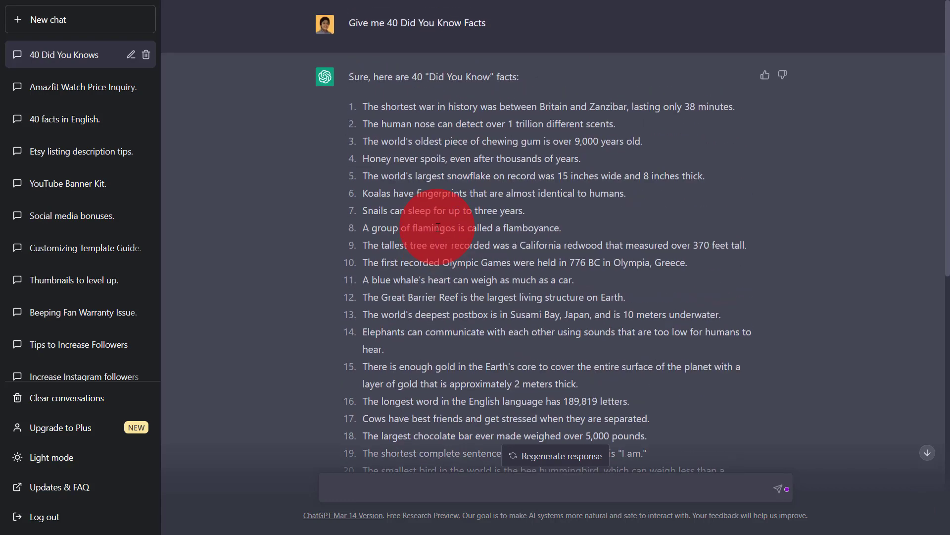
pyautogui.moveTo(362, 104); pyautogui.dragTo(396, 112)
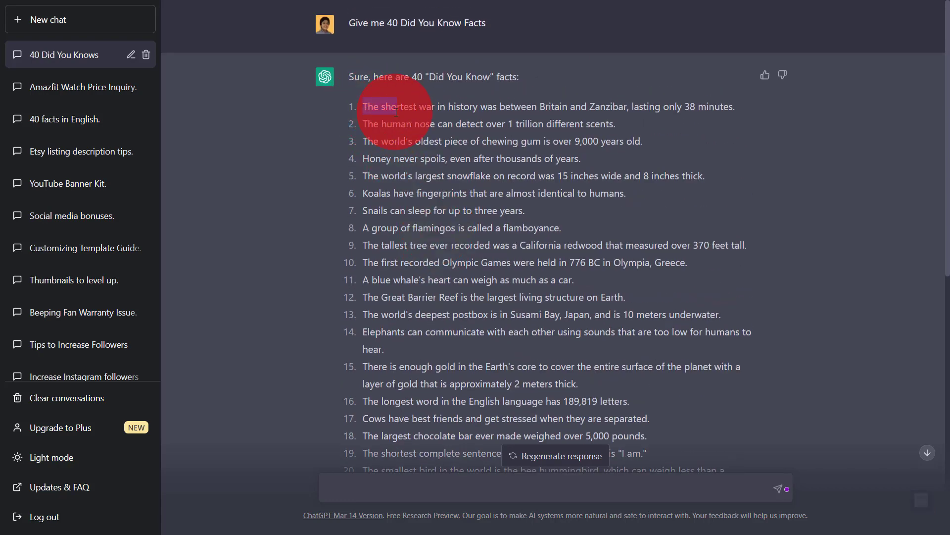
pyautogui.hotkey('shift', 'Down')
pyautogui.hotkey('shift', 'Down')
pyautogui.hotkey('shift', 'Down')
pyautogui.hotkey('shift', 'Down')
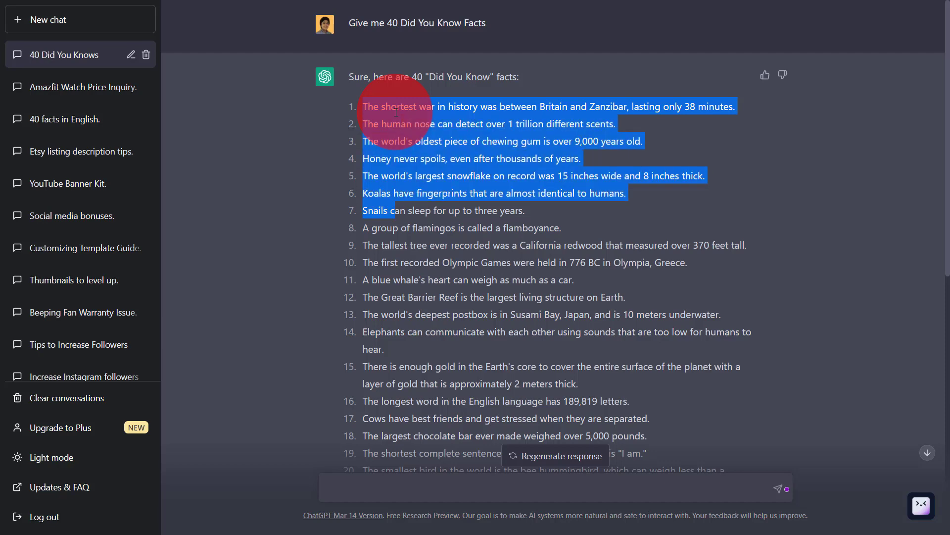
pyautogui.hotkey('shift', 'Down')
pyautogui.hotkey('shift', 'Down')
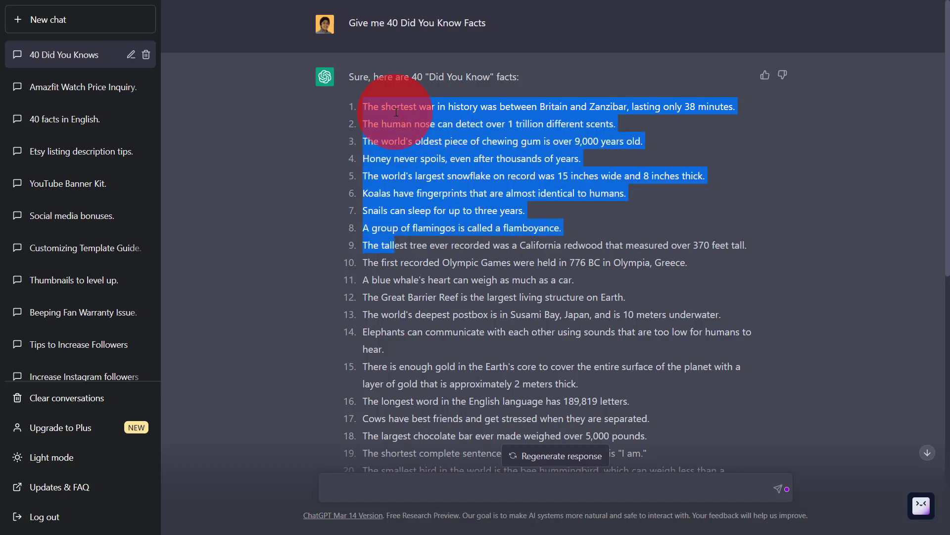
pyautogui.click(307, 145)
pyautogui.scroll(-8, 308, 145)
pyautogui.scroll(-3, 307, 144)
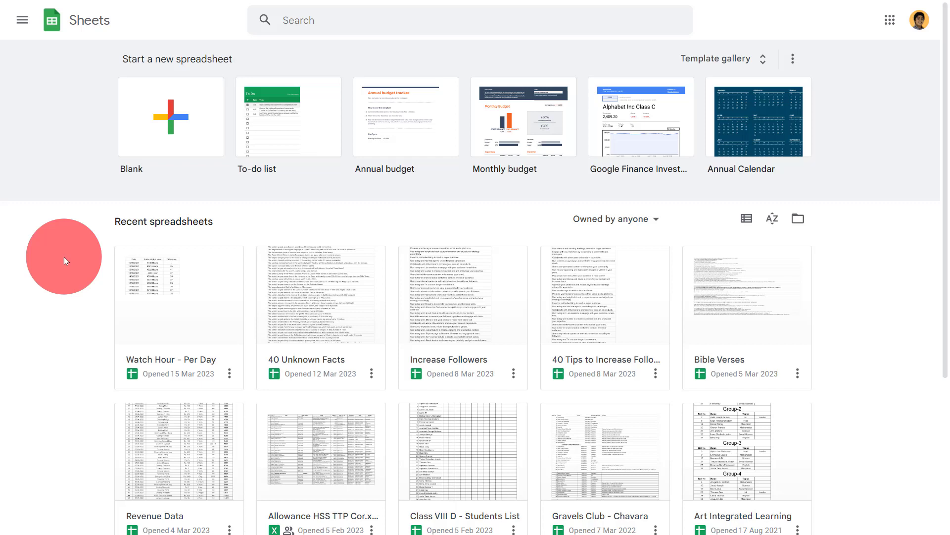
# Step: Create a blank spreadsheet and title it 'DID YOU KNOW FACTS'
pyautogui.click(160, 109)
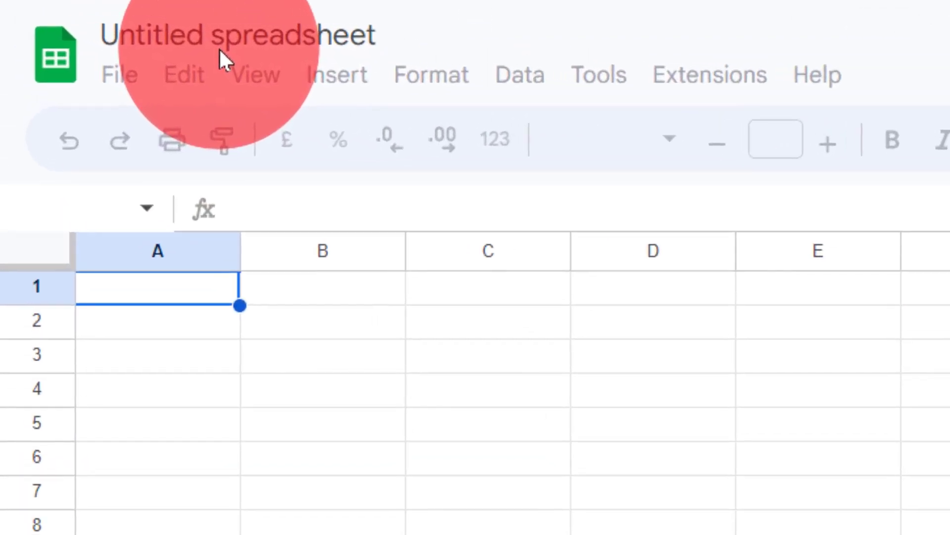
pyautogui.click(169, 38)
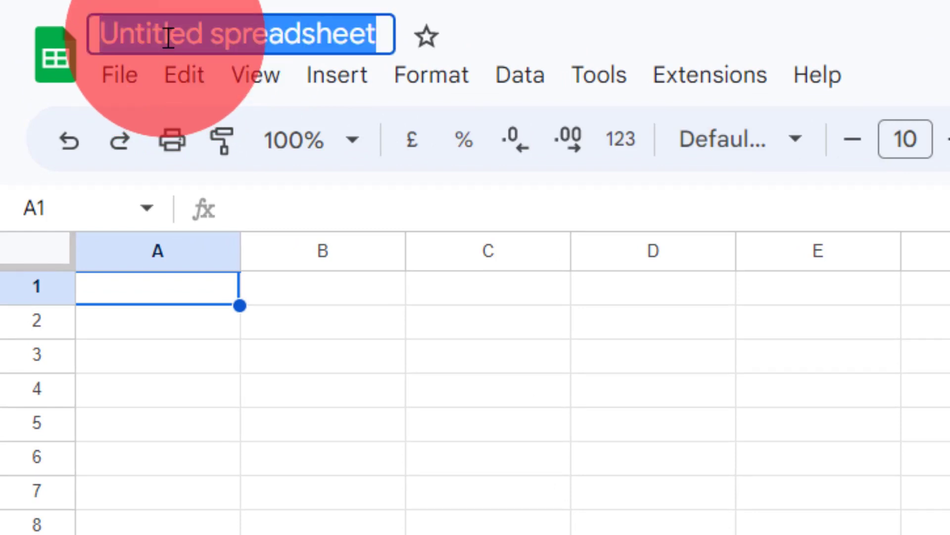
pyautogui.write('DID ')
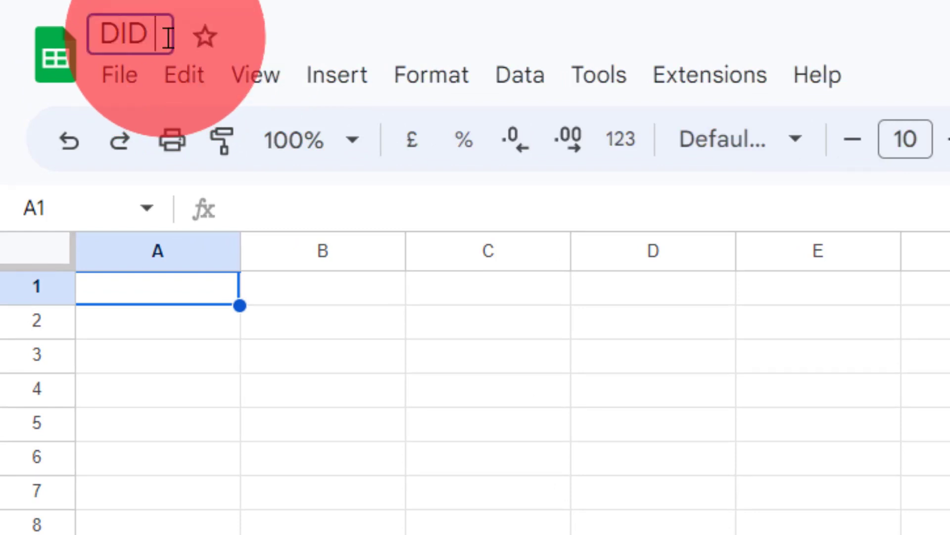
pyautogui.write('YOU KNI')
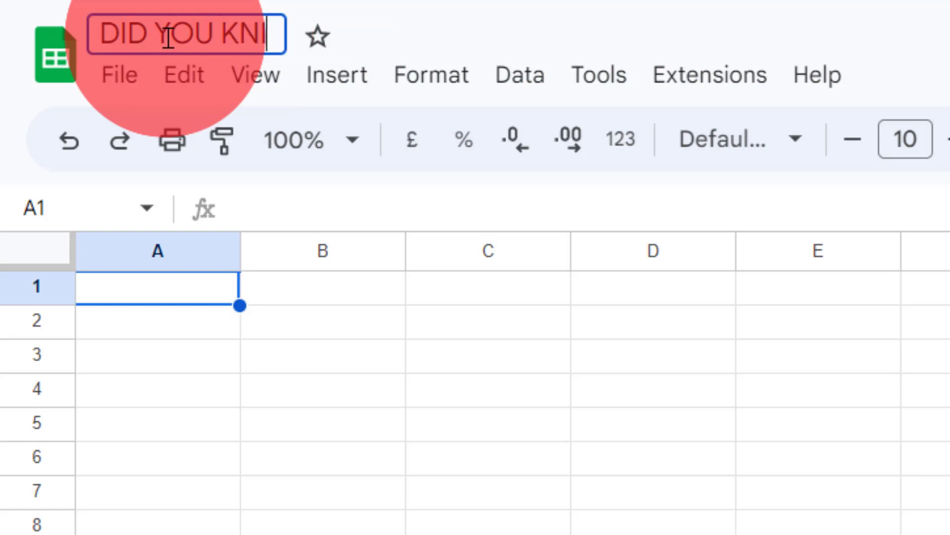
pyautogui.write('W')
pyautogui.press('BackSpace')
pyautogui.press('BackSpace')
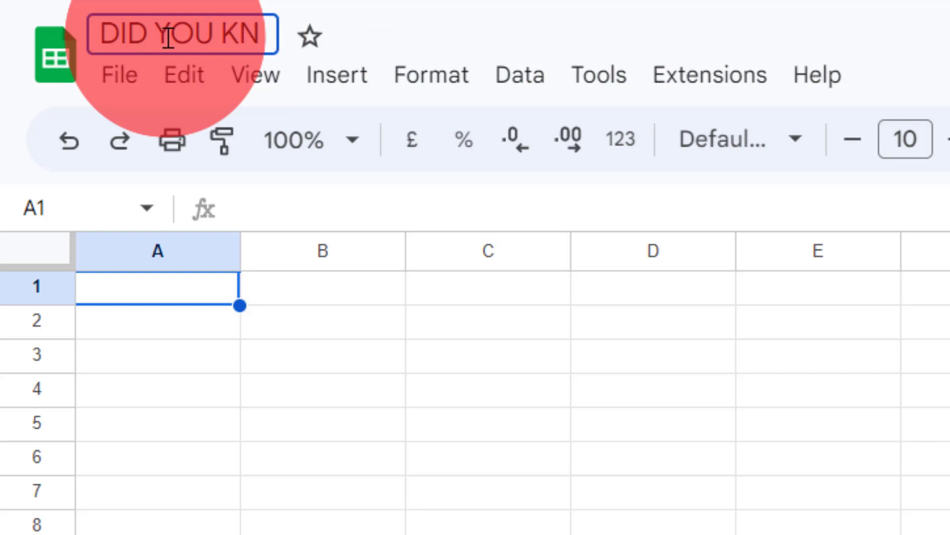
pyautogui.write('OW FA')
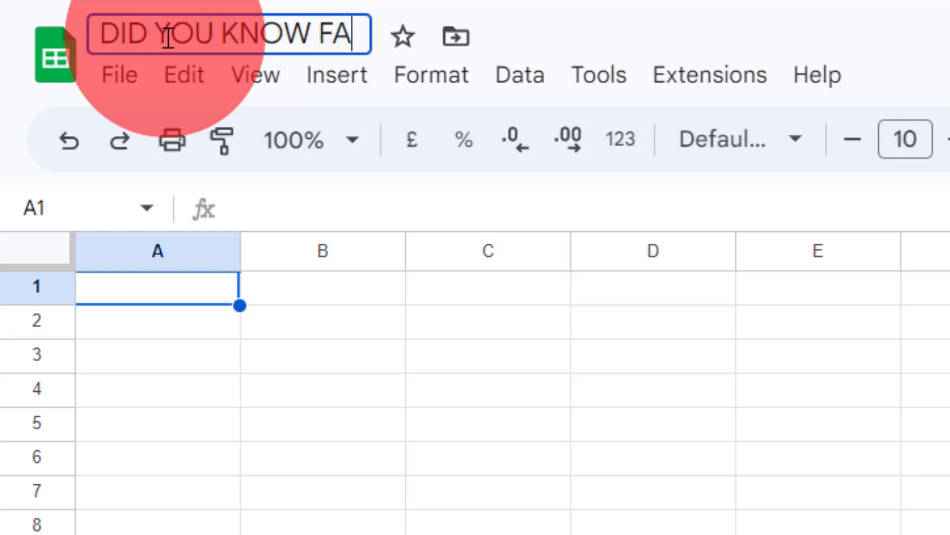
pyautogui.write('CTS')
pyautogui.click(195, 296)
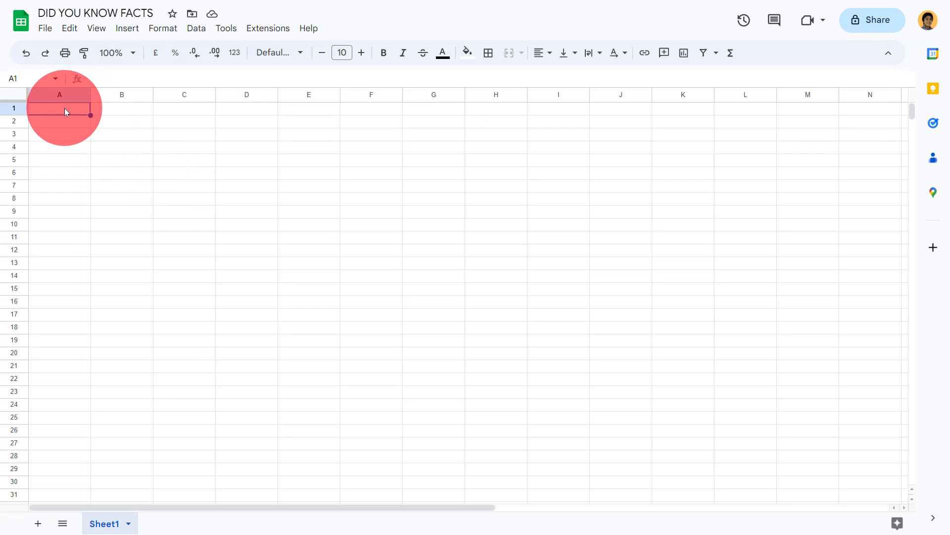
# Step: Paste the 40 copied facts into column A and check the last one in A40
pyautogui.hotkey('ctrl', 'v')
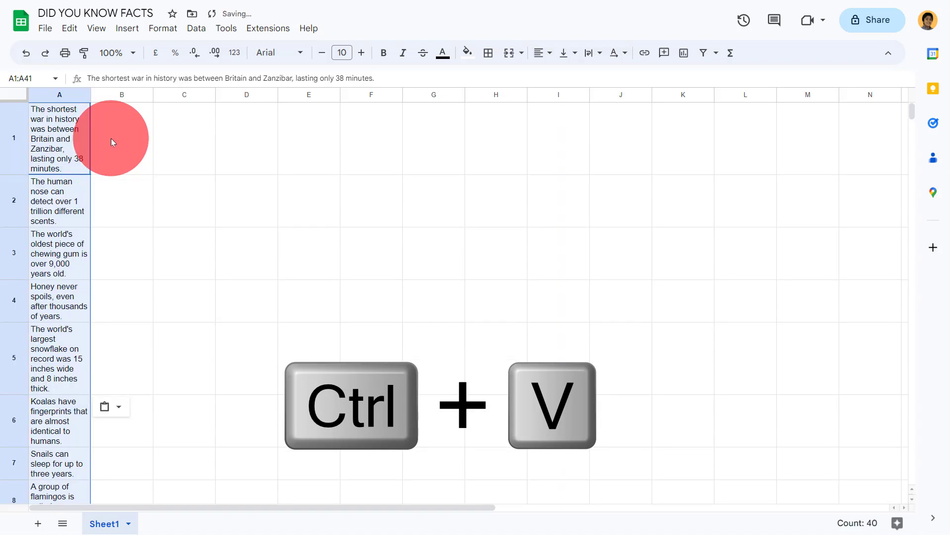
pyautogui.scroll(-5, 102, 244)
pyautogui.scroll(-5, 102, 244)
pyautogui.scroll(-5, 102, 244)
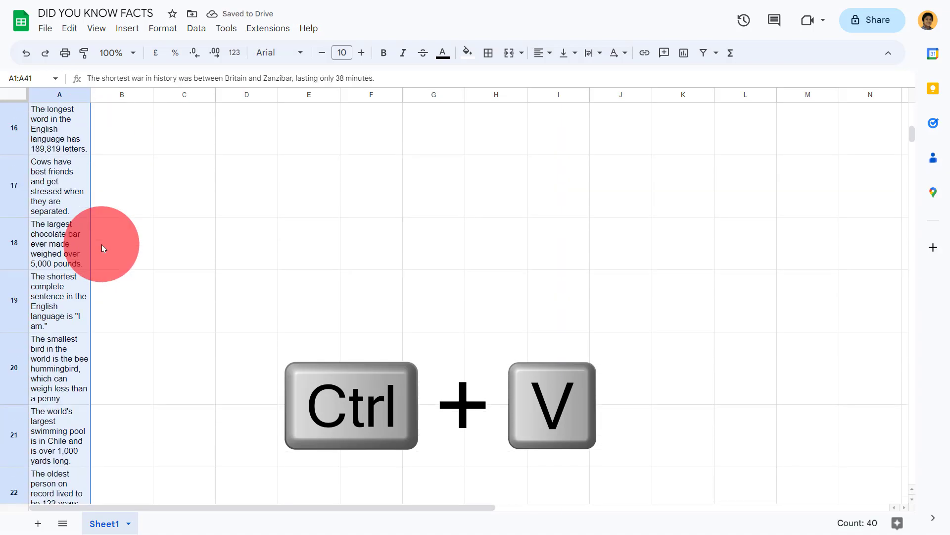
pyautogui.scroll(-5, 102, 245)
pyautogui.scroll(-5, 101, 245)
pyautogui.scroll(-10, 102, 244)
pyautogui.scroll(1, 102, 245)
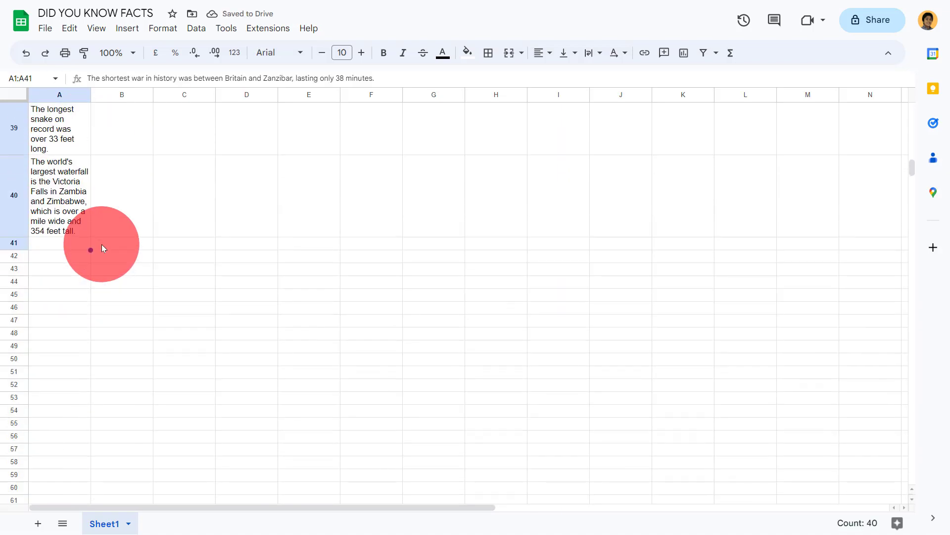
pyautogui.click(81, 233)
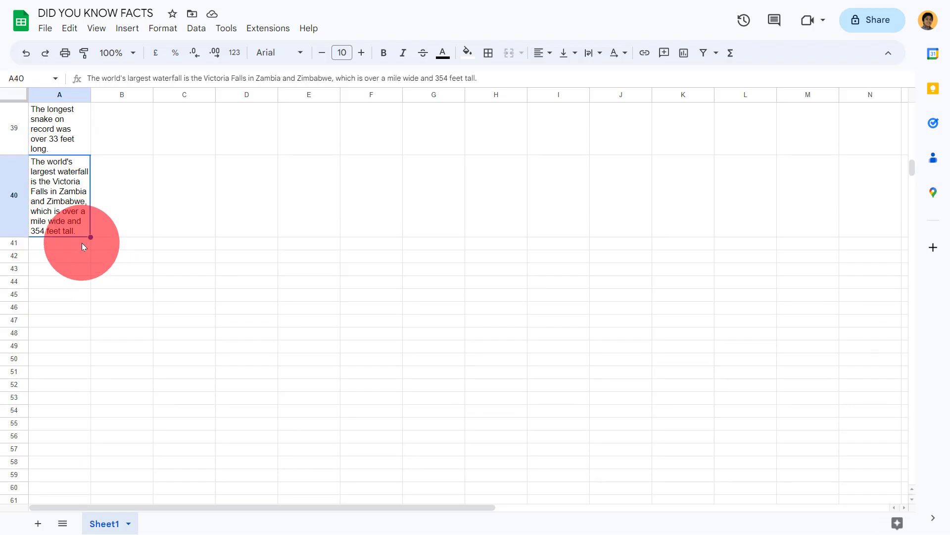
pyautogui.scroll(2, 82, 243)
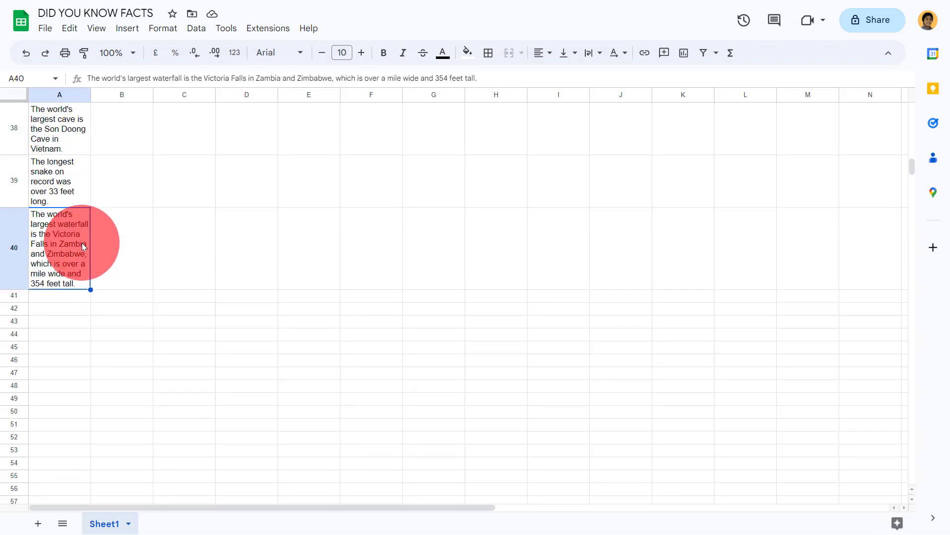
pyautogui.scroll(6, 81, 243)
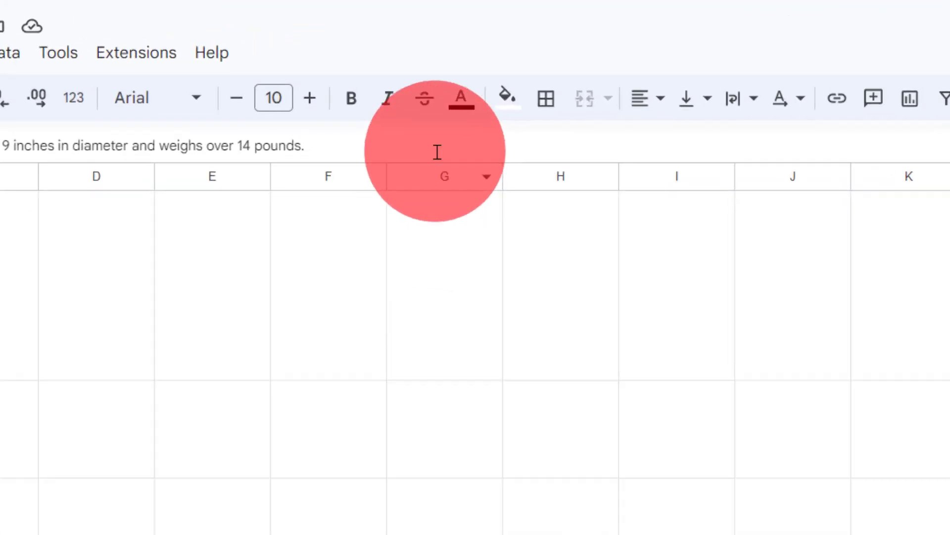
# Step: Browse the Text colour and Fill colour palettes in the toolbar
pyautogui.click(487, 140)
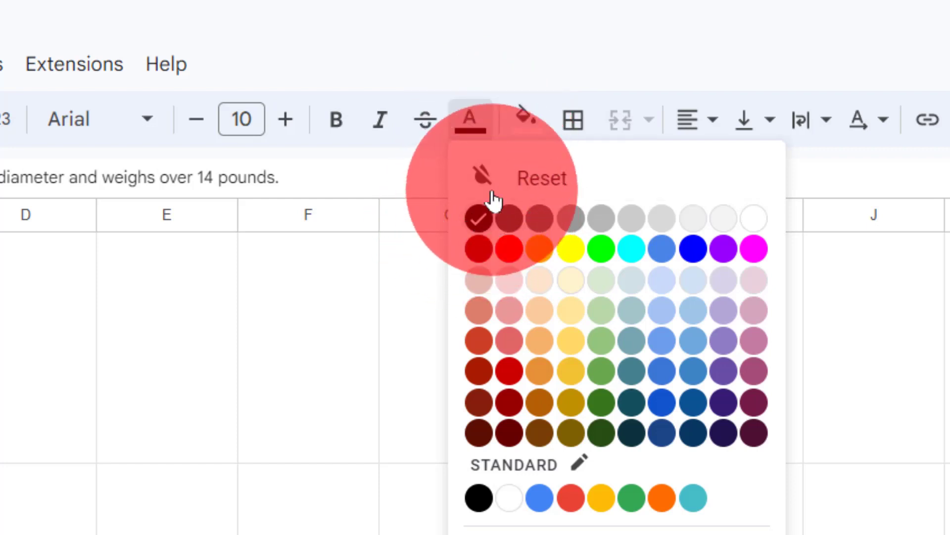
pyautogui.click(526, 124)
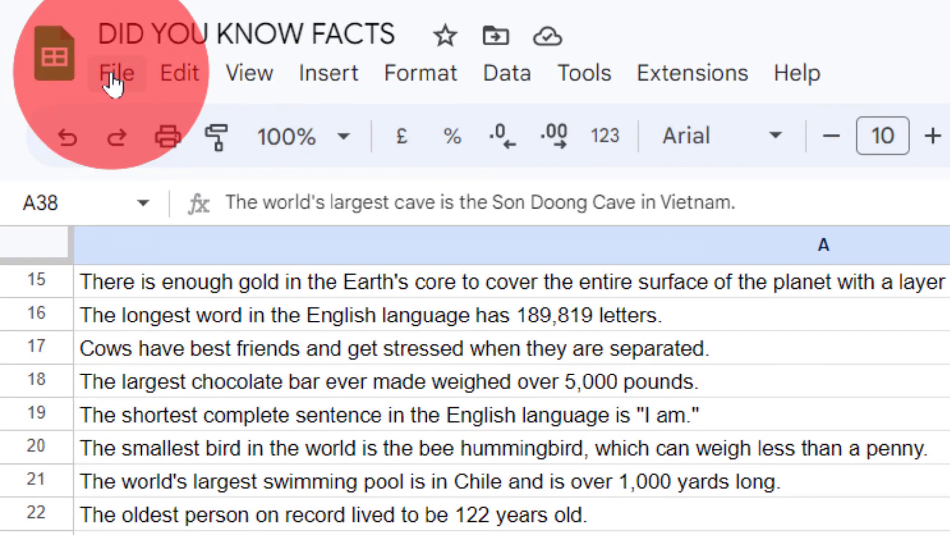
# Step: Download the sheet as a CSV file and open the downloaded file
pyautogui.click(44, 31)
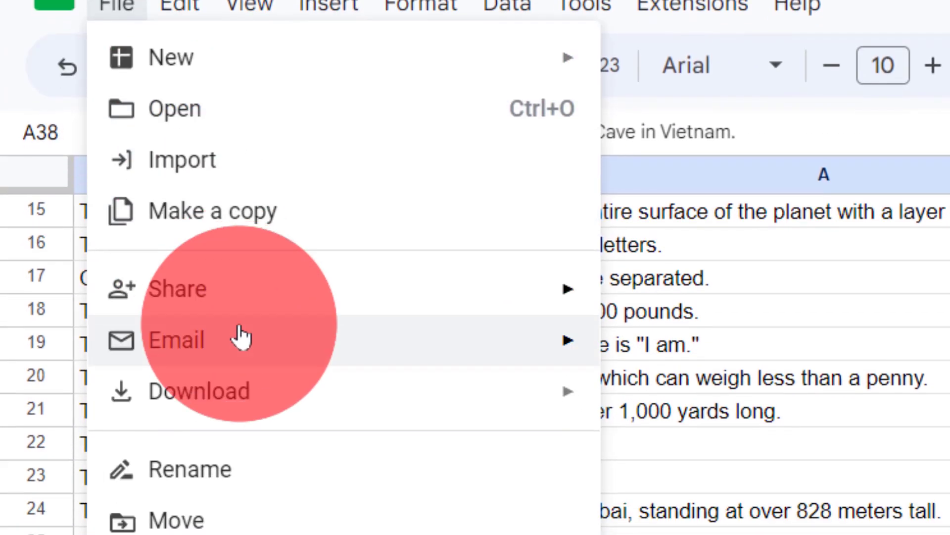
pyautogui.moveTo(148, 49)
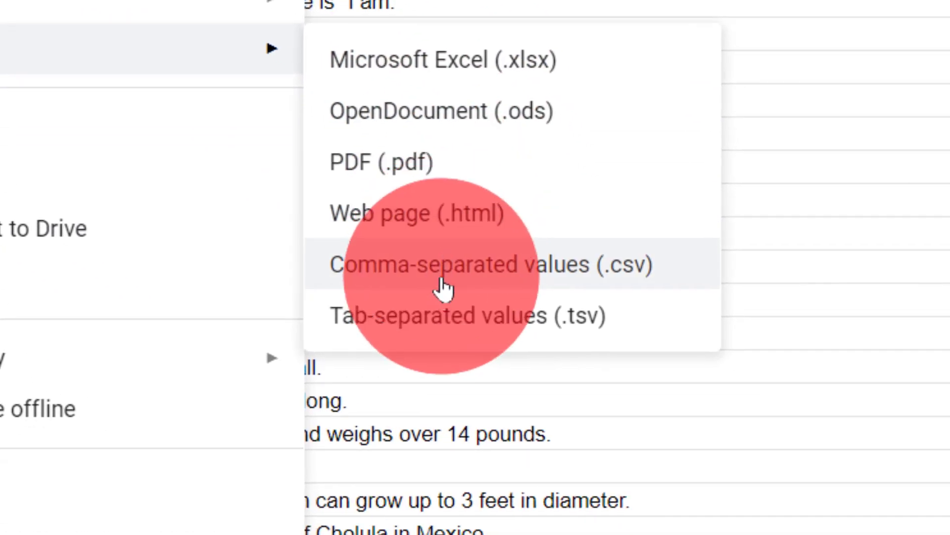
pyautogui.click(444, 290)
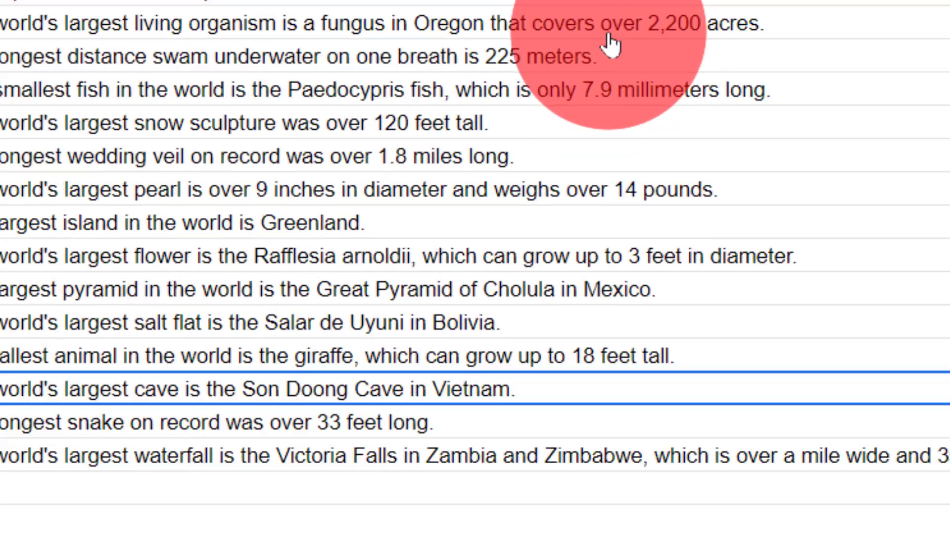
pyautogui.click(192, 515)
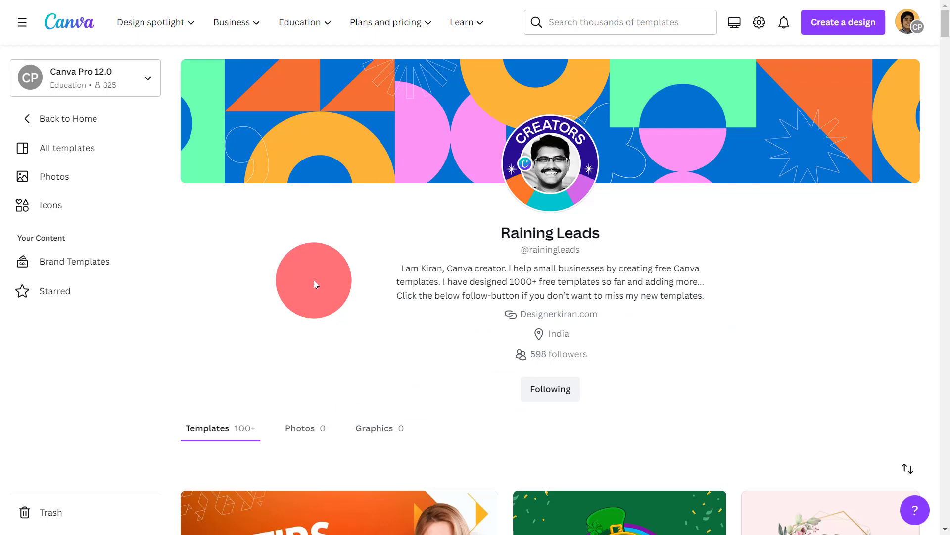
pyautogui.scroll(-1, 314, 280)
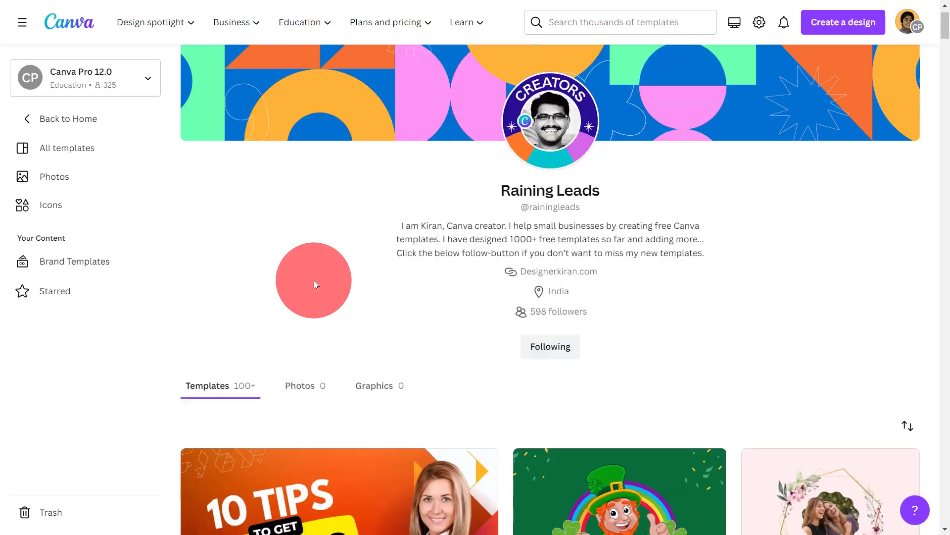
pyautogui.scroll(-3, 314, 281)
pyautogui.scroll(-3, 314, 280)
pyautogui.scroll(-8, 314, 280)
pyautogui.scroll(-2, 314, 281)
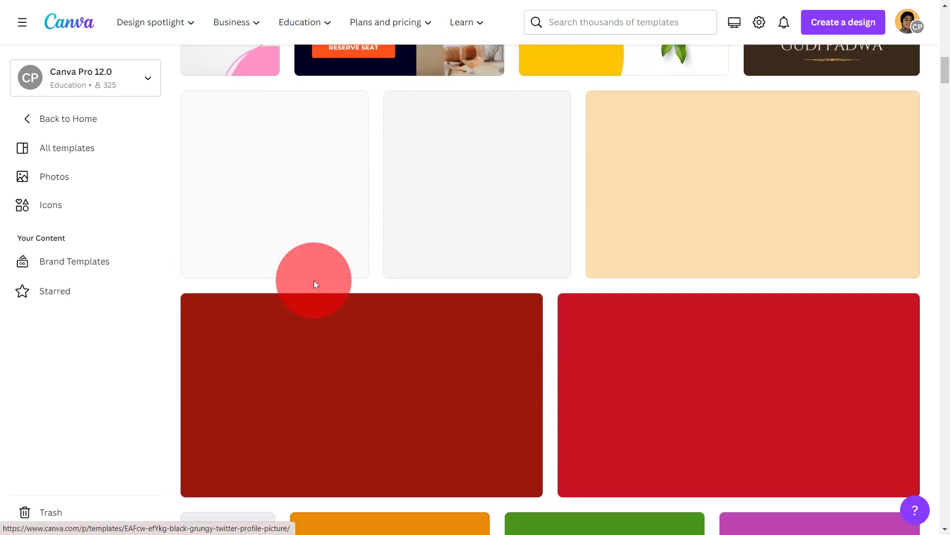
pyautogui.scroll(-3, 314, 280)
pyautogui.scroll(-3, 314, 281)
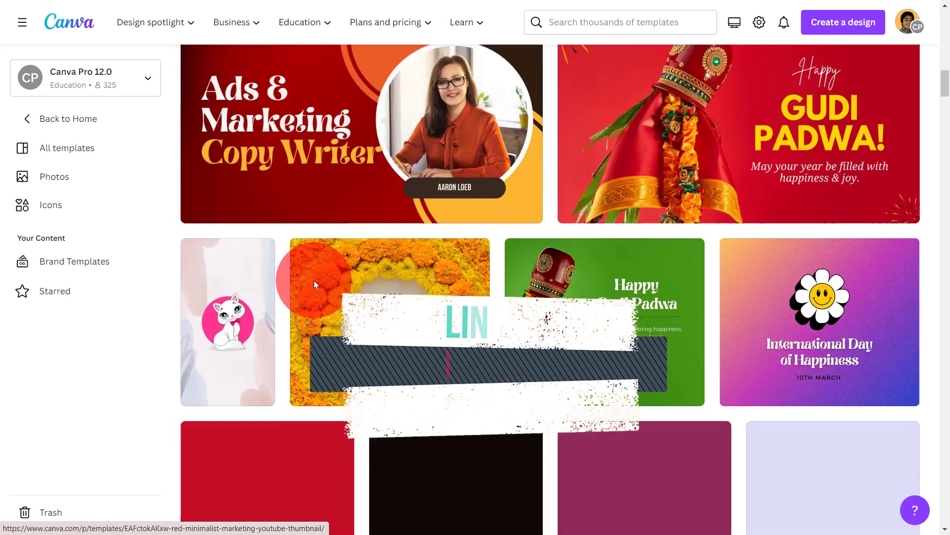
pyautogui.scroll(-3, 314, 280)
pyautogui.scroll(-2, 314, 281)
pyautogui.scroll(-1, 314, 280)
pyautogui.scroll(-5, 314, 280)
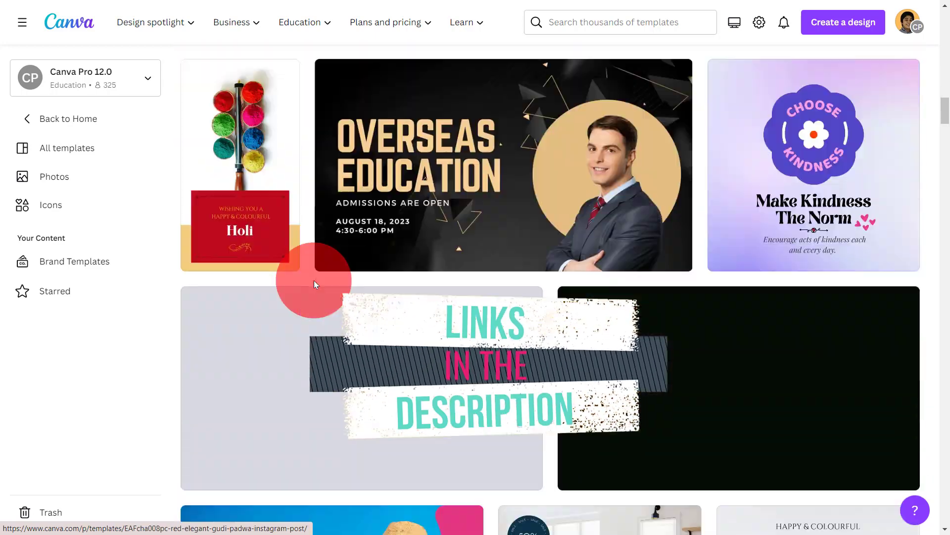
pyautogui.scroll(-7, 314, 280)
pyautogui.scroll(-2, 314, 280)
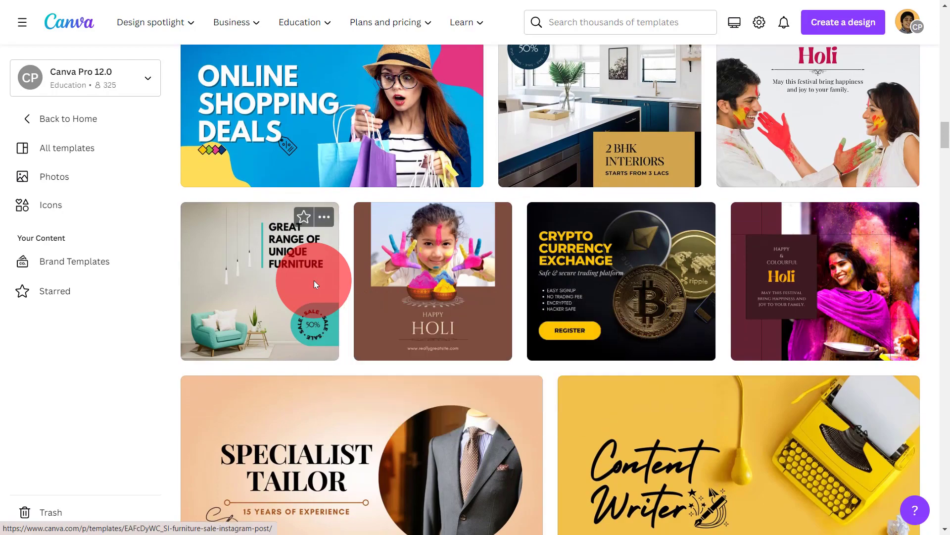
pyautogui.scroll(-2, 313, 280)
pyautogui.scroll(-5, 314, 281)
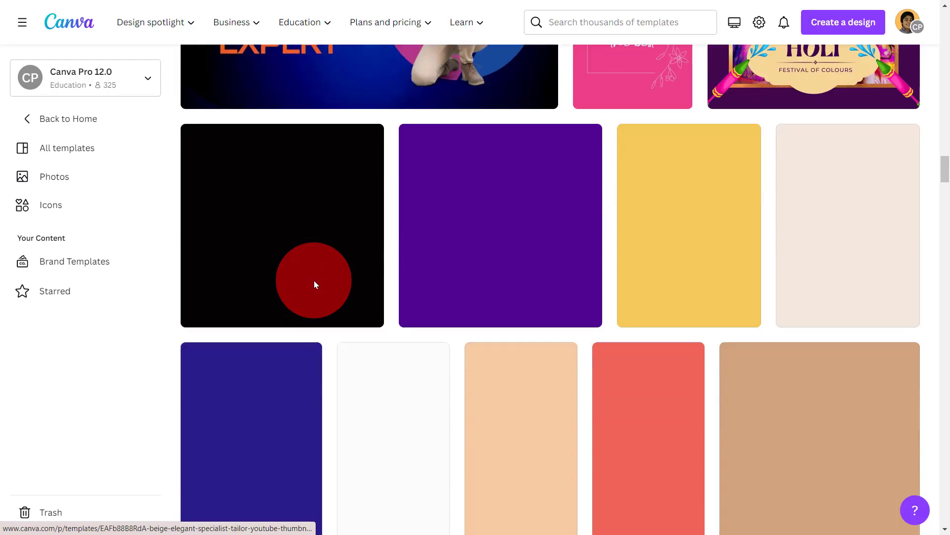
pyautogui.scroll(-3, 314, 280)
pyautogui.scroll(-5, 314, 280)
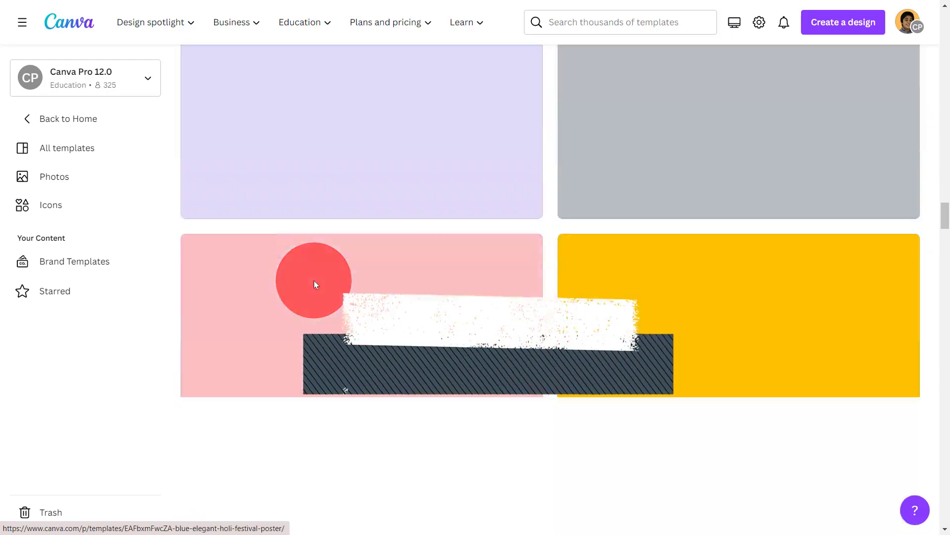
pyautogui.scroll(-5, 314, 280)
pyautogui.scroll(-4, 314, 280)
pyautogui.scroll(-3, 314, 280)
pyautogui.scroll(-5, 314, 280)
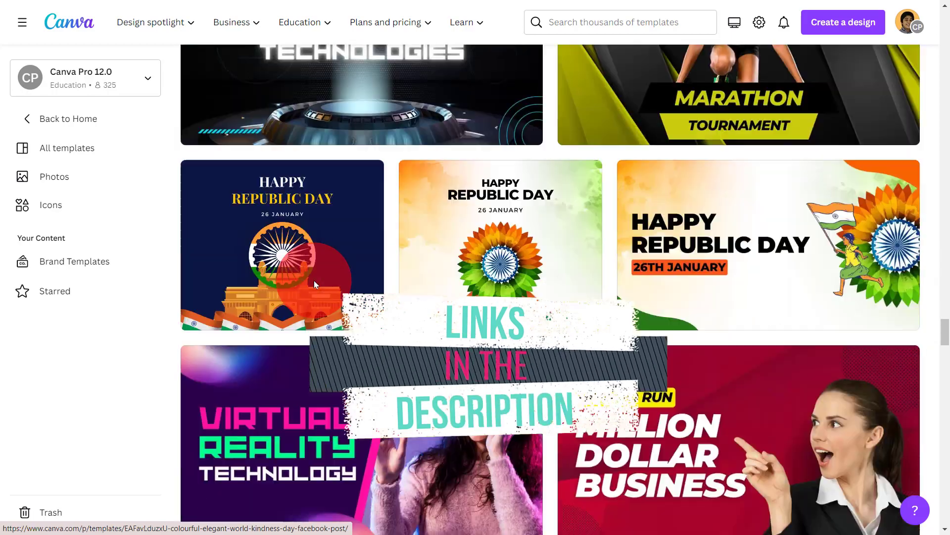
pyautogui.scroll(-5, 314, 280)
pyautogui.scroll(-5, 314, 280)
pyautogui.scroll(-5, 313, 281)
pyautogui.scroll(-5, 313, 280)
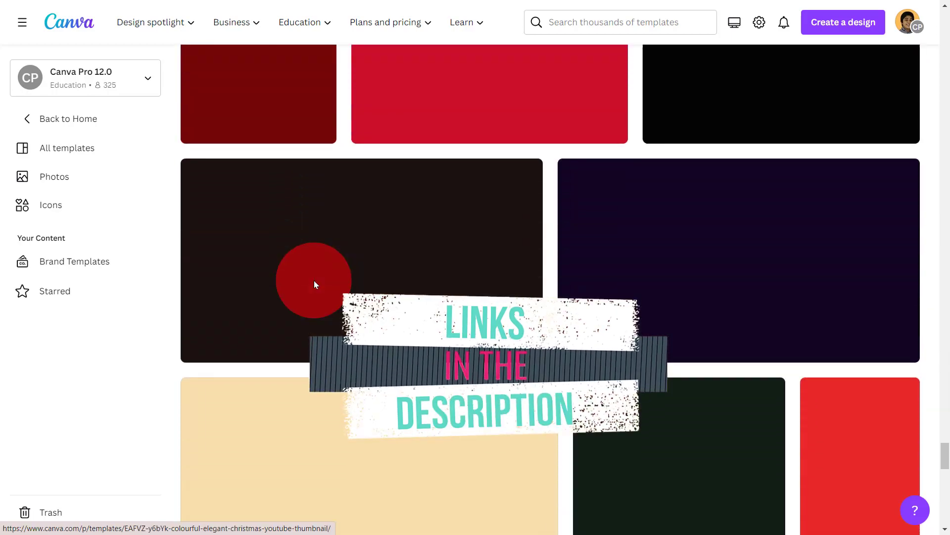
pyautogui.scroll(-1, 314, 281)
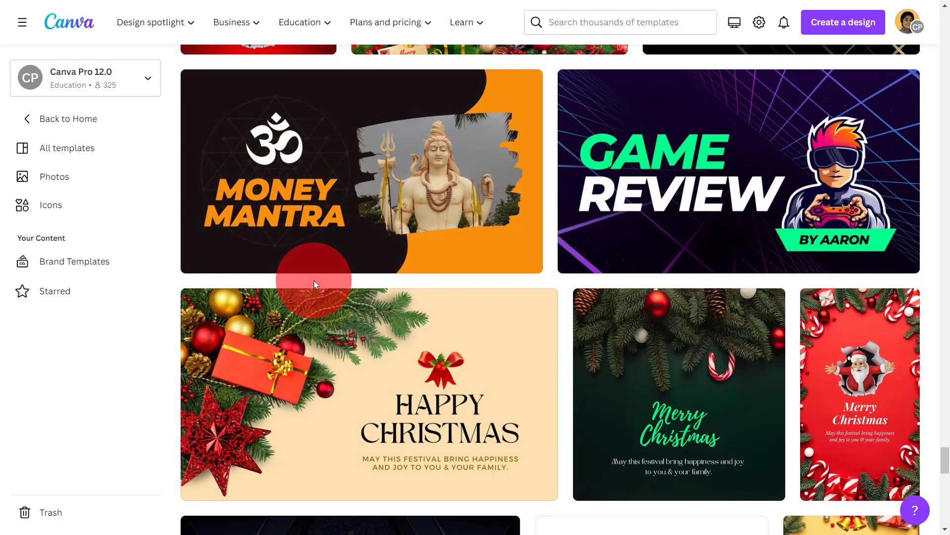
pyautogui.scroll(-2, 315, 281)
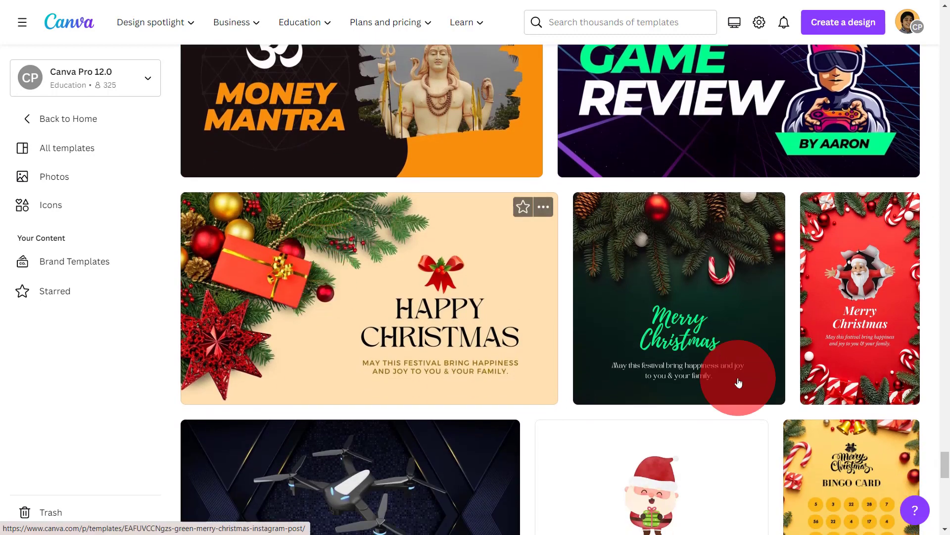
pyautogui.scroll(-2, 714, 308)
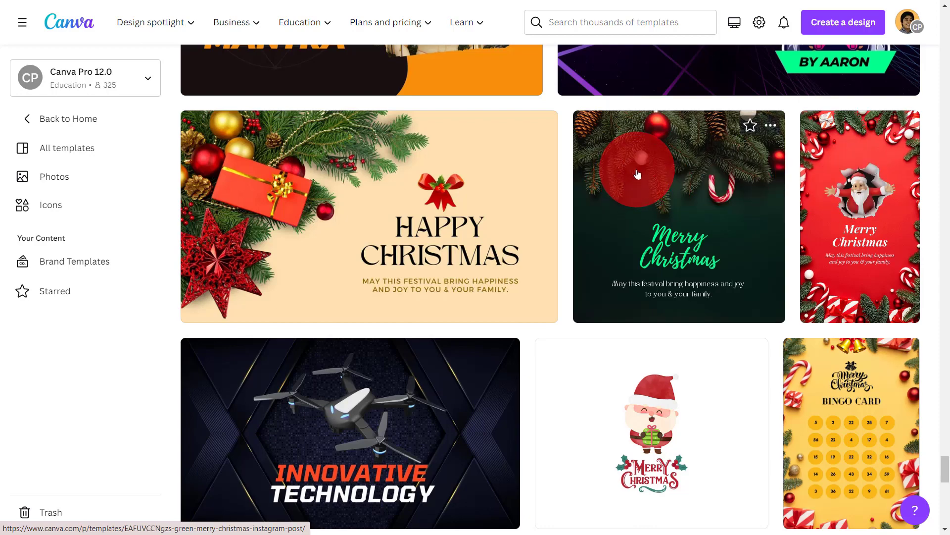
pyautogui.scroll(-6, 643, 208)
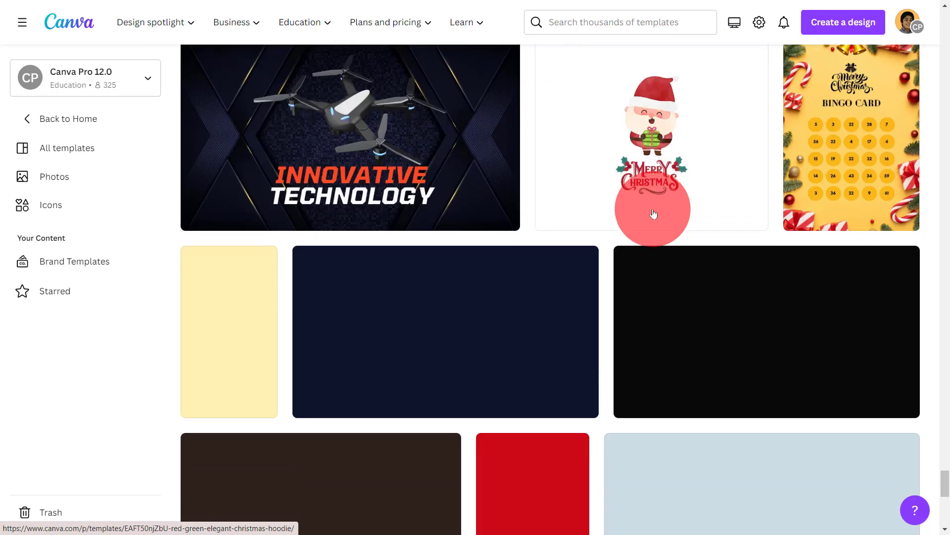
pyautogui.scroll(-2, 654, 213)
pyautogui.scroll(-6, 654, 213)
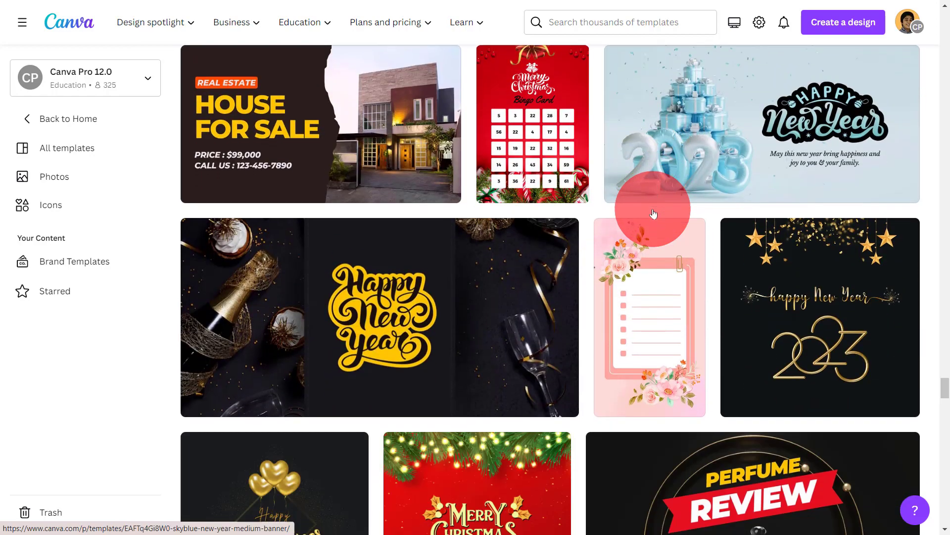
pyautogui.scroll(-4, 653, 214)
pyautogui.scroll(-2, 653, 214)
pyautogui.scroll(-2, 653, 214)
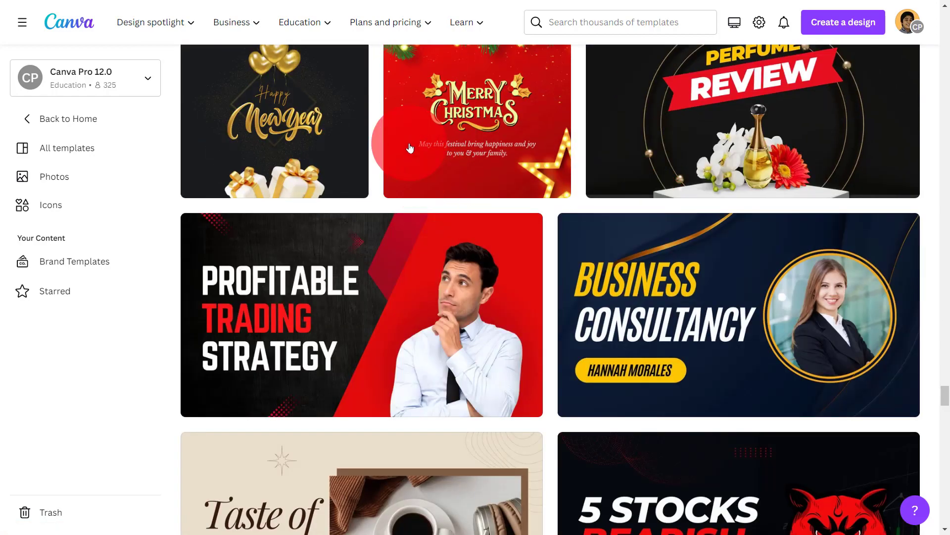
pyautogui.scroll(1, 431, 139)
pyautogui.click(607, 176)
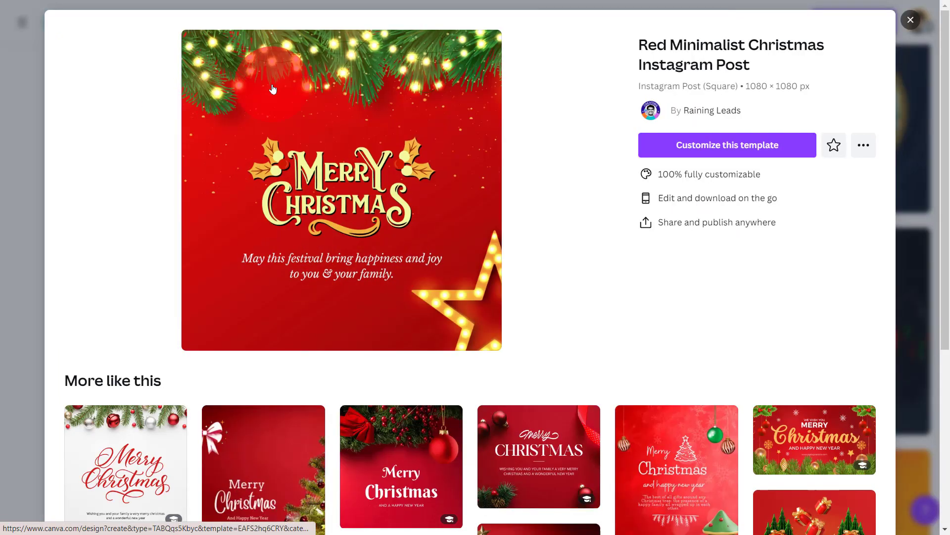
pyautogui.click(717, 147)
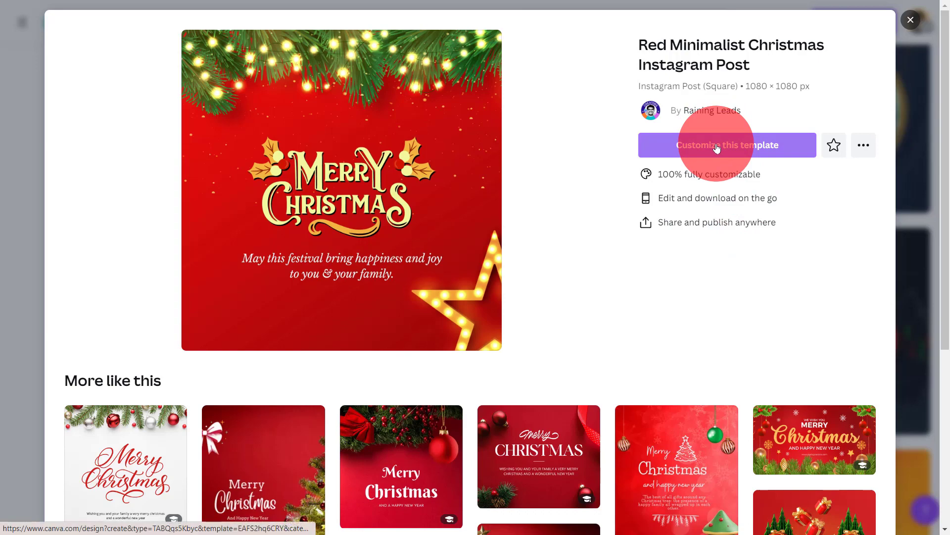
pyautogui.click(911, 19)
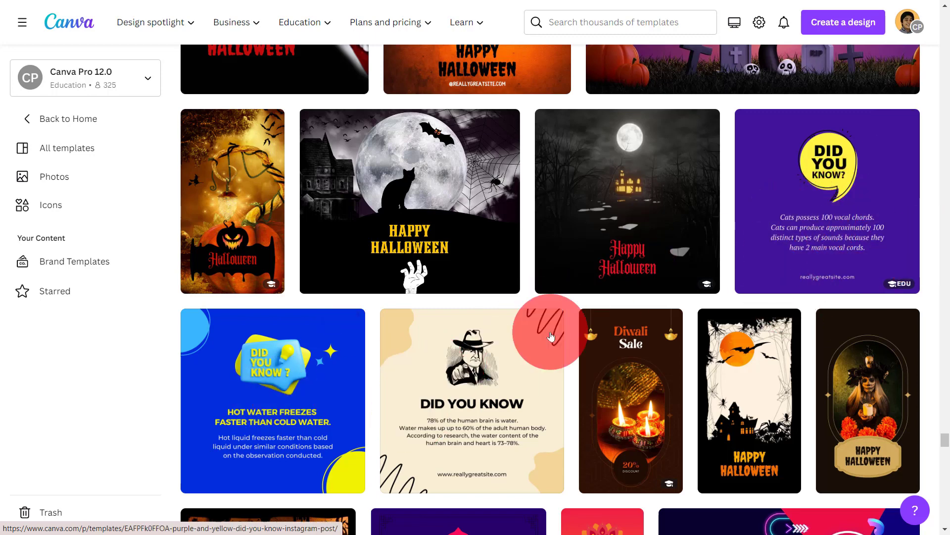
pyautogui.moveTo(471, 400)
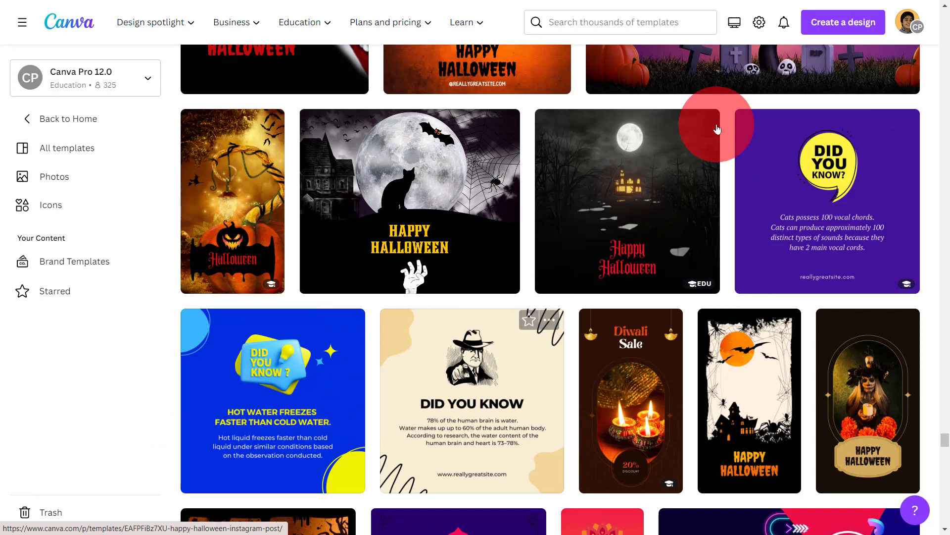
# Step: Open the Blue Did You Know Instagram Post template for customizing in the editor
pyautogui.click(843, 22)
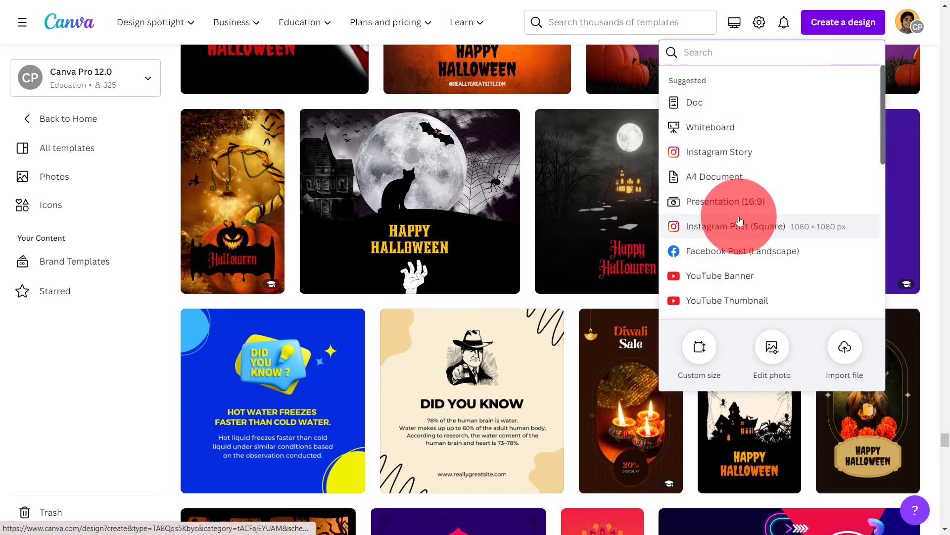
pyautogui.click(161, 355)
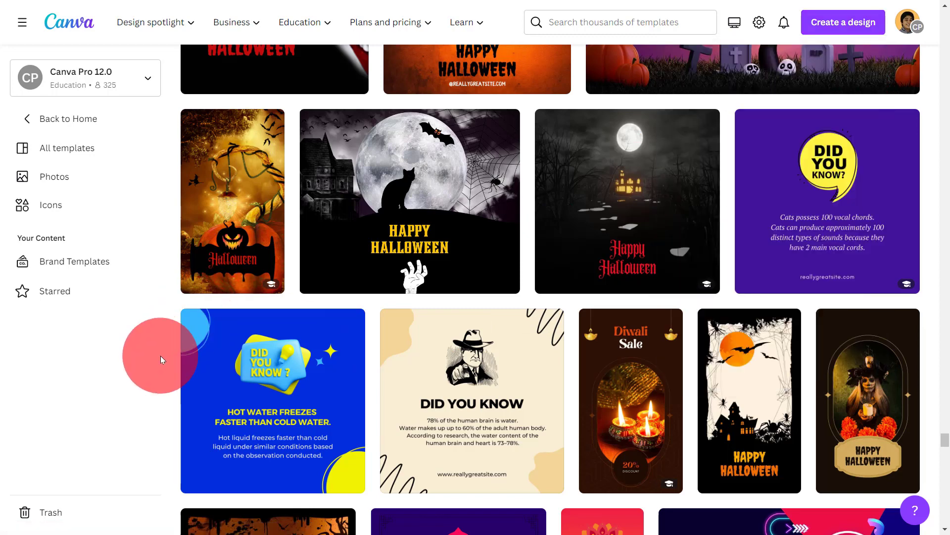
pyautogui.moveTo(272, 400)
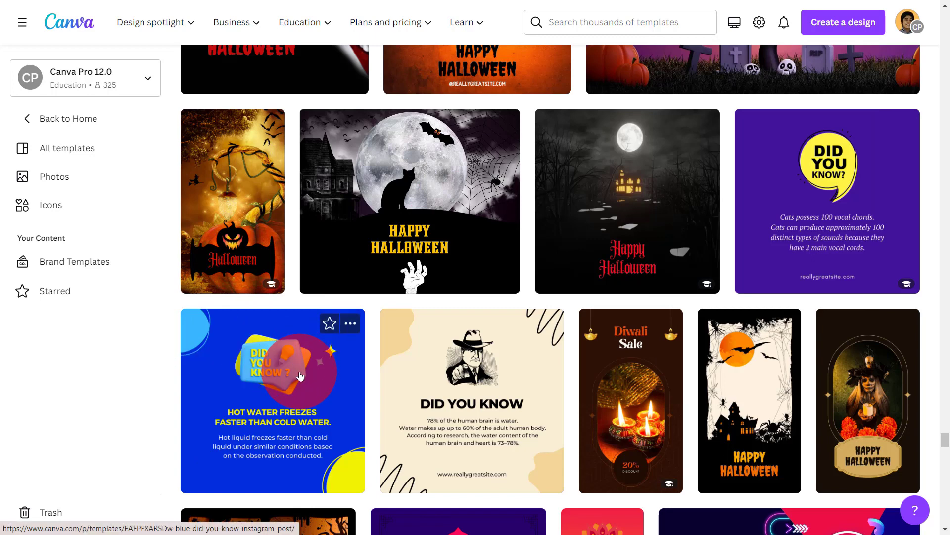
pyautogui.click(272, 427)
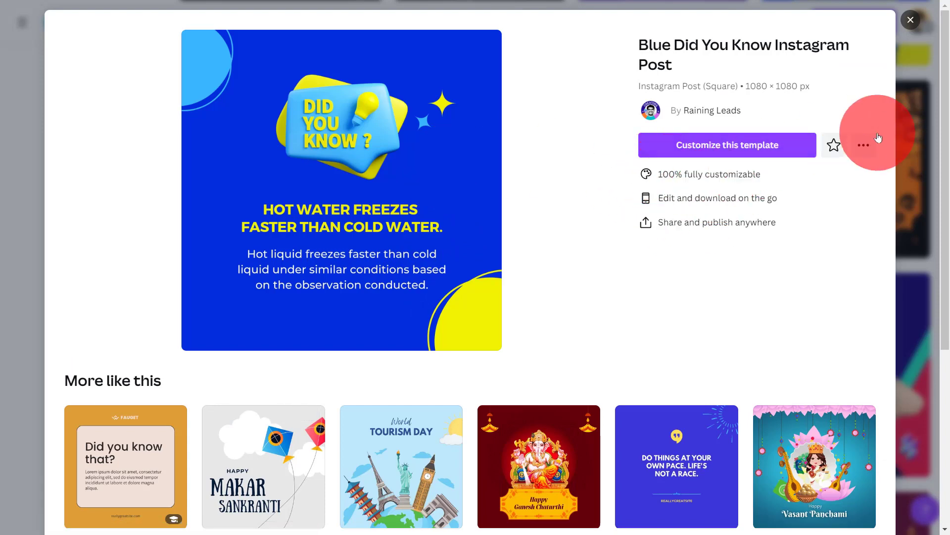
pyautogui.click(722, 155)
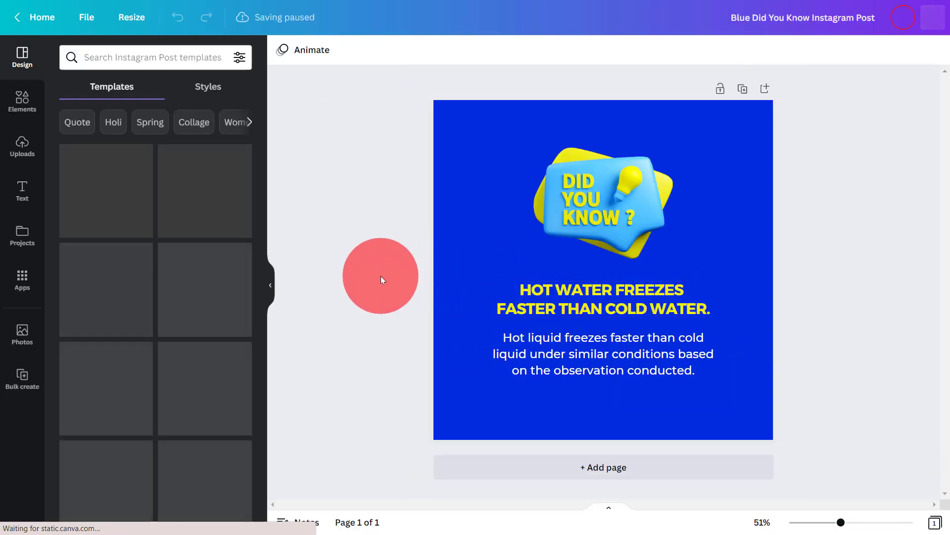
pyautogui.click(570, 297)
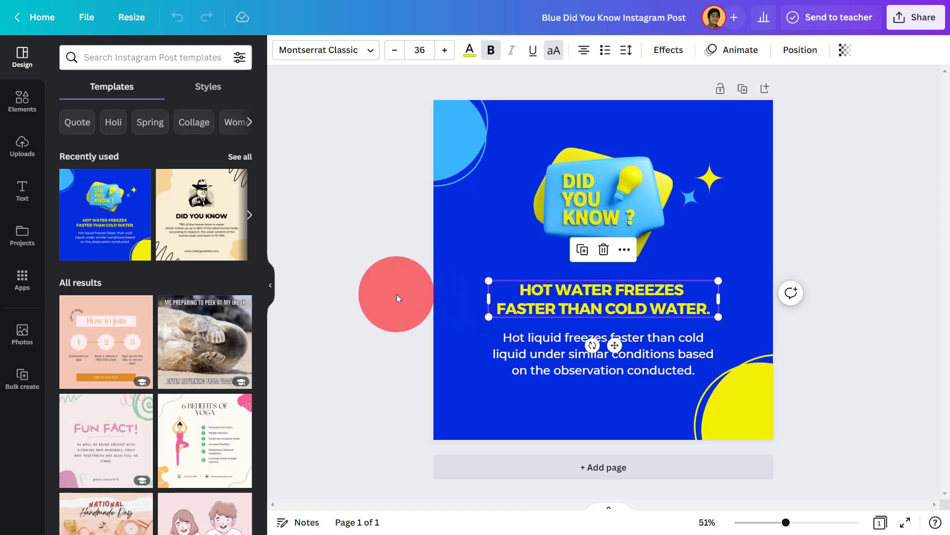
pyautogui.click(397, 294)
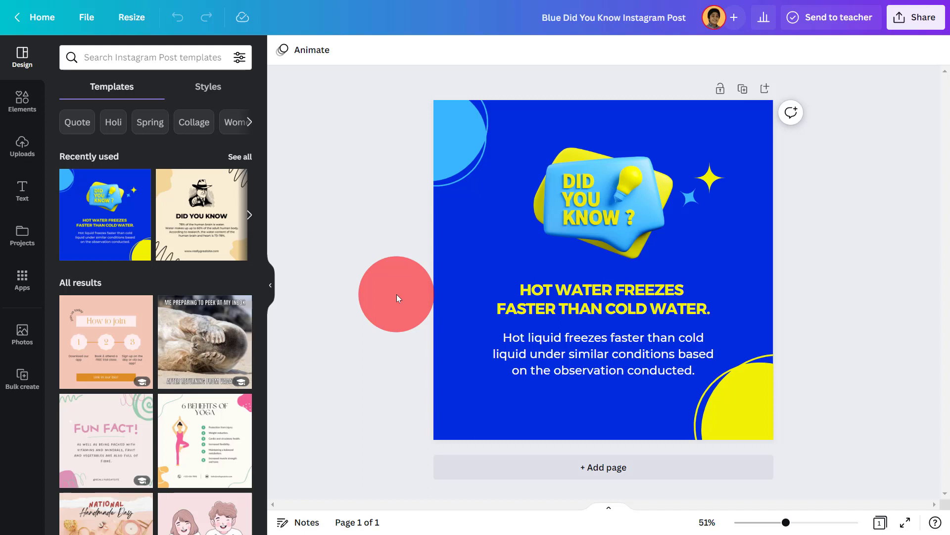
pyautogui.click(552, 303)
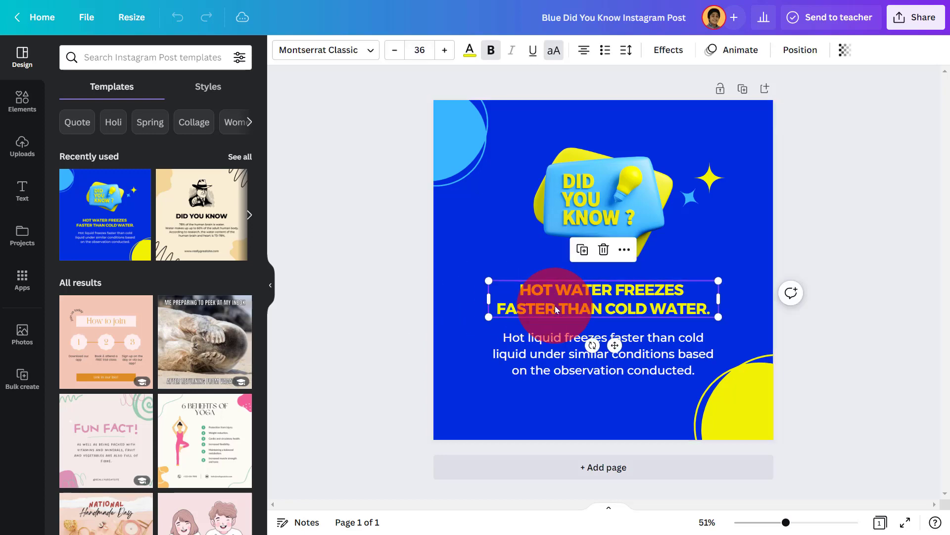
# Step: Set the heading to League Spartan, bold, at size 38
pyautogui.click(348, 58)
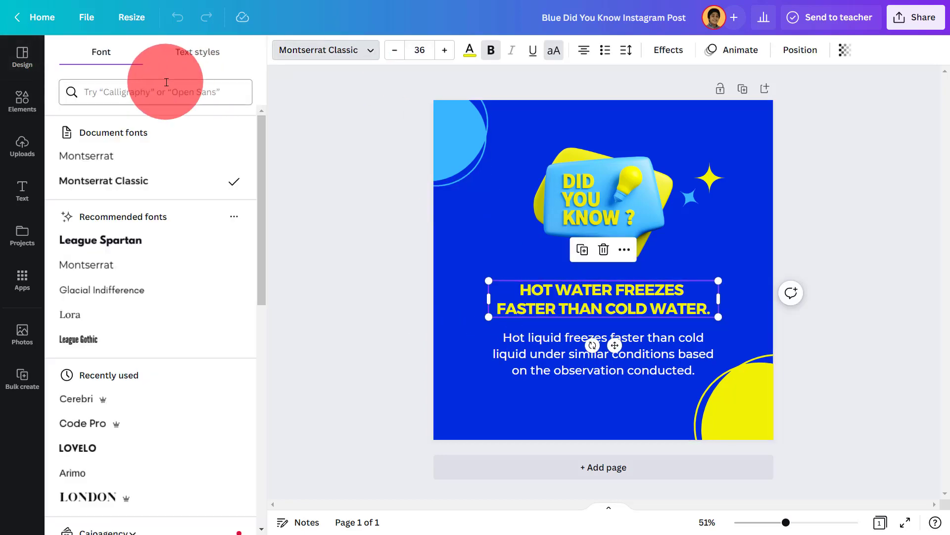
pyautogui.click(118, 242)
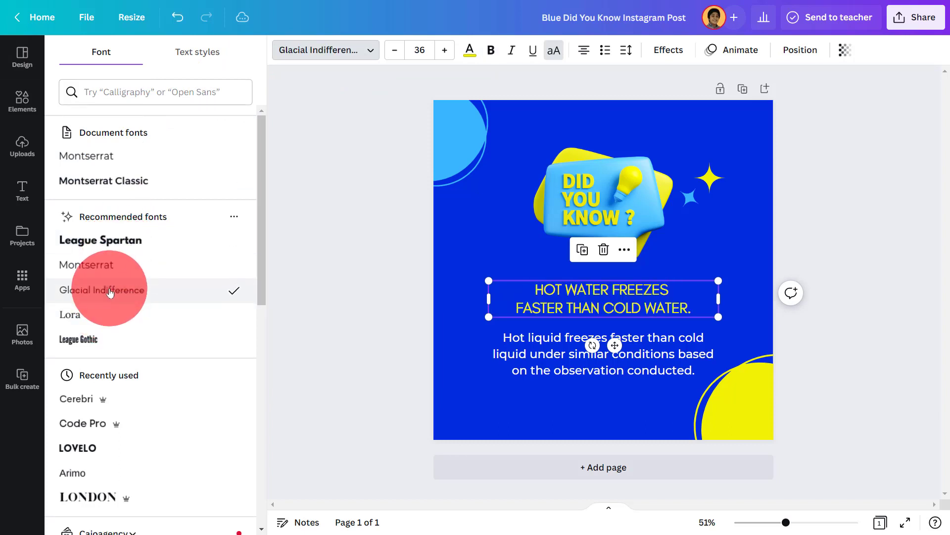
pyautogui.click(491, 49)
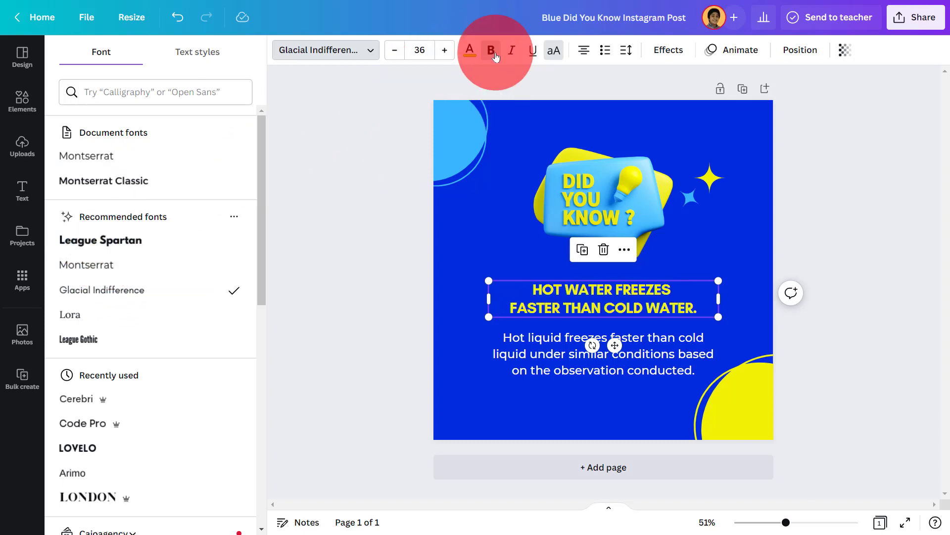
pyautogui.doubleClick(445, 51)
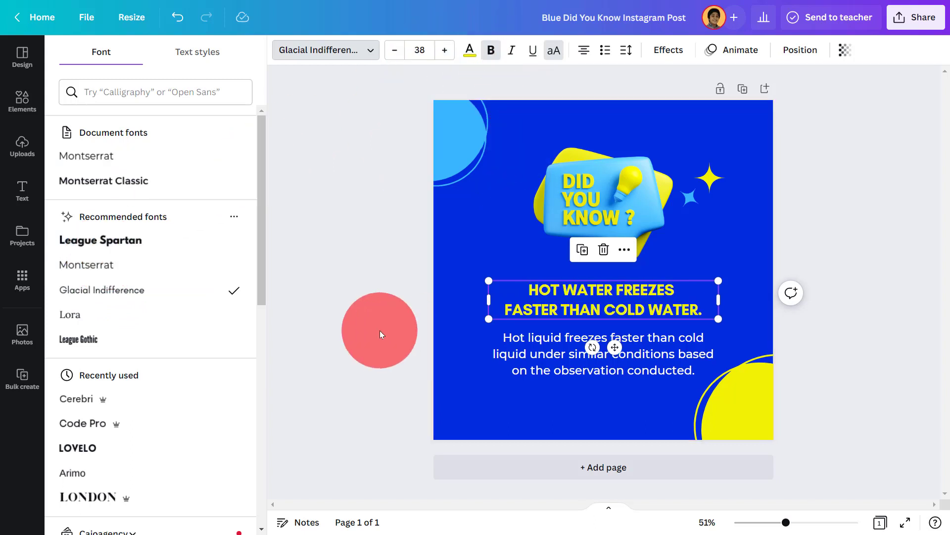
# Step: Try Lift and Shadow on the body text, remove all effects, and select the blue circle
pyautogui.click(562, 342)
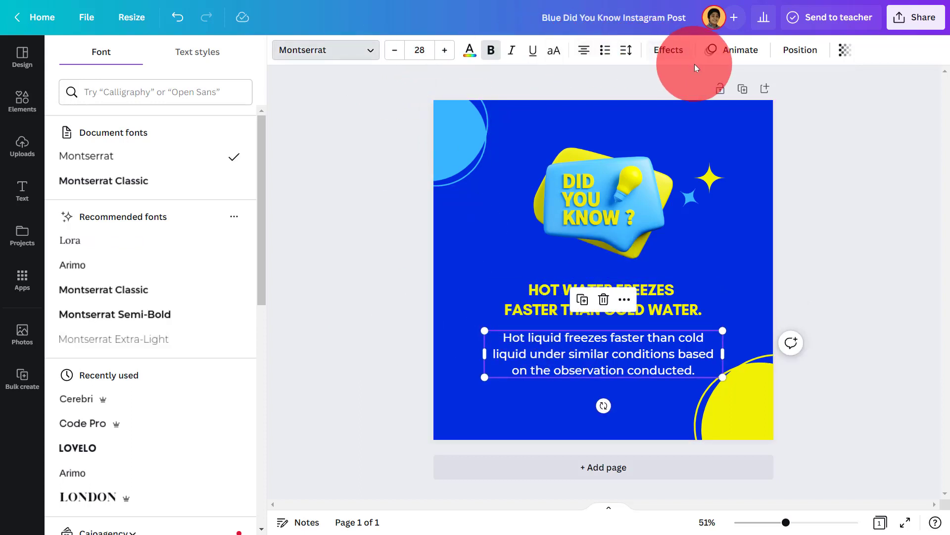
pyautogui.click(669, 58)
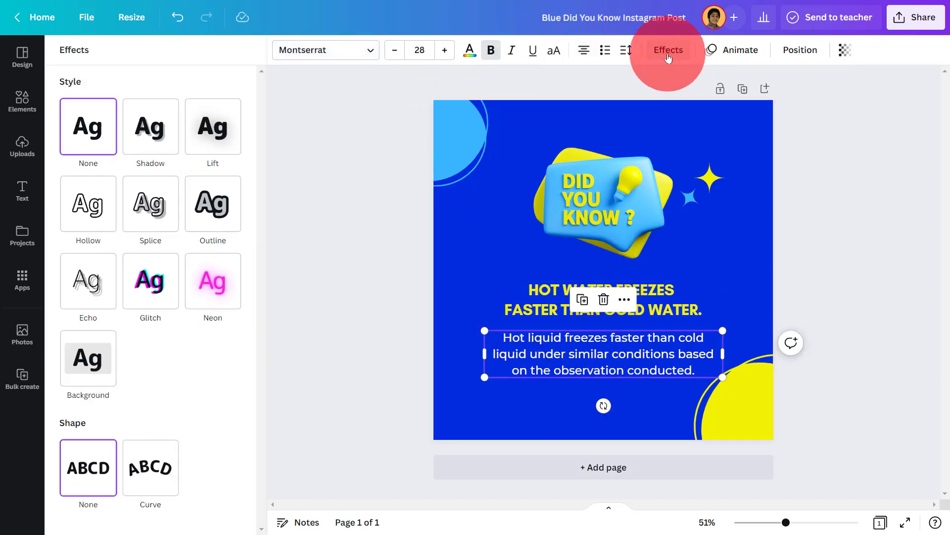
pyautogui.click(209, 151)
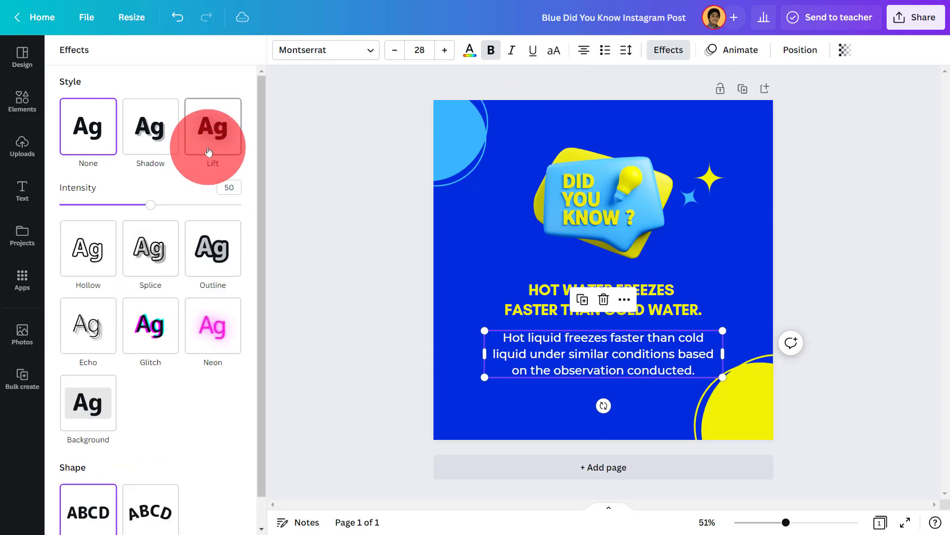
pyautogui.click(147, 141)
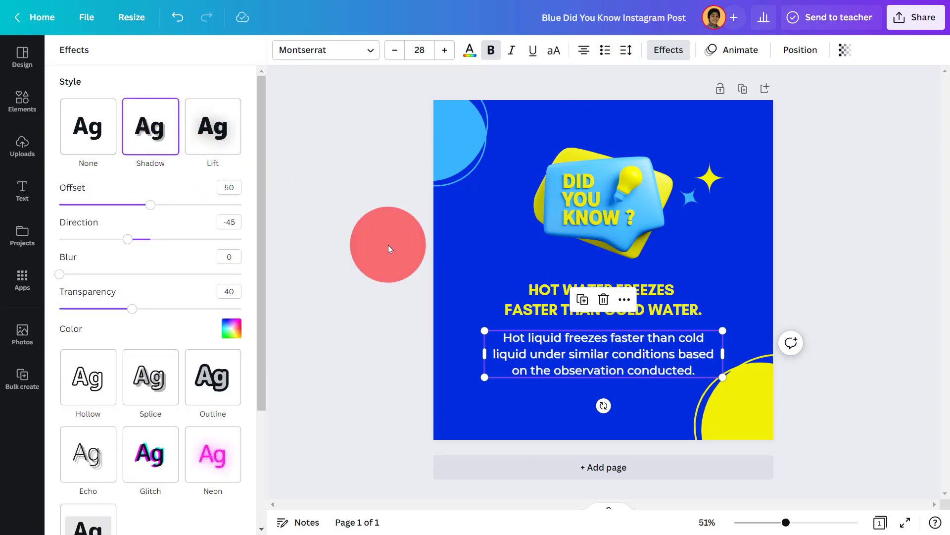
pyautogui.click(86, 126)
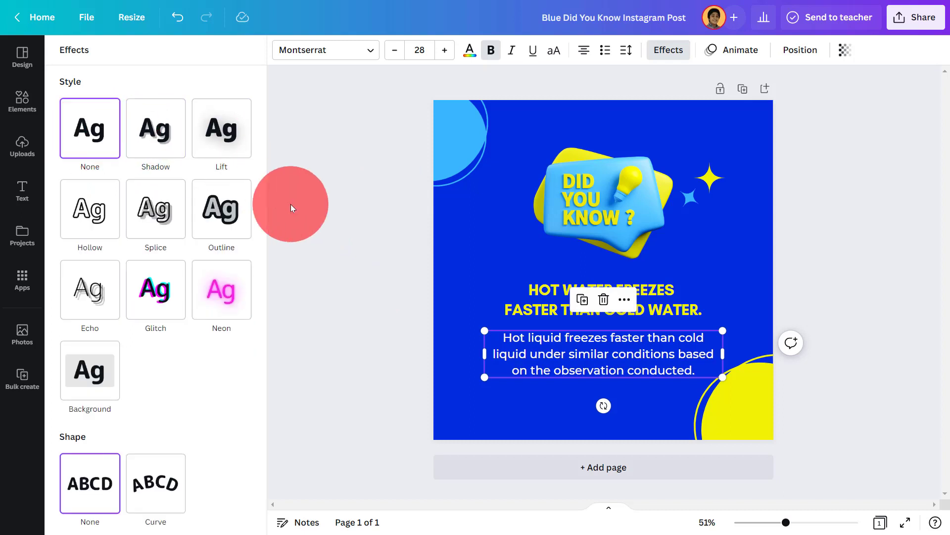
pyautogui.click(290, 204)
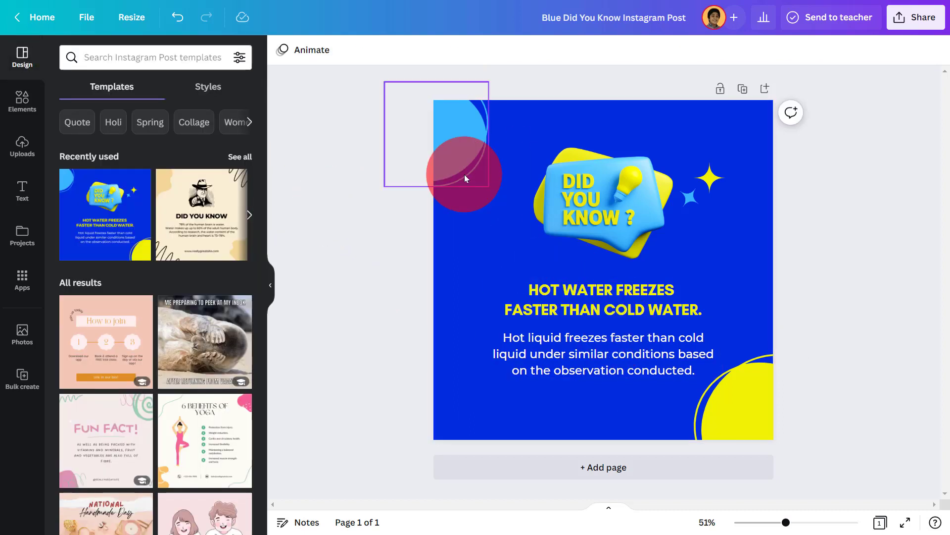
pyautogui.moveTo(536, 275)
pyautogui.mouseDown()
pyautogui.moveTo(445, 153)
pyautogui.moveTo(470, 160)
pyautogui.moveTo(458, 153)
pyautogui.mouseUp()
pyautogui.click(10, 115)
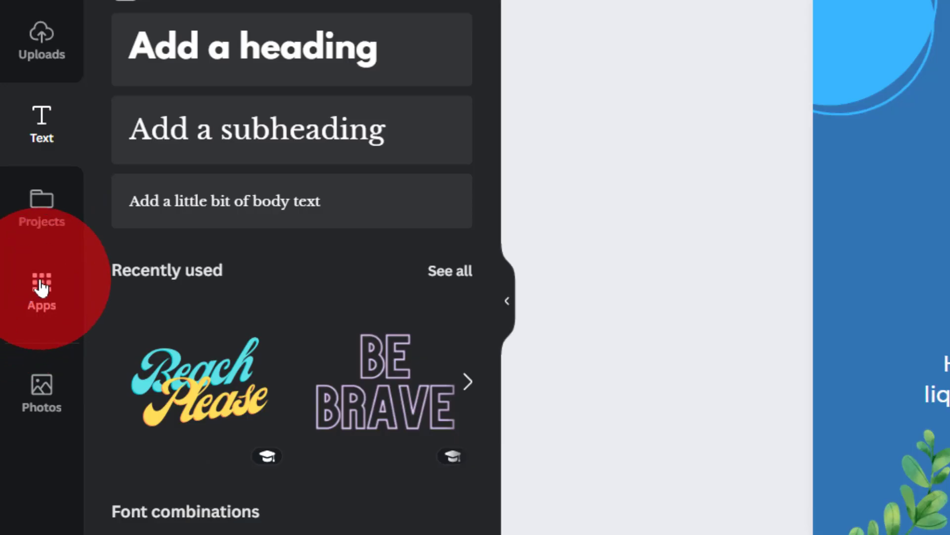
# Step: Launch the Bulk create app from the More from Canva section of Apps
pyautogui.click(41, 285)
pyautogui.click(419, 270)
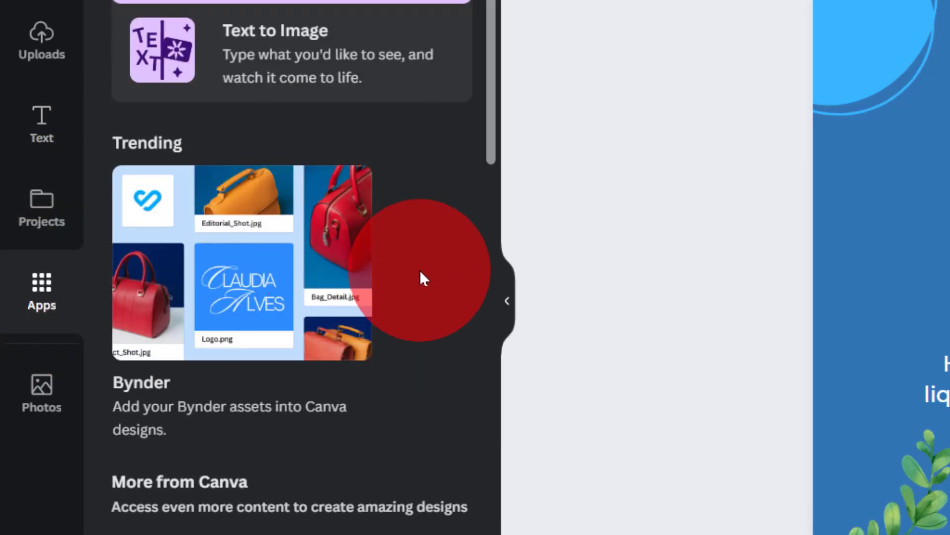
pyautogui.scroll(-6, 420, 269)
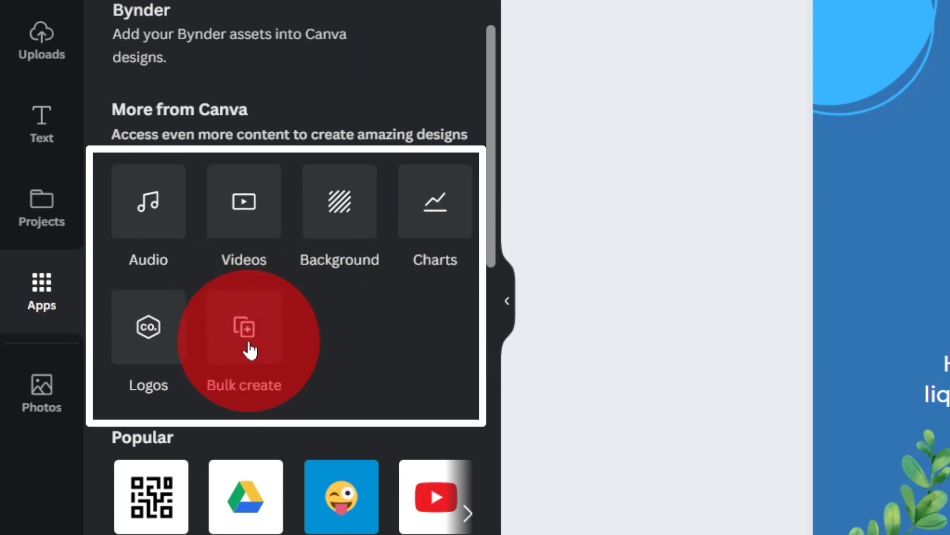
pyautogui.click(245, 336)
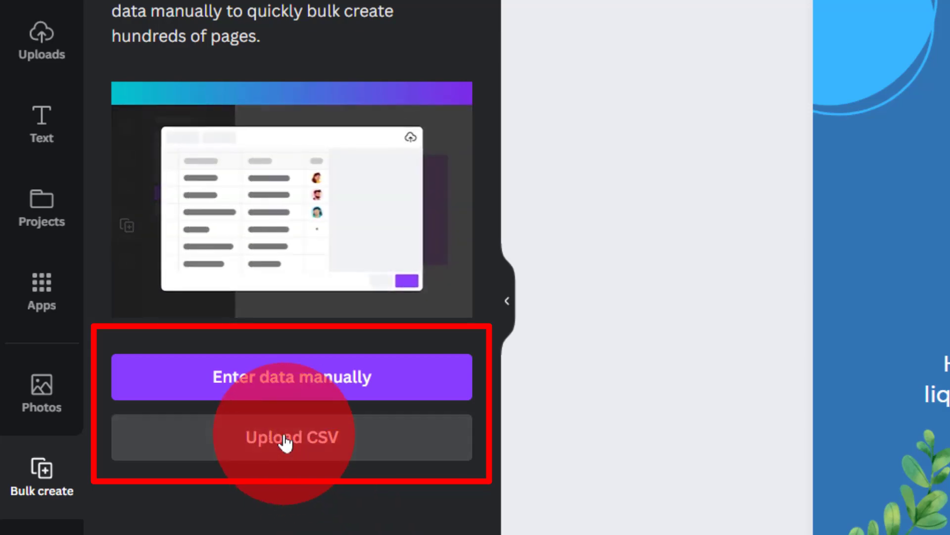
# Step: Upload the 'DID YOU KNOW FACTS - Sheet1' CSV from Downloads into Bulk create
pyautogui.click(286, 442)
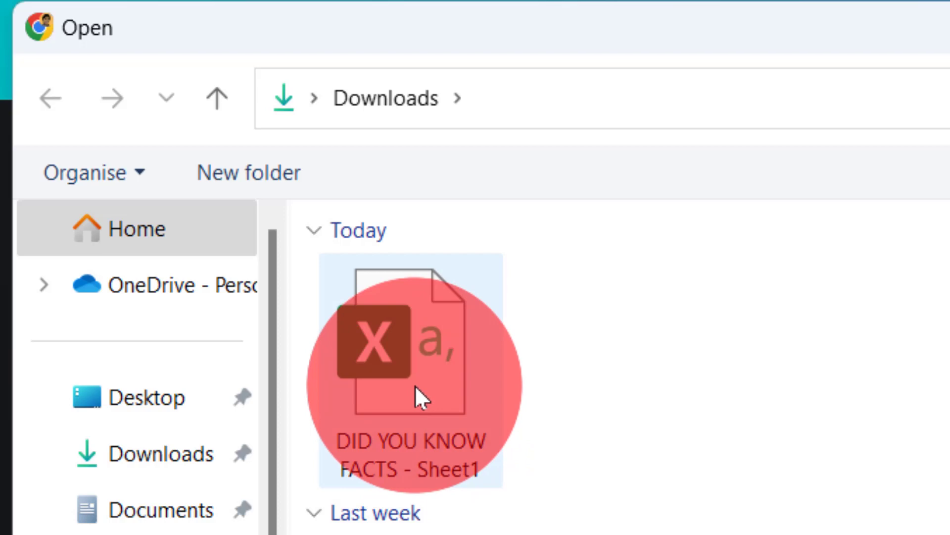
pyautogui.click(415, 386)
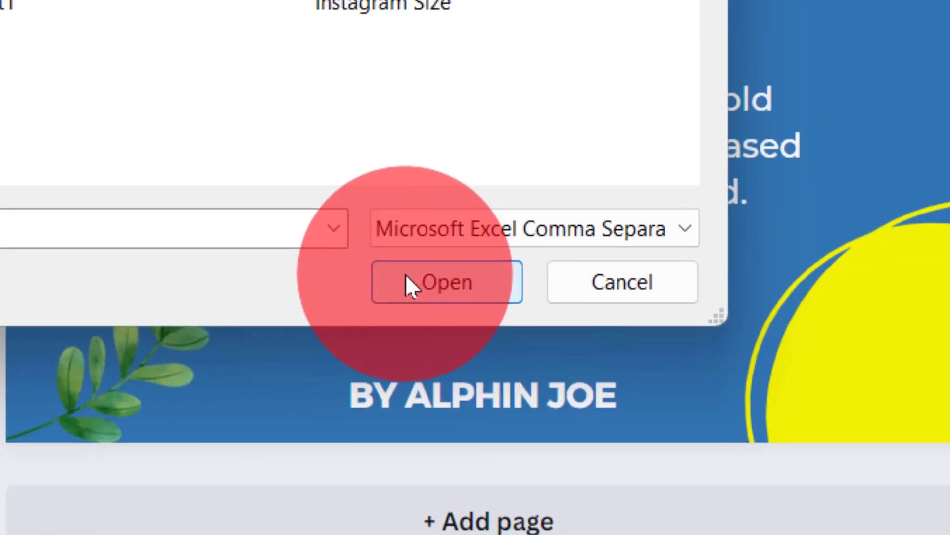
pyautogui.click(407, 282)
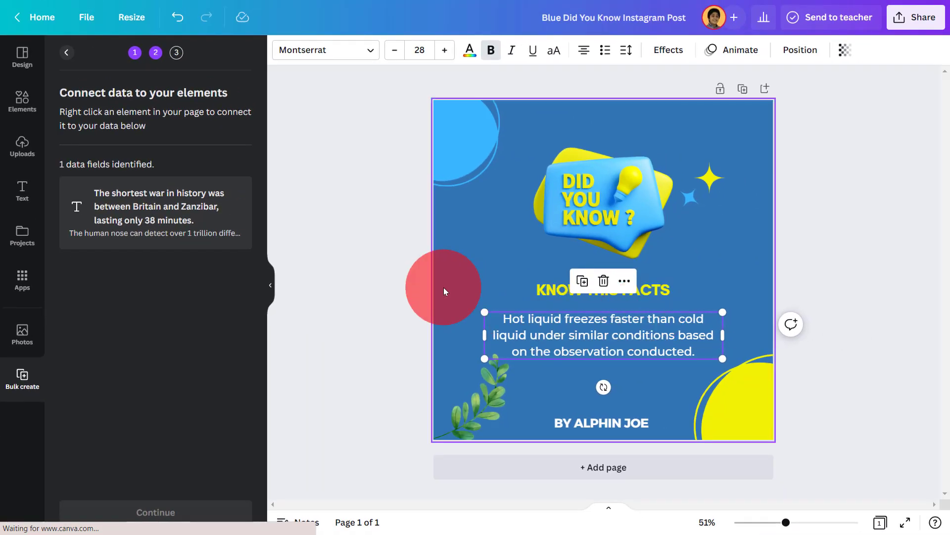
# Step: Append '!' to the heading so it reads 'KNOW THIS FACTS!'
pyautogui.click(400, 284)
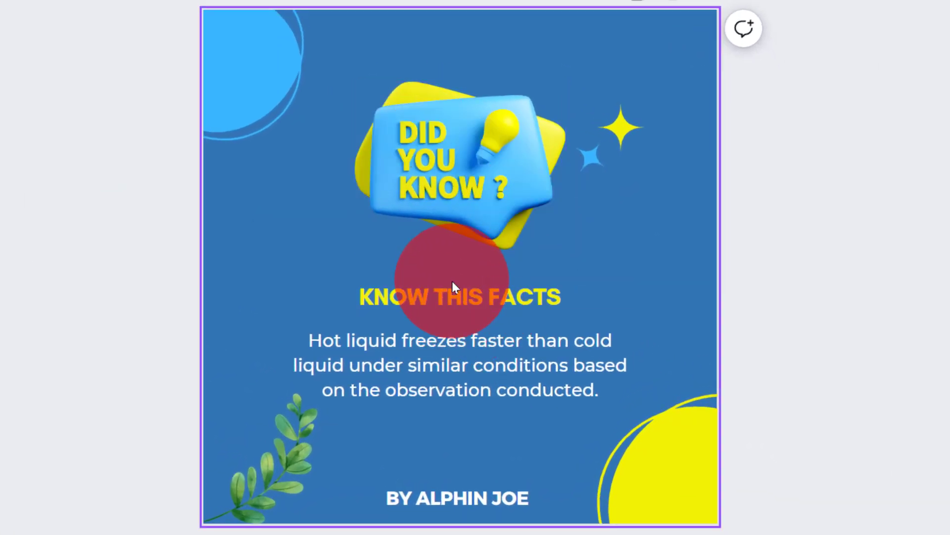
pyautogui.click(554, 302)
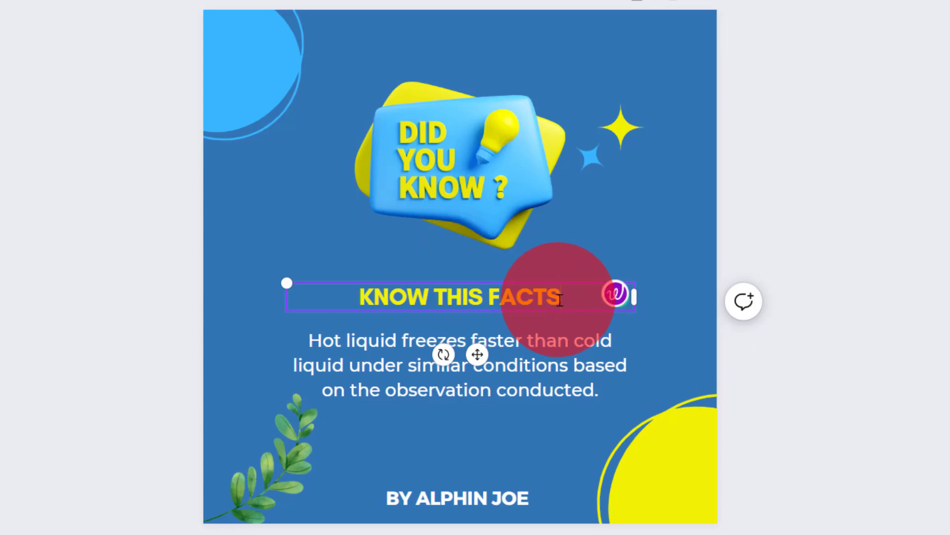
pyautogui.write('!')
pyautogui.click(788, 367)
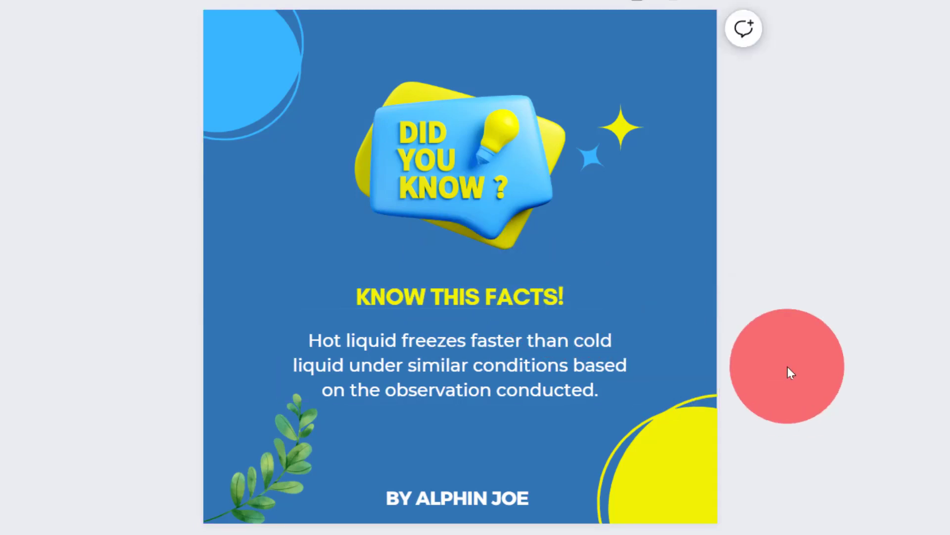
pyautogui.click(535, 346)
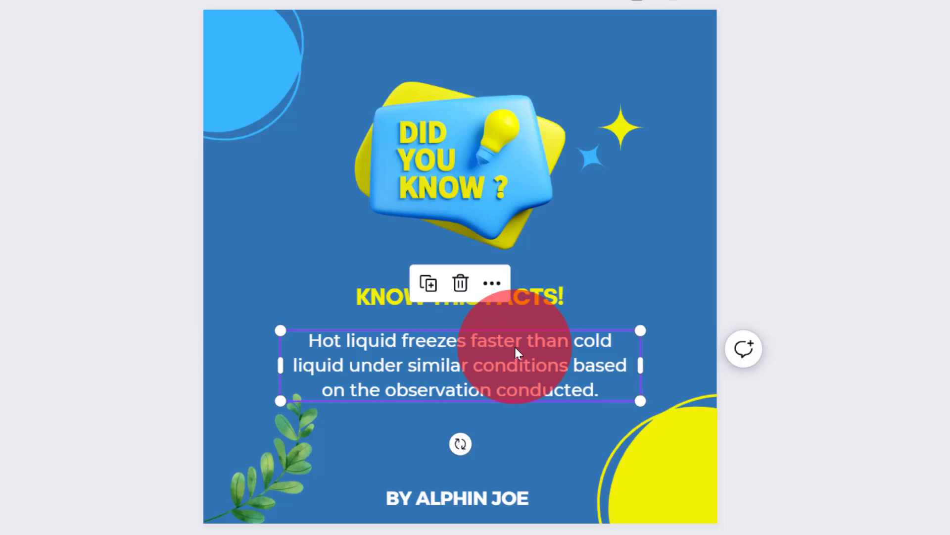
# Step: Connect the body text box to the CSV's fact field through Connect data
pyautogui.rightClick(515, 352)
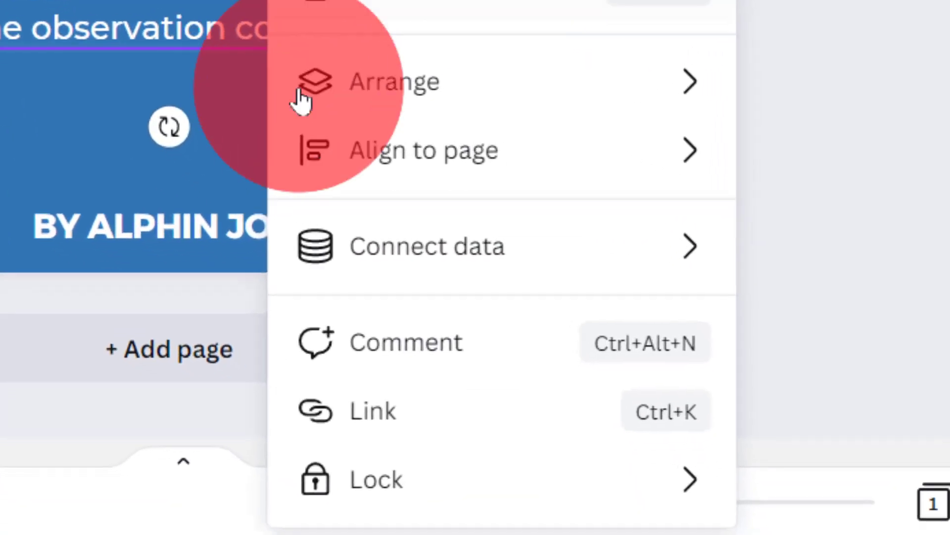
pyautogui.moveTo(927, 445)
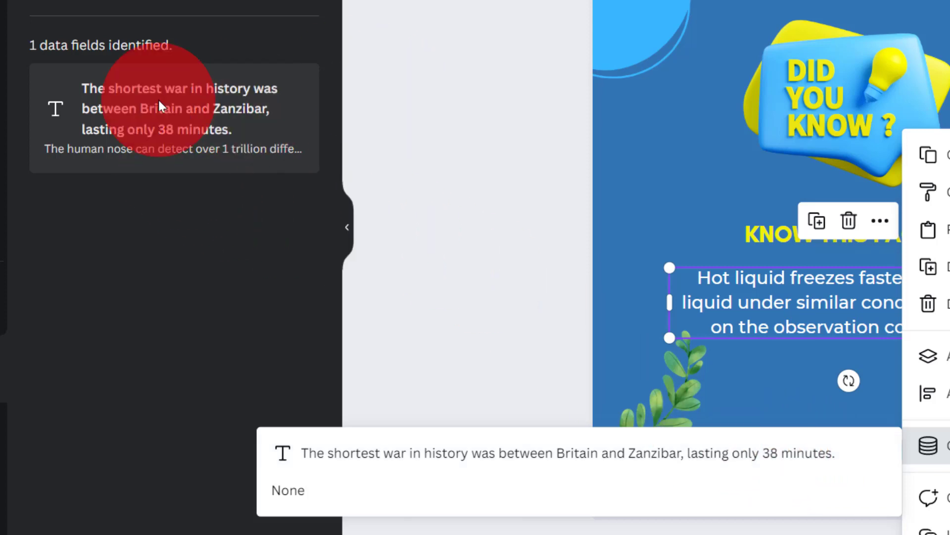
pyautogui.click(477, 455)
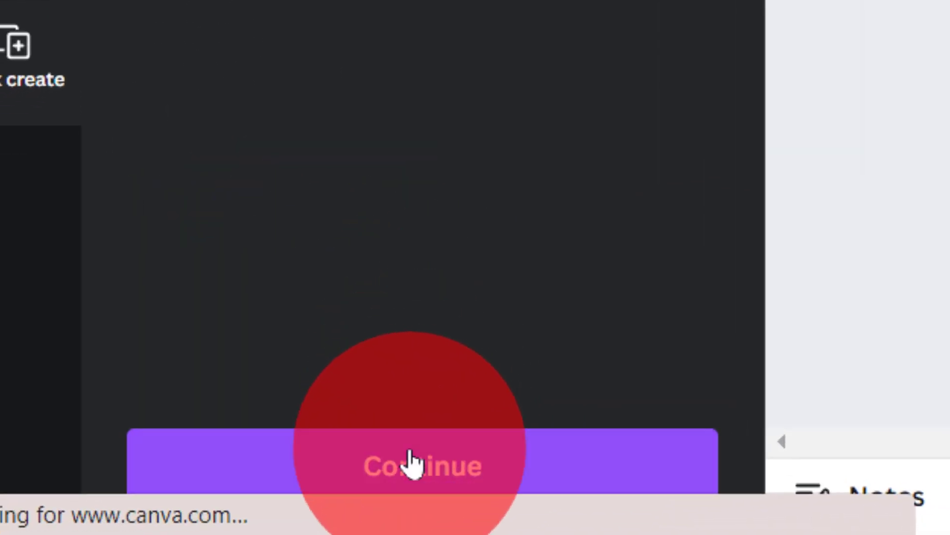
pyautogui.click(405, 459)
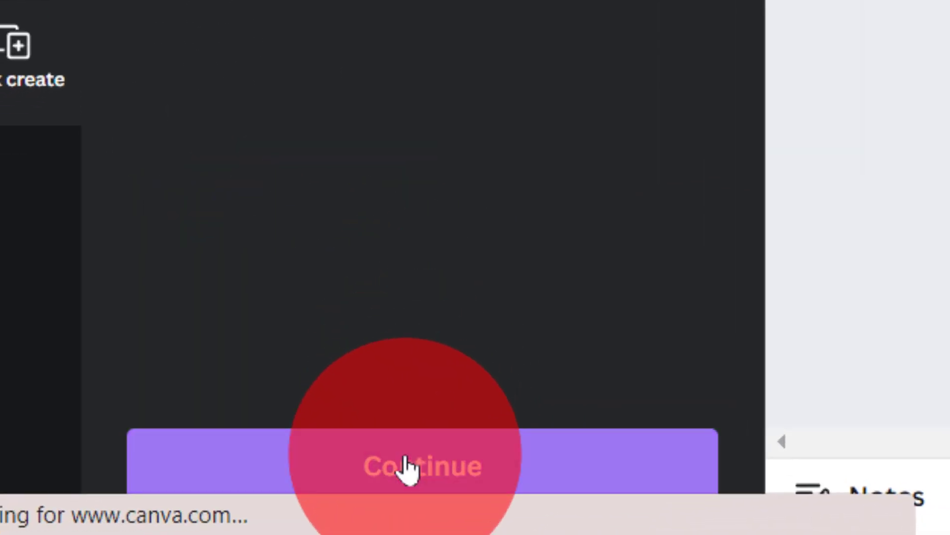
# Step: Continue to Apply data and scroll through the list of 39 fact rows
pyautogui.click(405, 465)
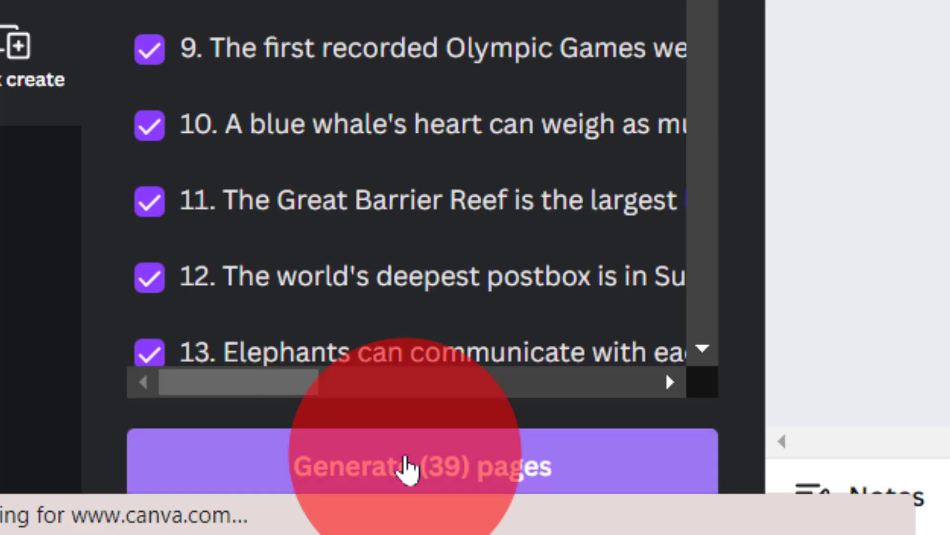
pyautogui.scroll(-2, 240, 64)
pyautogui.scroll(-10, 240, 64)
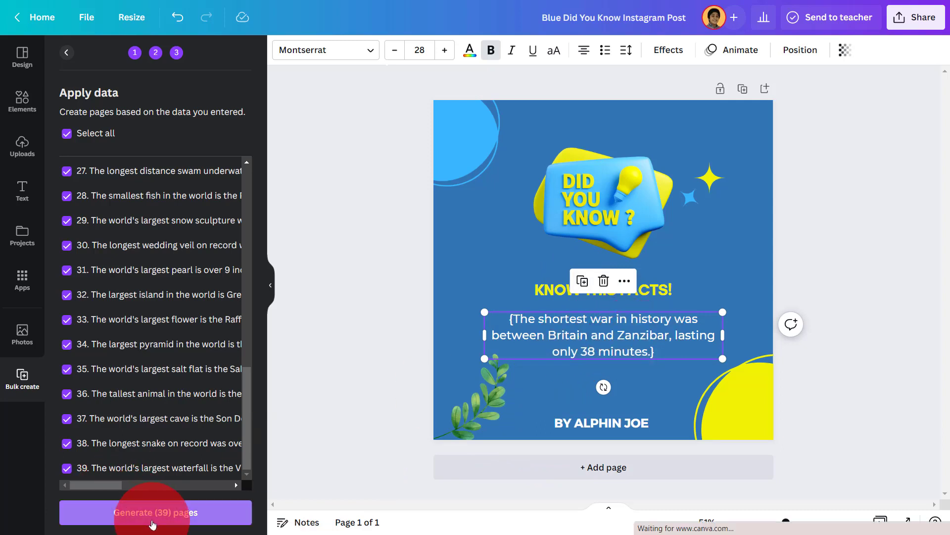
pyautogui.scroll(2, 148, 378)
pyautogui.scroll(4, 159, 336)
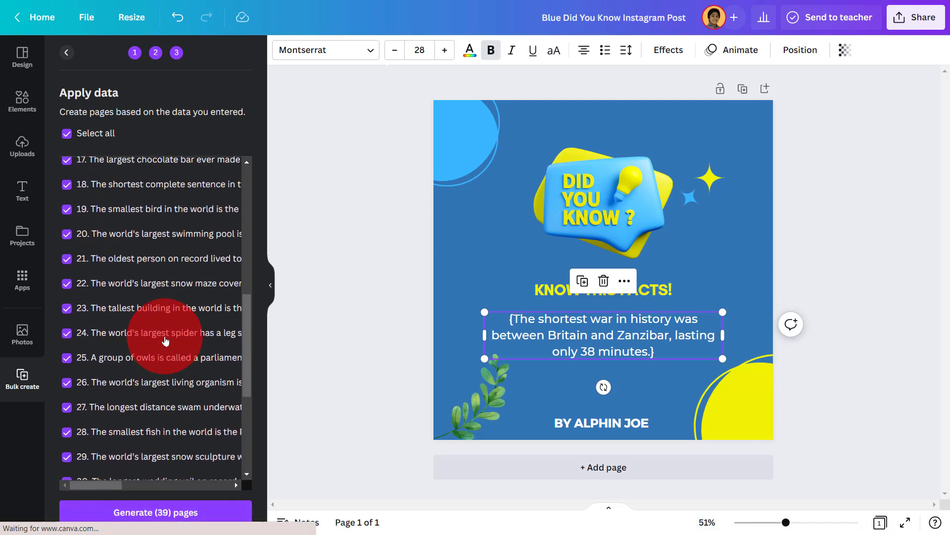
pyautogui.scroll(3, 153, 331)
pyautogui.scroll(2, 166, 340)
pyautogui.scroll(2, 166, 340)
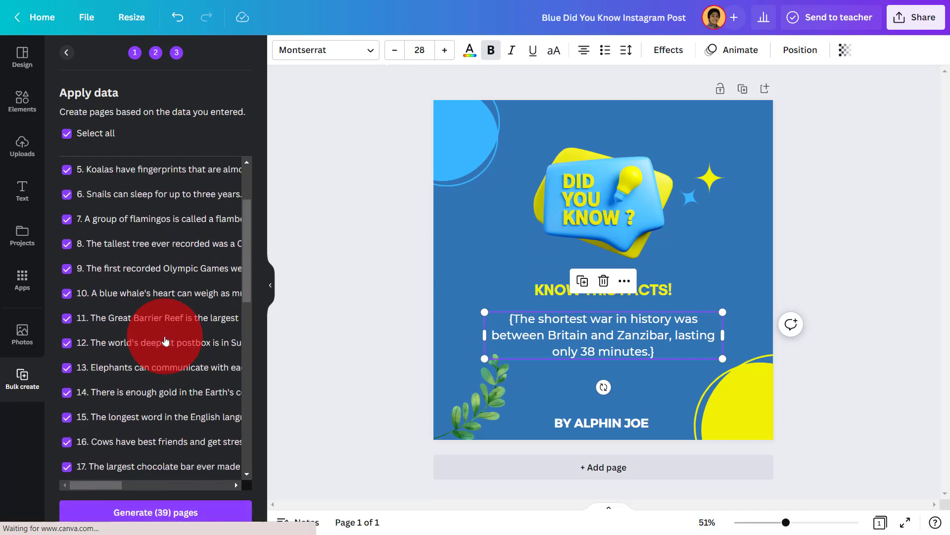
pyautogui.scroll(2, 166, 341)
# Step: Keep all 39 rows checked and generate the 39 fact pages
pyautogui.click(67, 276)
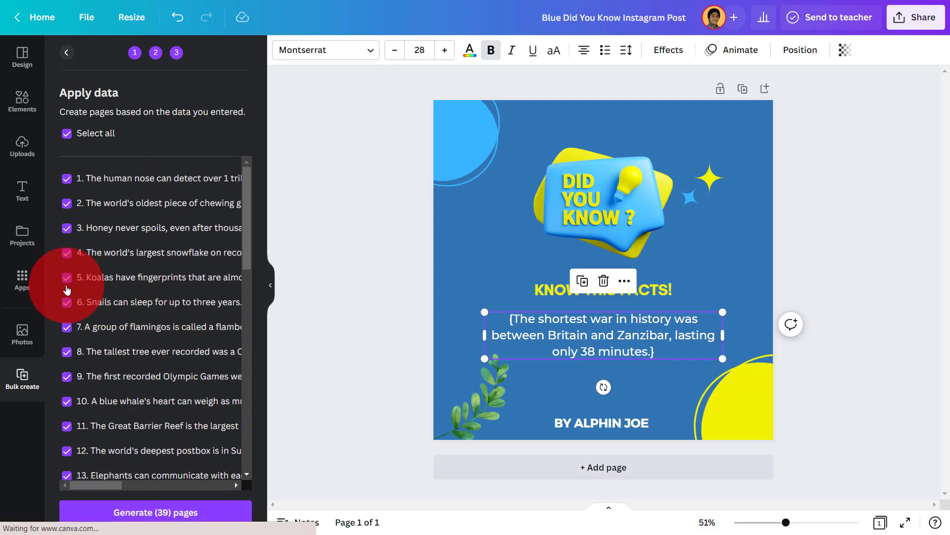
pyautogui.click(68, 302)
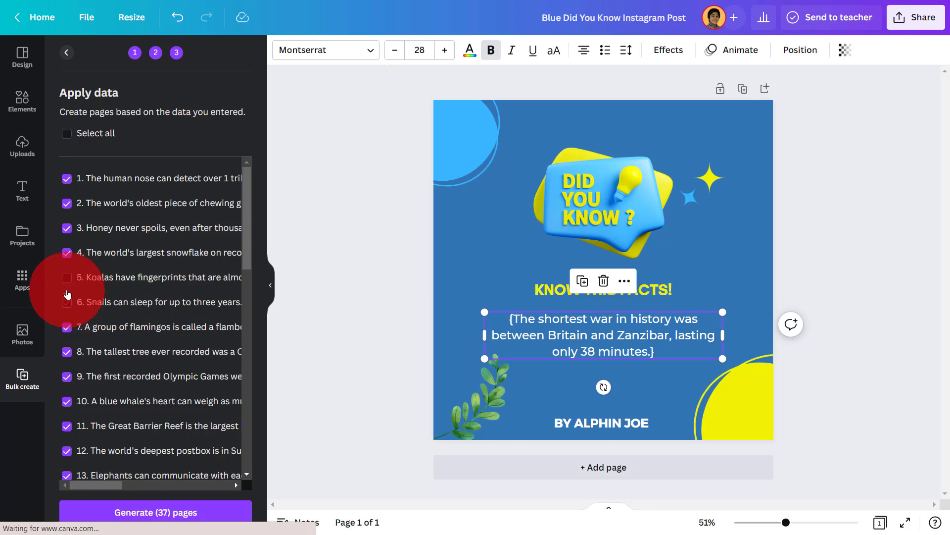
pyautogui.click(67, 278)
pyautogui.click(66, 302)
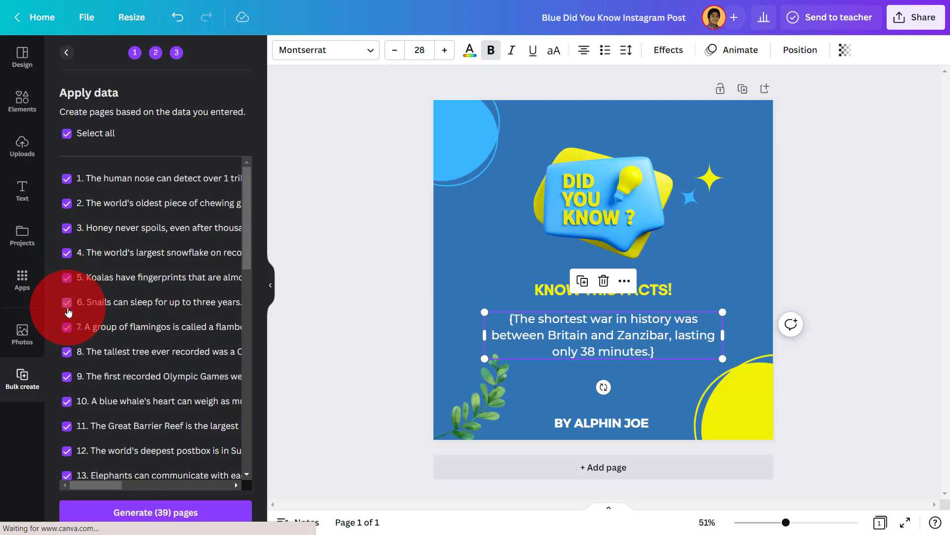
pyautogui.scroll(-10, 183, 377)
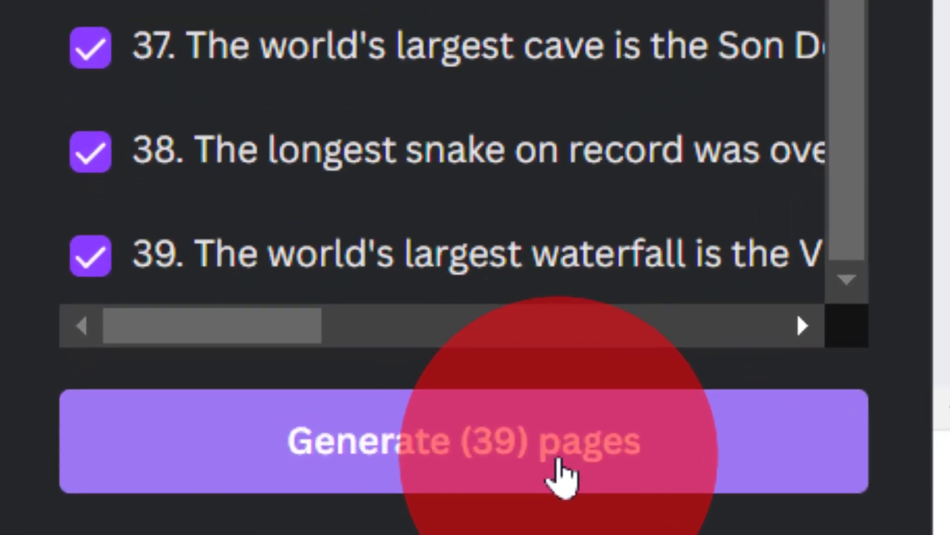
pyautogui.click(564, 475)
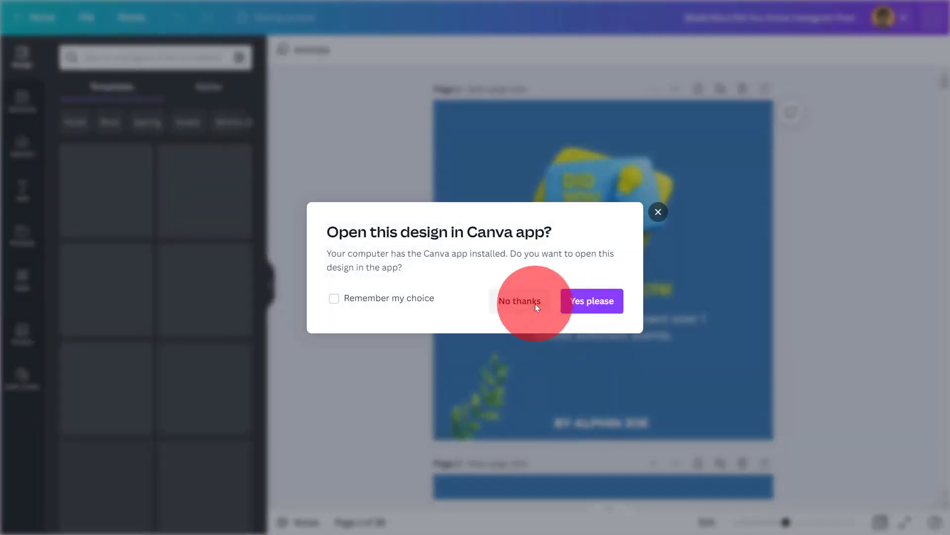
# Step: Recolour page 2's blue corner circle pink
pyautogui.click(534, 303)
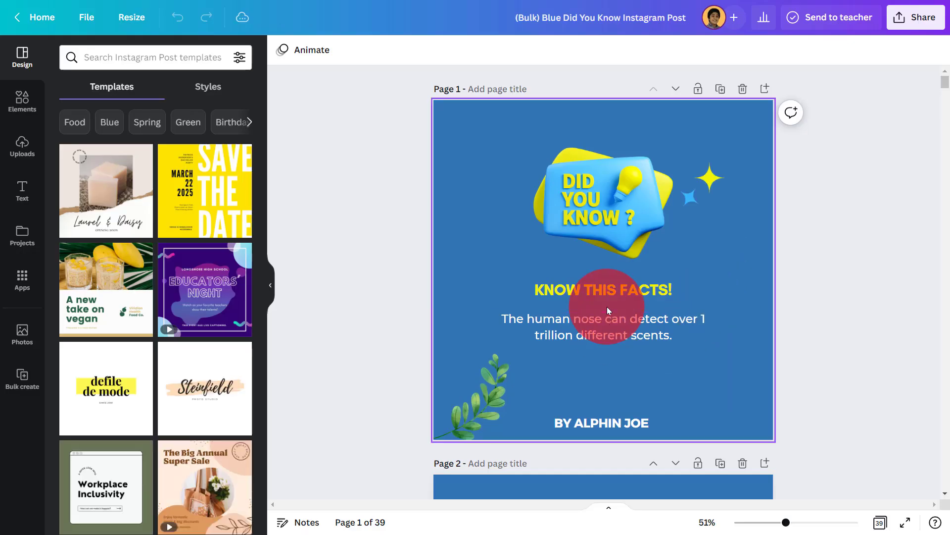
pyautogui.scroll(-4, 450, 313)
pyautogui.scroll(-3, 449, 313)
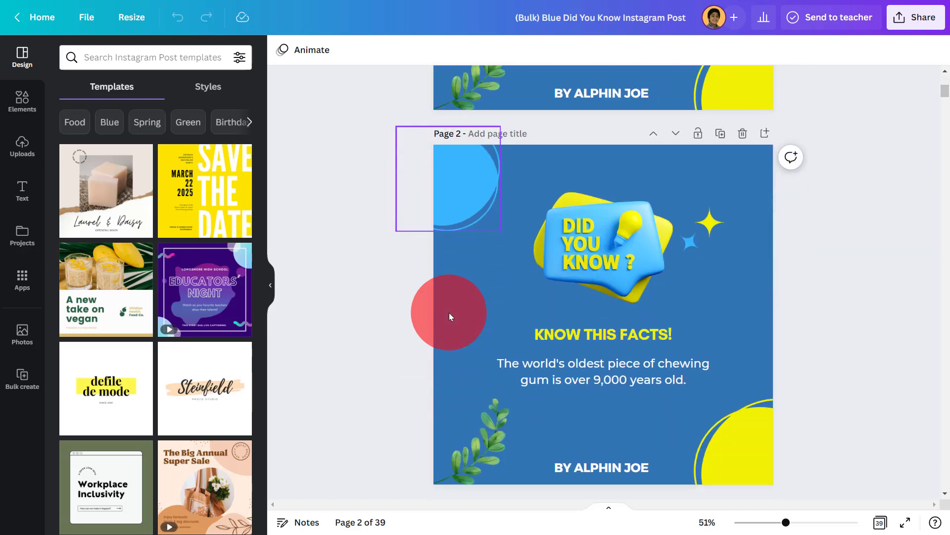
pyautogui.click(465, 180)
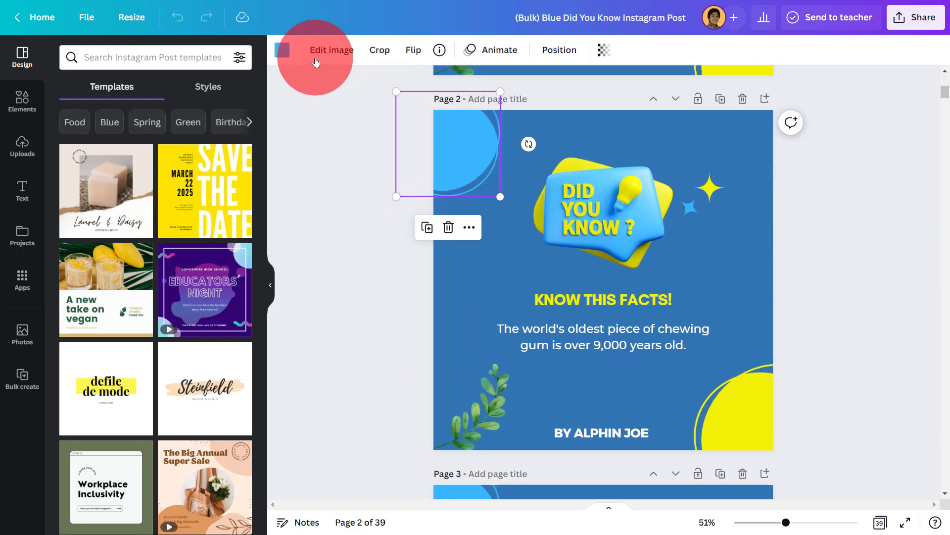
pyautogui.click(289, 53)
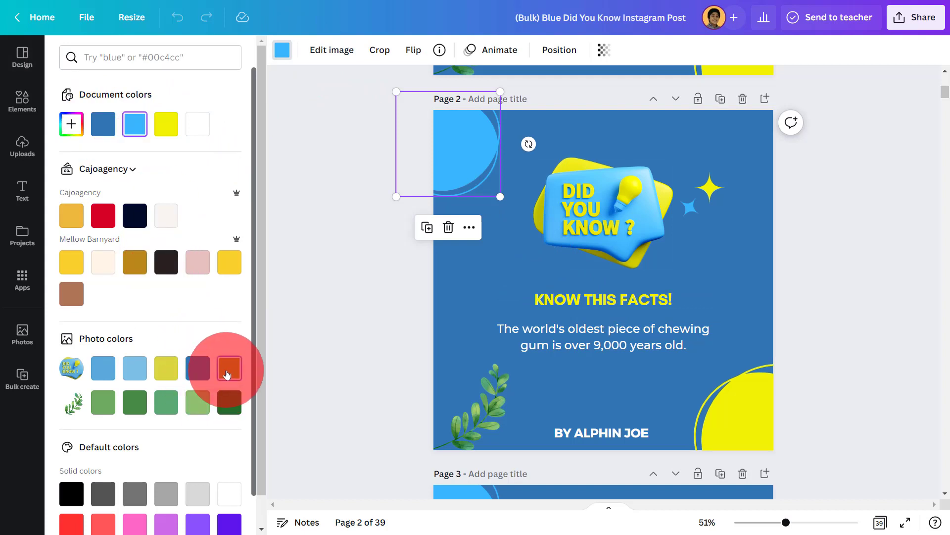
pyautogui.click(227, 373)
pyautogui.scroll(-2, 195, 200)
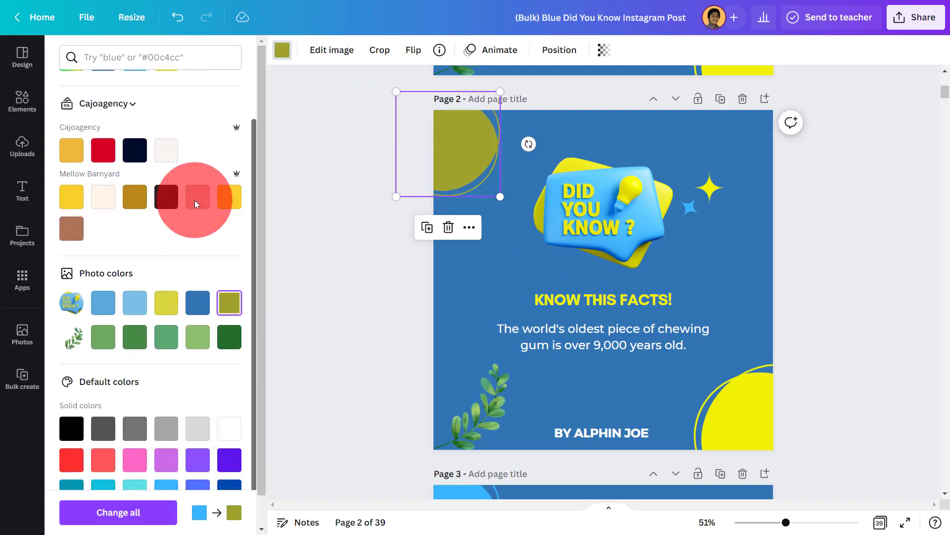
pyautogui.click(208, 202)
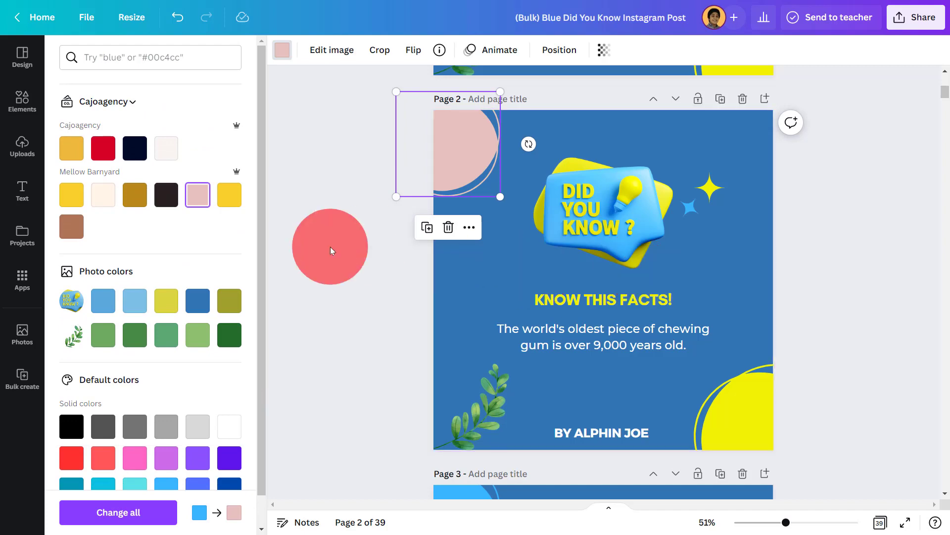
pyautogui.click(331, 248)
pyautogui.scroll(5, 330, 246)
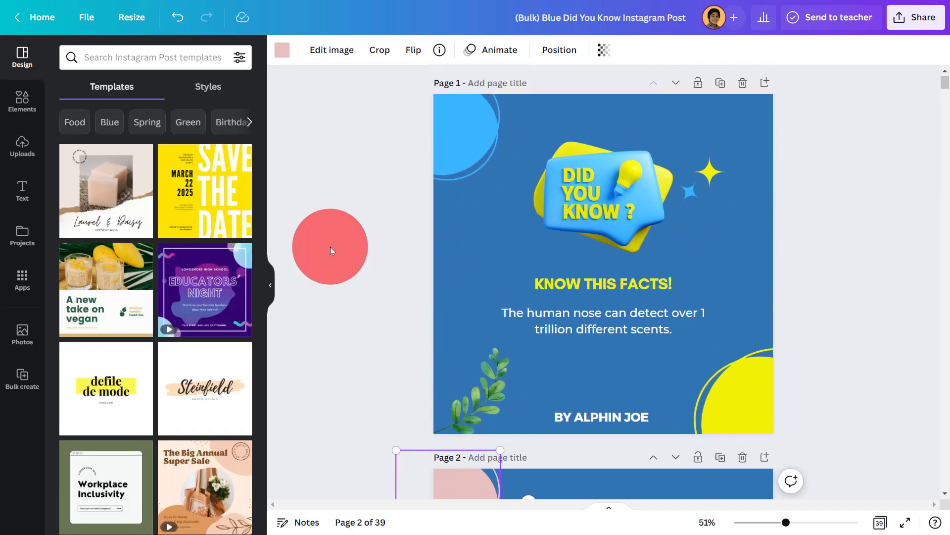
pyautogui.click(403, 272)
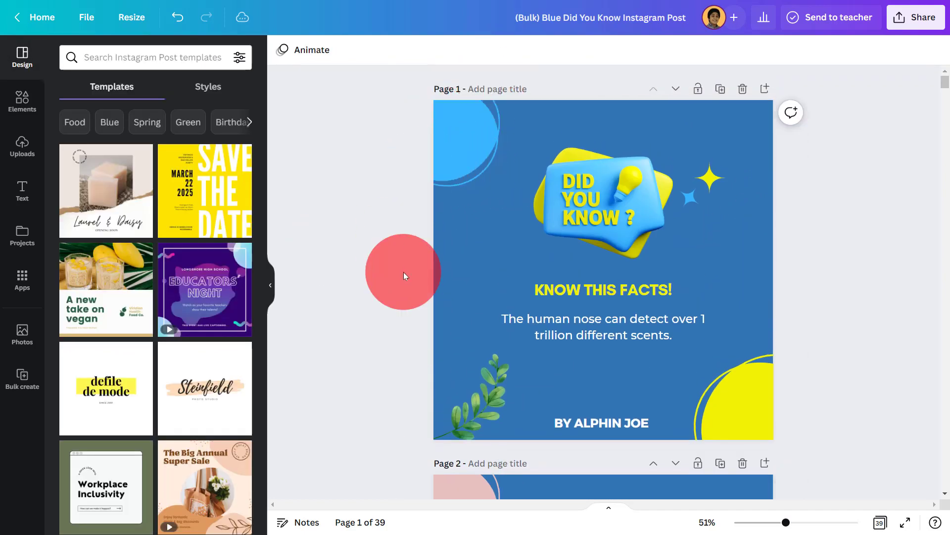
# Step: Set page 3's 'KNOW THIS FACTS!' headline text colour to white
pyautogui.scroll(-2, 403, 272)
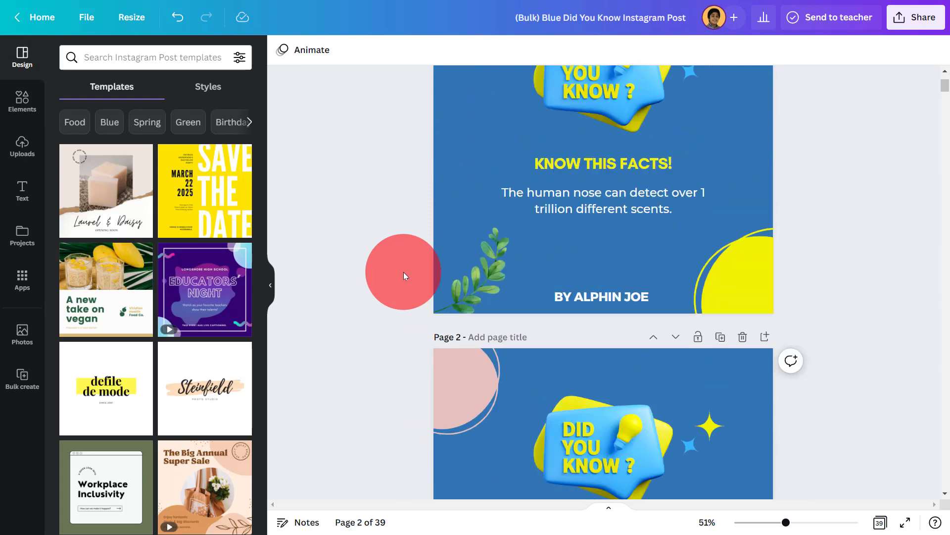
pyautogui.scroll(3, 403, 271)
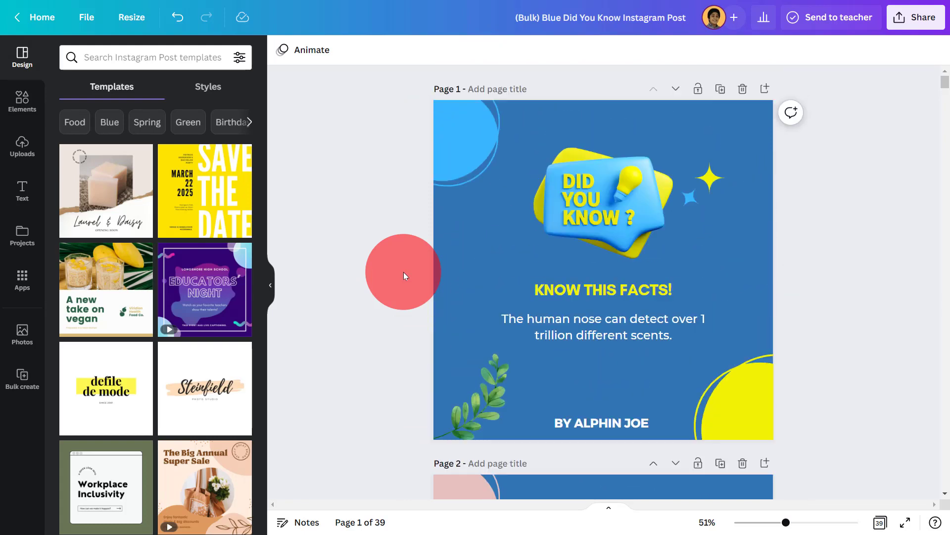
pyautogui.scroll(-6, 403, 271)
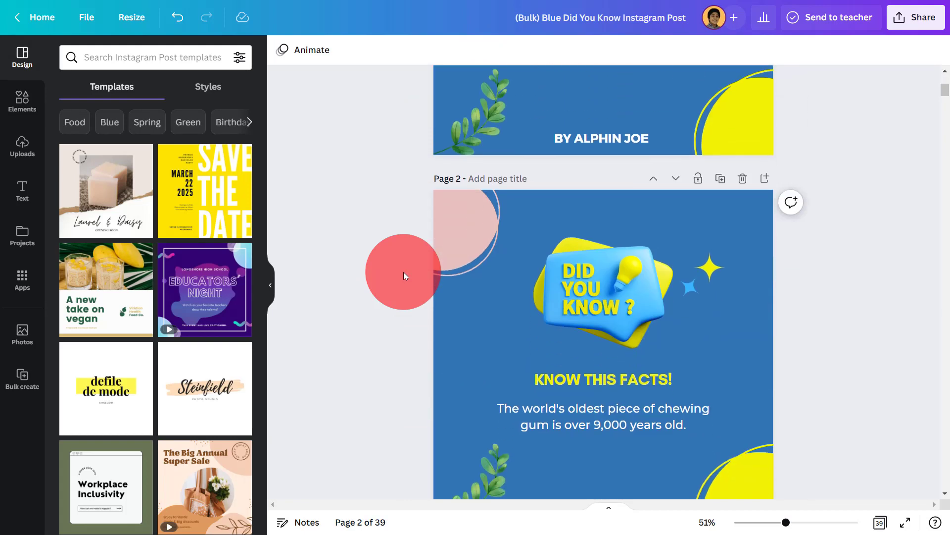
pyautogui.scroll(-1, 402, 272)
pyautogui.scroll(-3, 403, 272)
pyautogui.scroll(-4, 402, 272)
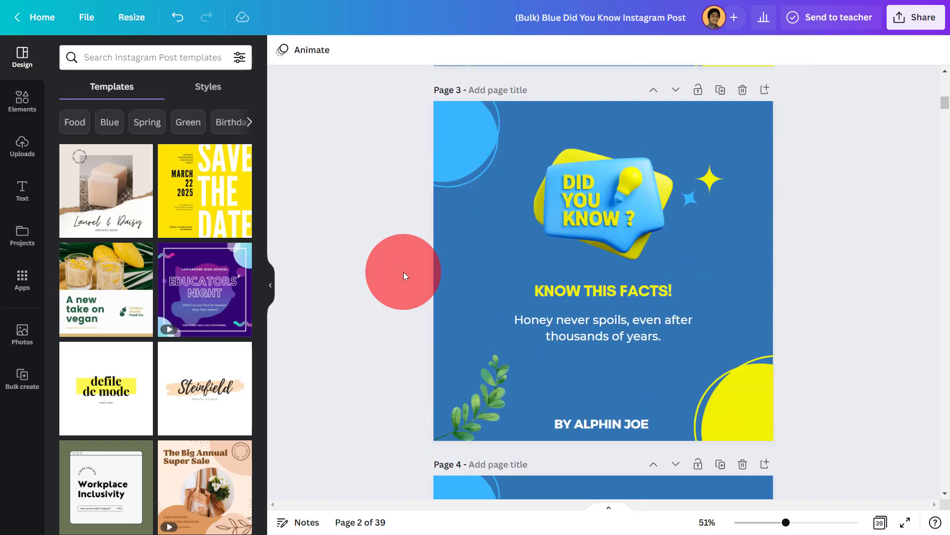
pyautogui.scroll(-2, 403, 272)
pyautogui.click(598, 216)
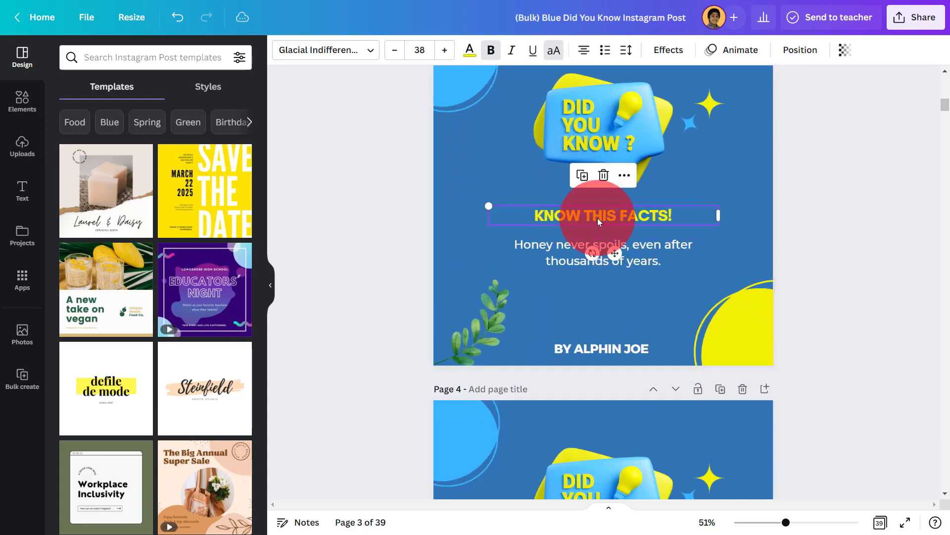
pyautogui.click(470, 50)
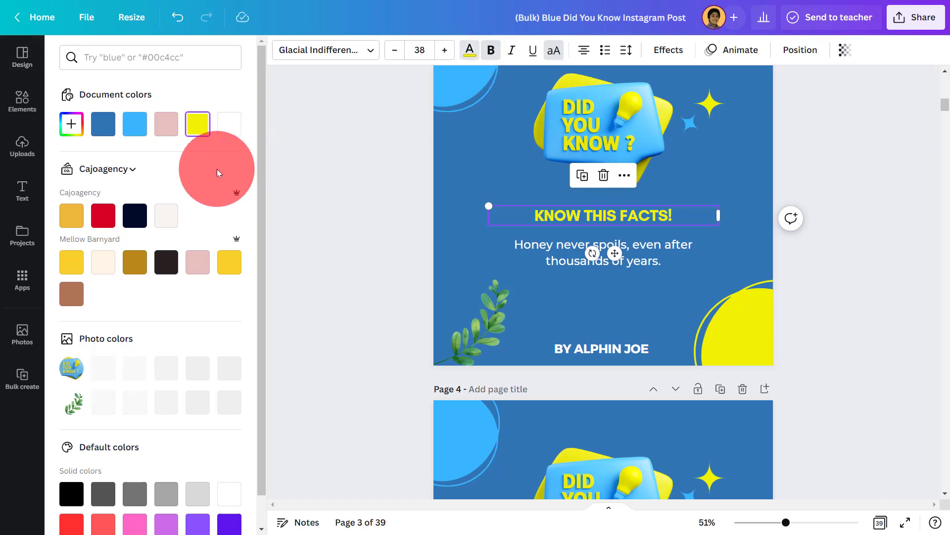
pyautogui.click(170, 223)
pyautogui.click(357, 242)
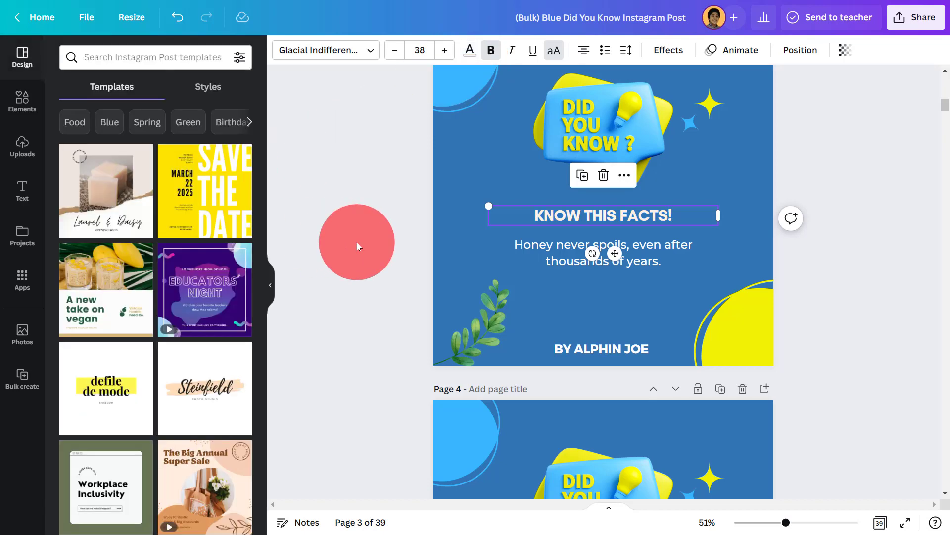
# Step: Make page 4's yellow corner circle white and start the full-screen presentation
pyautogui.scroll(-5, 357, 242)
pyautogui.scroll(-3, 357, 242)
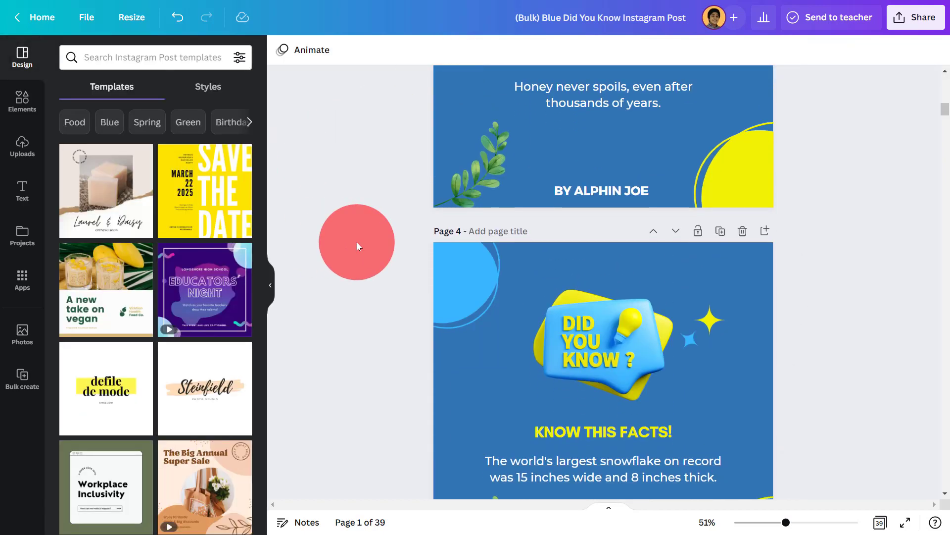
pyautogui.scroll(-3, 358, 242)
pyautogui.scroll(-1, 357, 242)
pyautogui.click(763, 198)
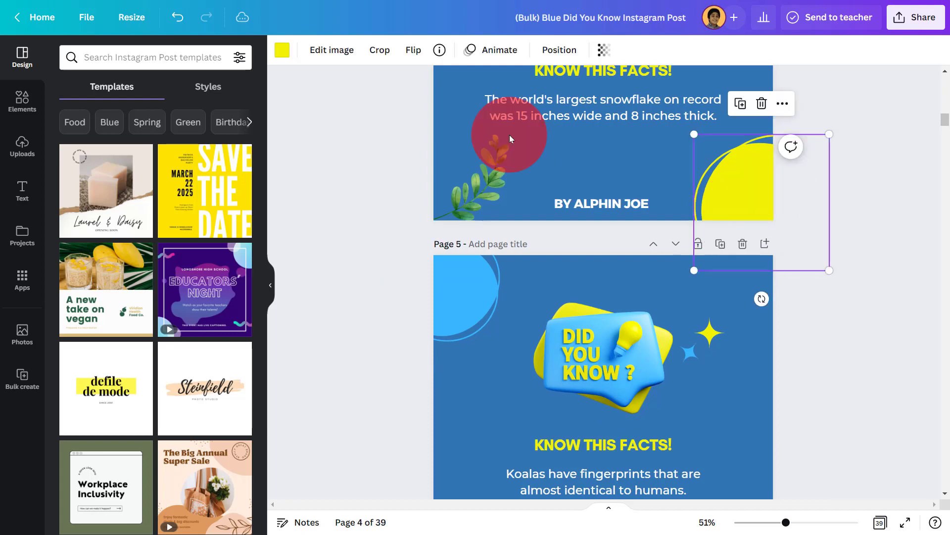
pyautogui.click(282, 49)
pyautogui.click(229, 378)
pyautogui.click(906, 522)
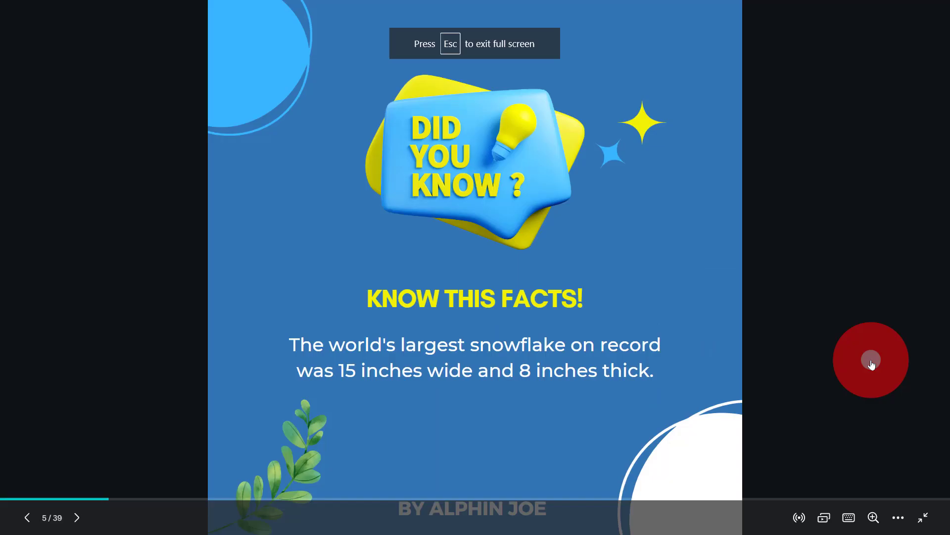
# Step: Advance ten slides to the Salar de Uyuni fact, then exit the presentation
pyautogui.click(872, 364)
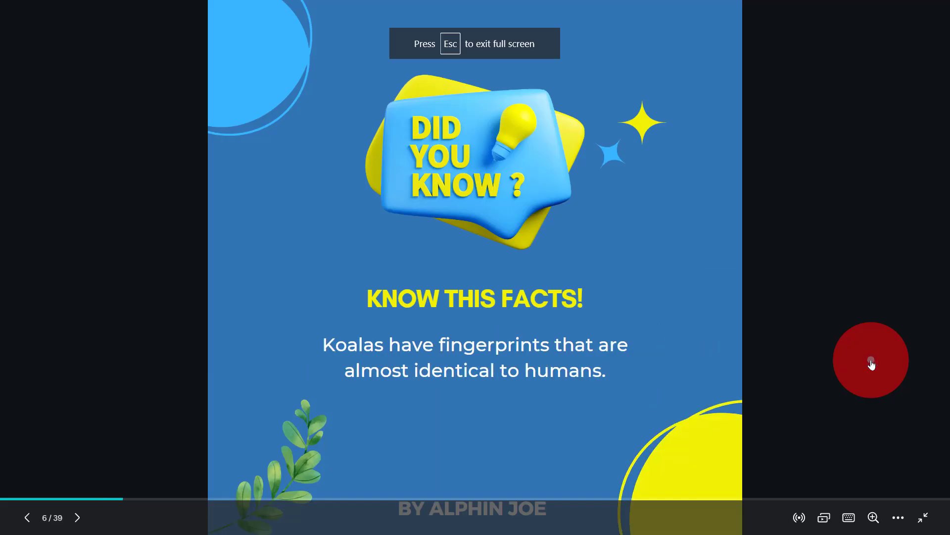
pyautogui.click(871, 364)
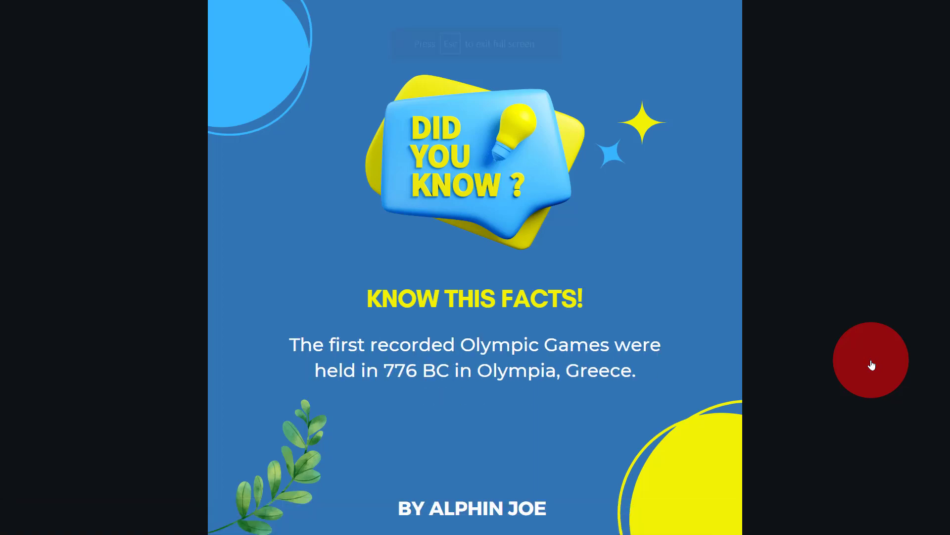
pyautogui.click(872, 364)
pyautogui.click(872, 364)
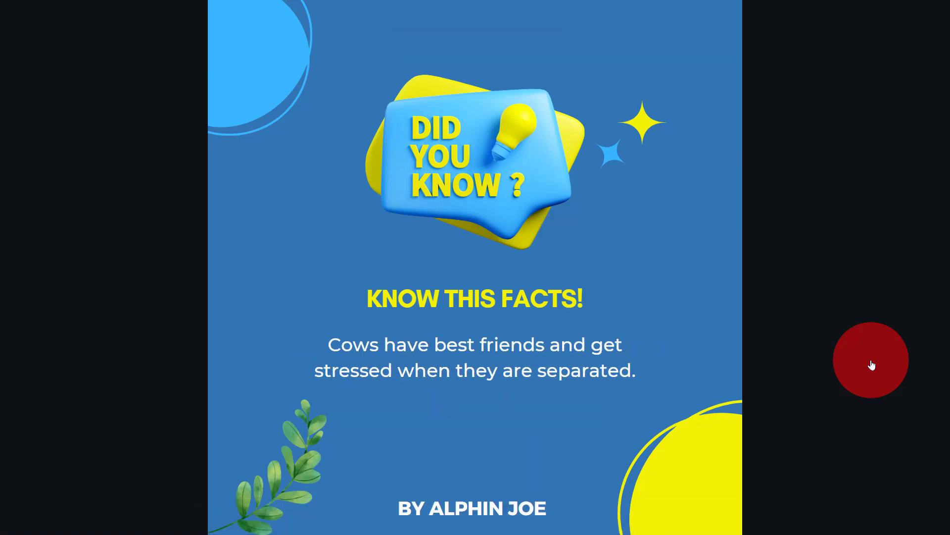
pyautogui.click(872, 364)
pyautogui.click(871, 365)
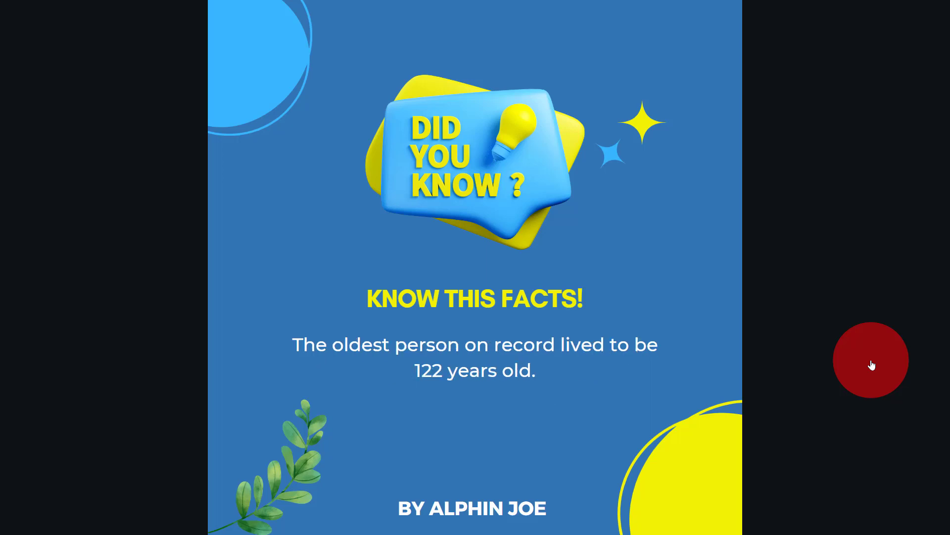
pyautogui.click(872, 364)
pyautogui.click(872, 365)
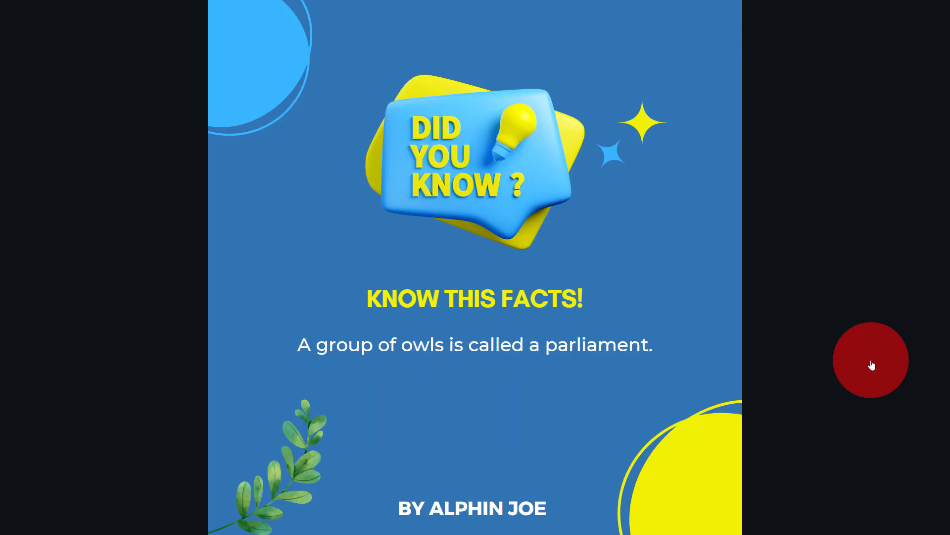
pyautogui.click(872, 364)
pyautogui.click(872, 365)
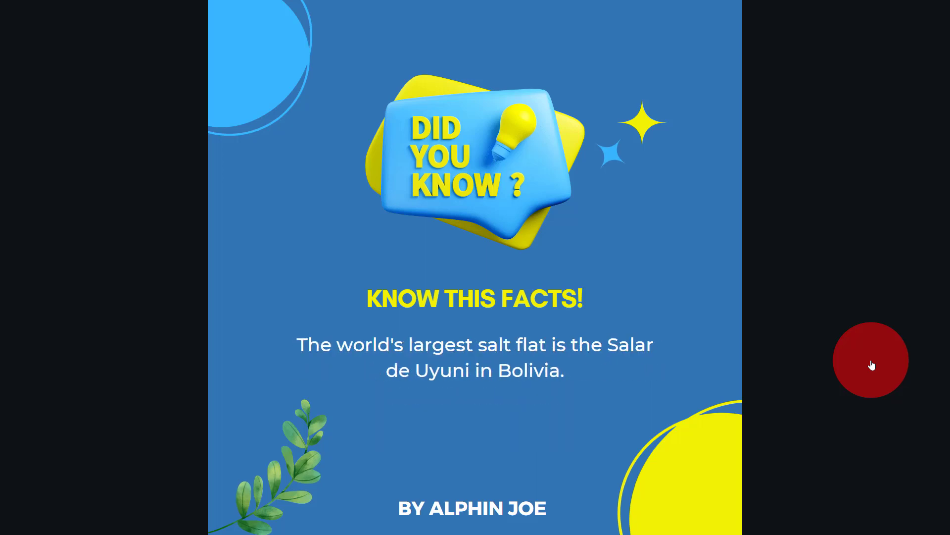
pyautogui.press('Escape')
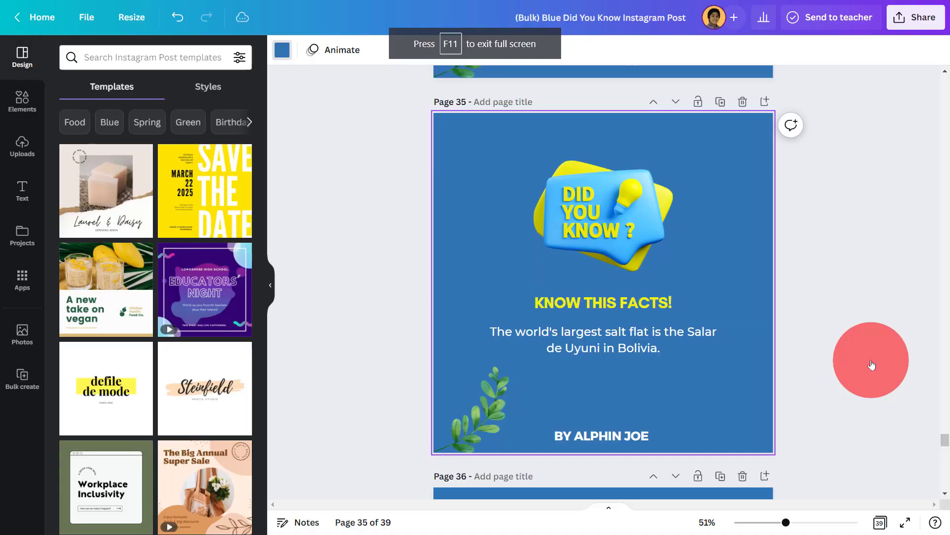
# Step: Open Download settings from Share and list the file types with PNG selected
pyautogui.click(889, 260)
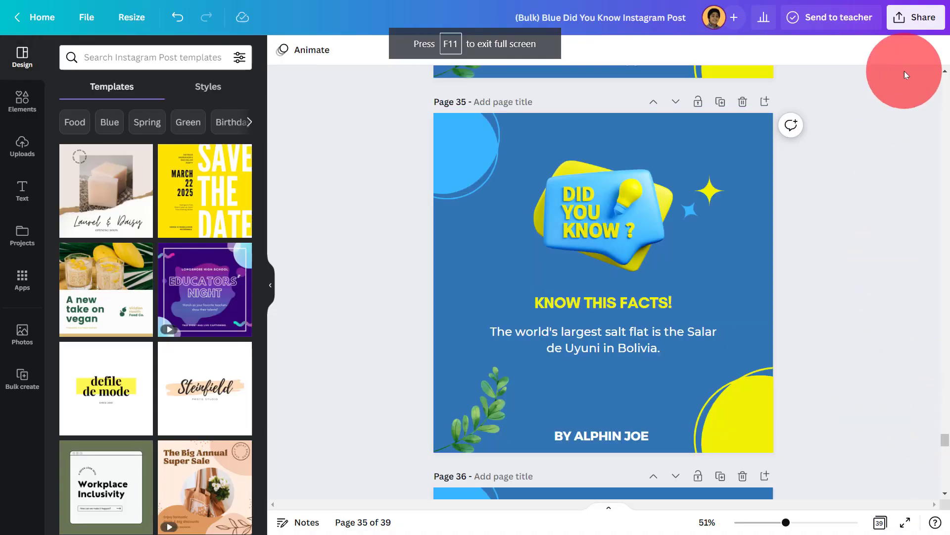
pyautogui.click(916, 21)
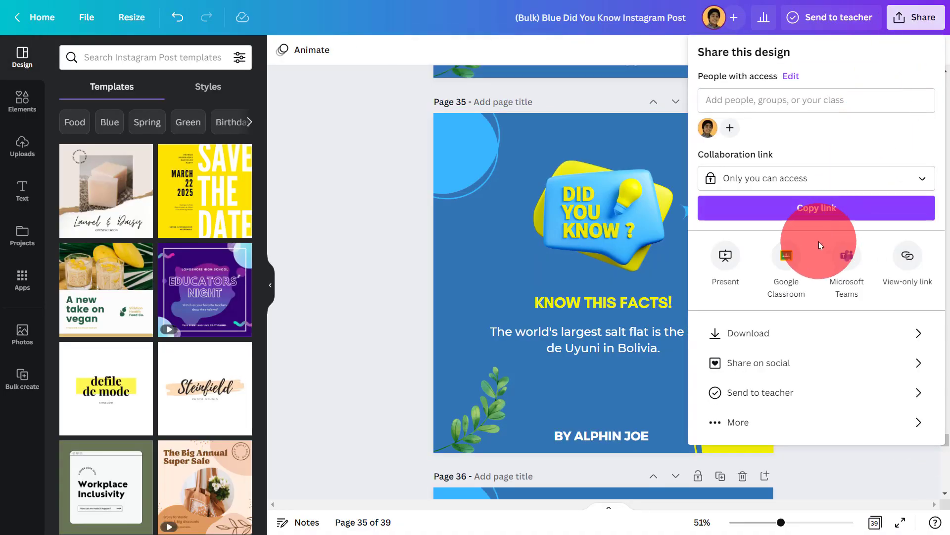
pyautogui.click(406, 166)
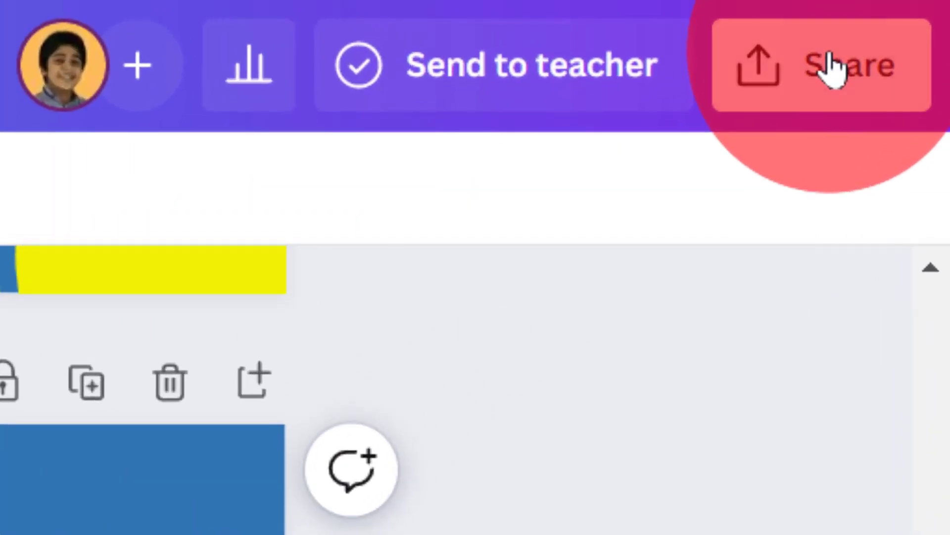
pyautogui.click(856, 54)
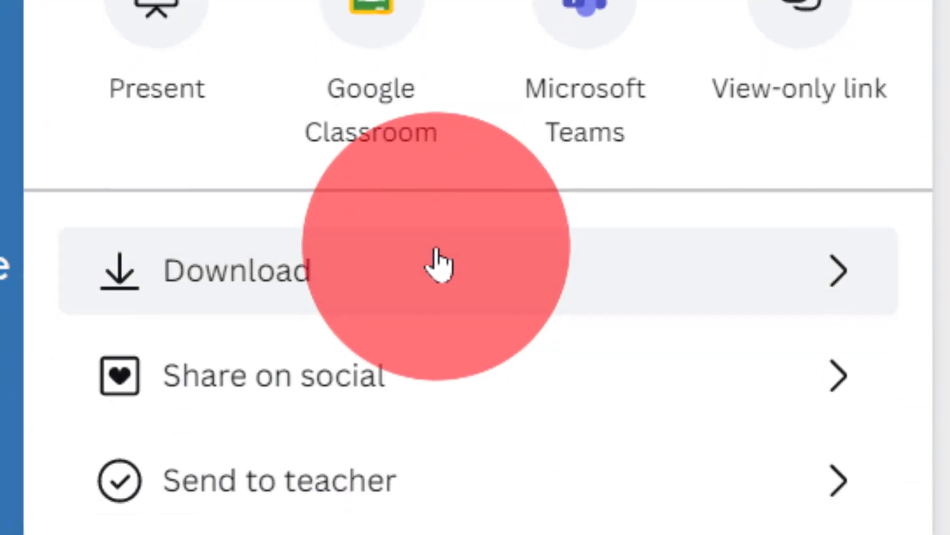
pyautogui.click(438, 265)
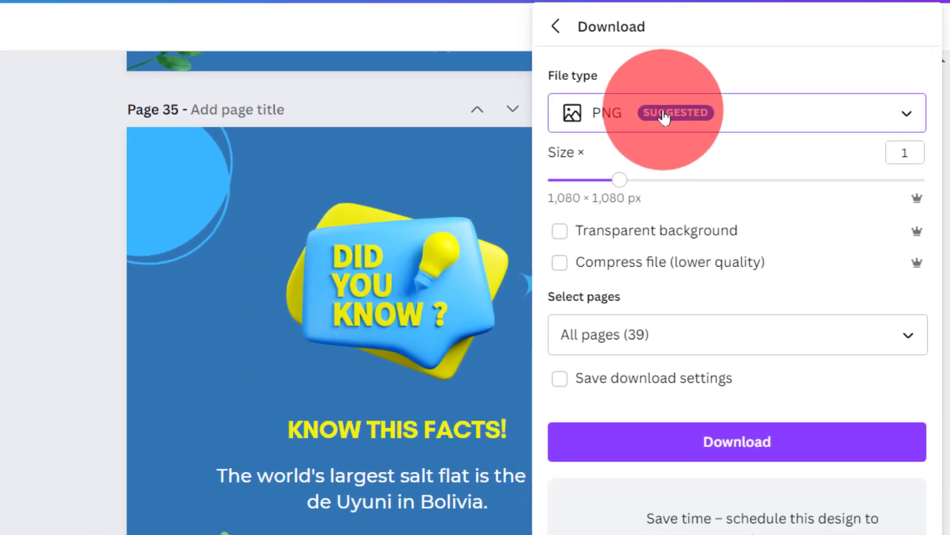
pyautogui.click(664, 117)
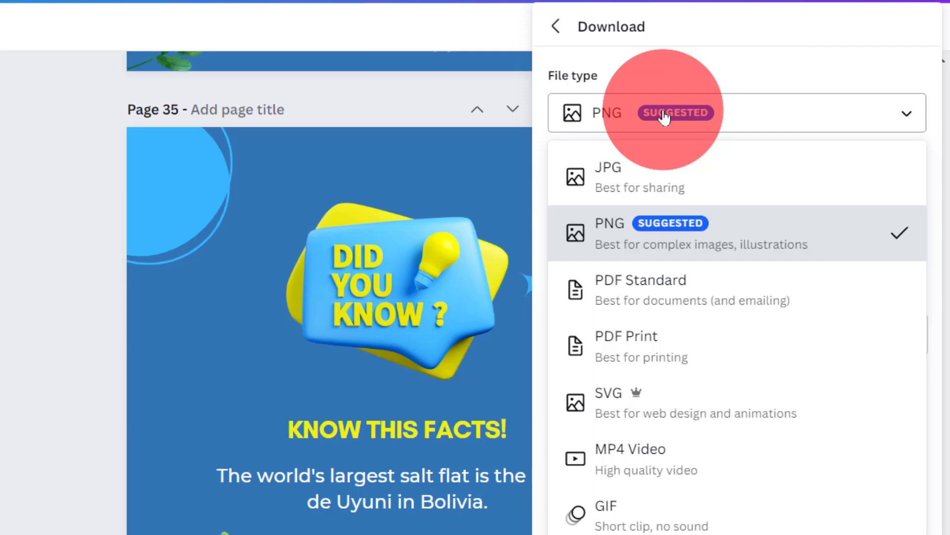
# Step: Keep PNG as the file type and download only page 1
pyautogui.click(649, 235)
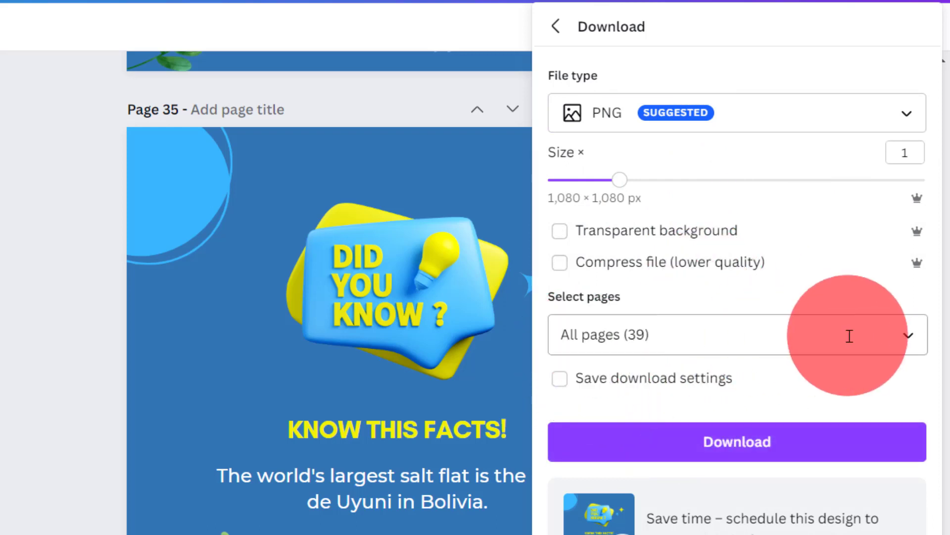
pyautogui.click(911, 340)
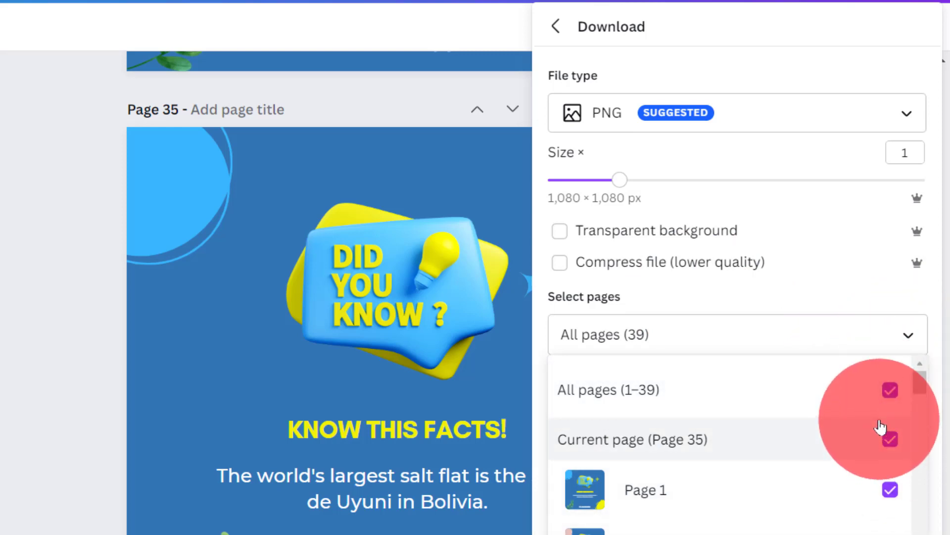
pyautogui.click(890, 321)
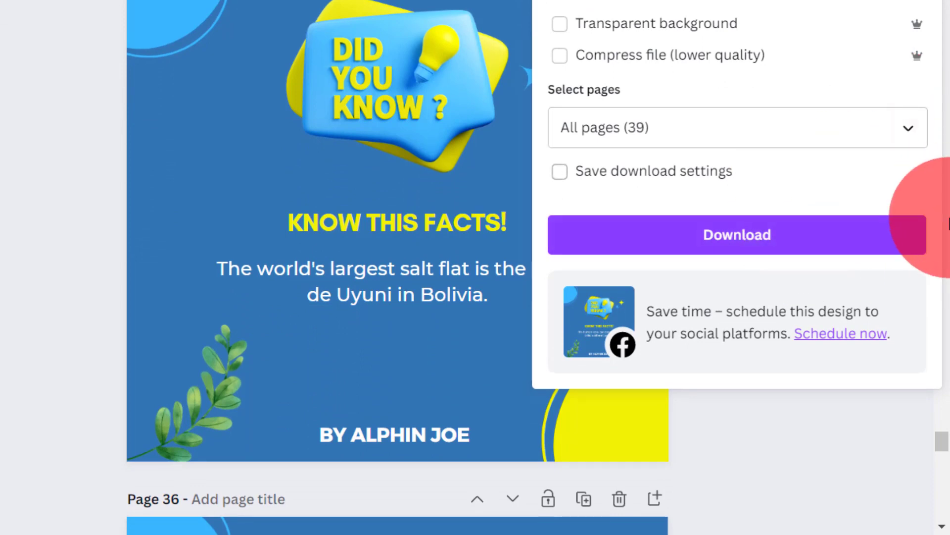
pyautogui.click(891, 127)
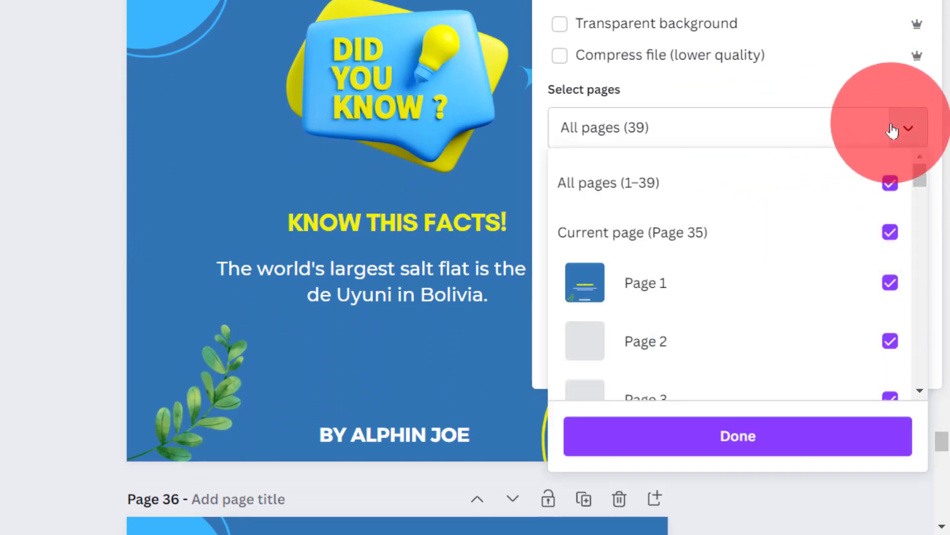
pyautogui.click(892, 239)
pyautogui.click(891, 201)
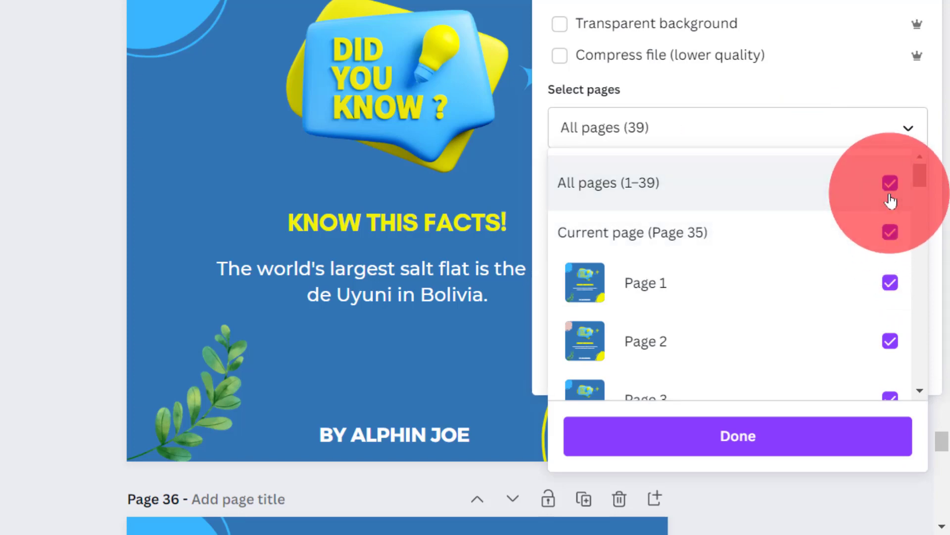
pyautogui.click(891, 201)
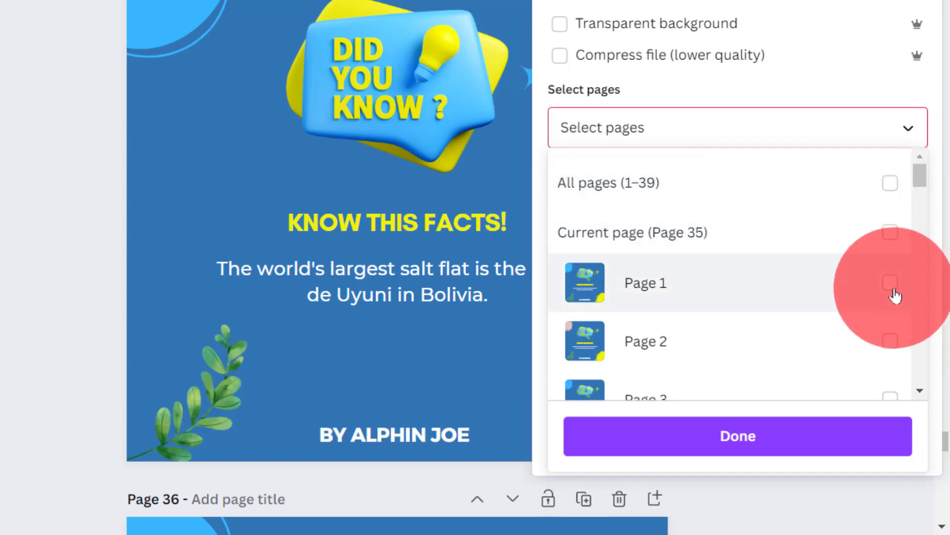
pyautogui.click(891, 283)
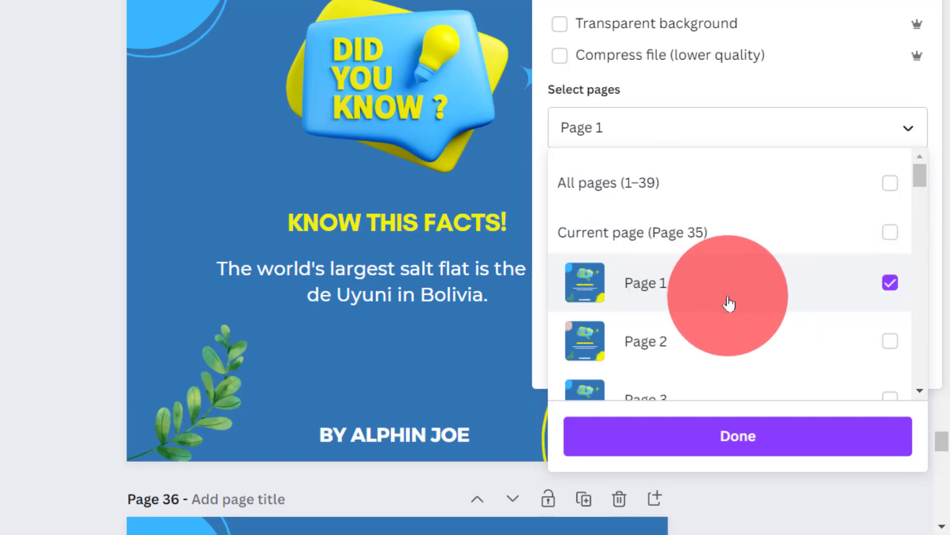
pyautogui.click(782, 441)
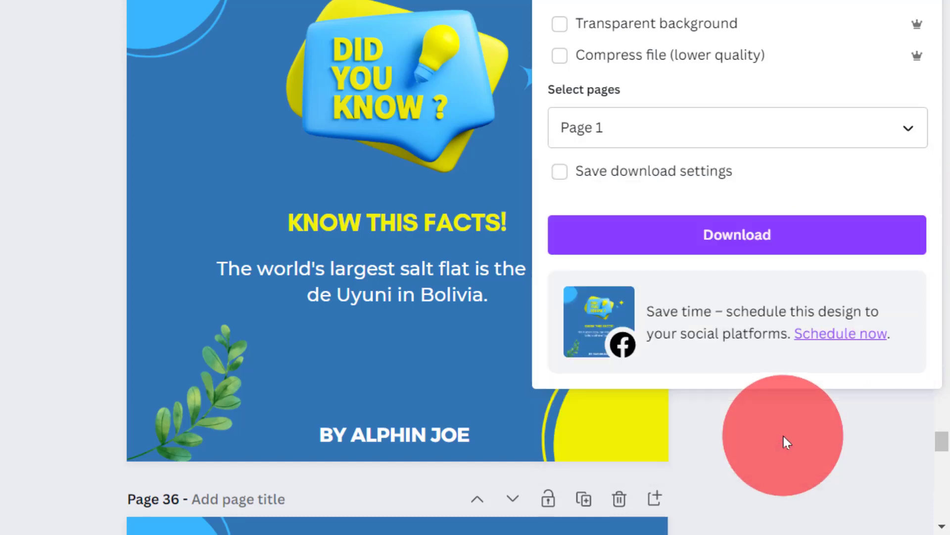
pyautogui.click(780, 255)
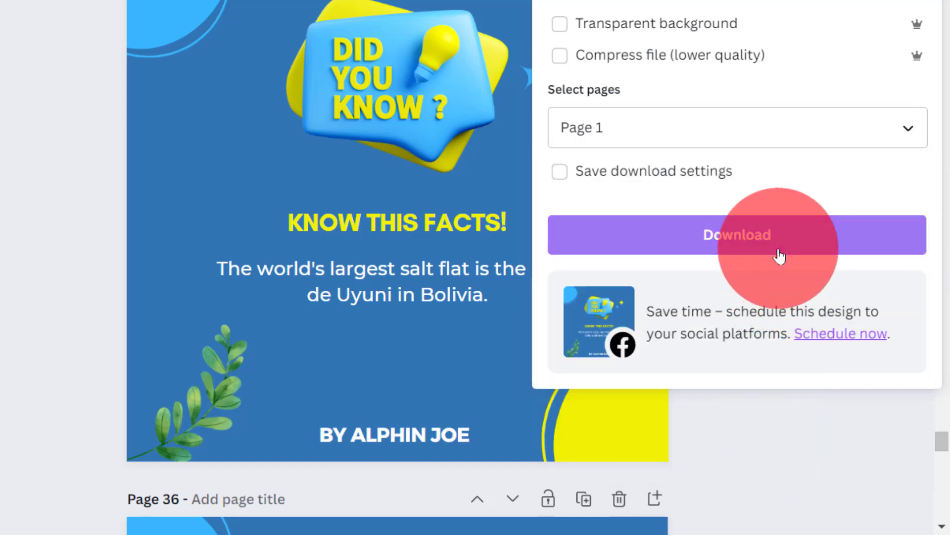
# Step: Select all 39 pages and download them as PNGs in one zip
pyautogui.click(774, 127)
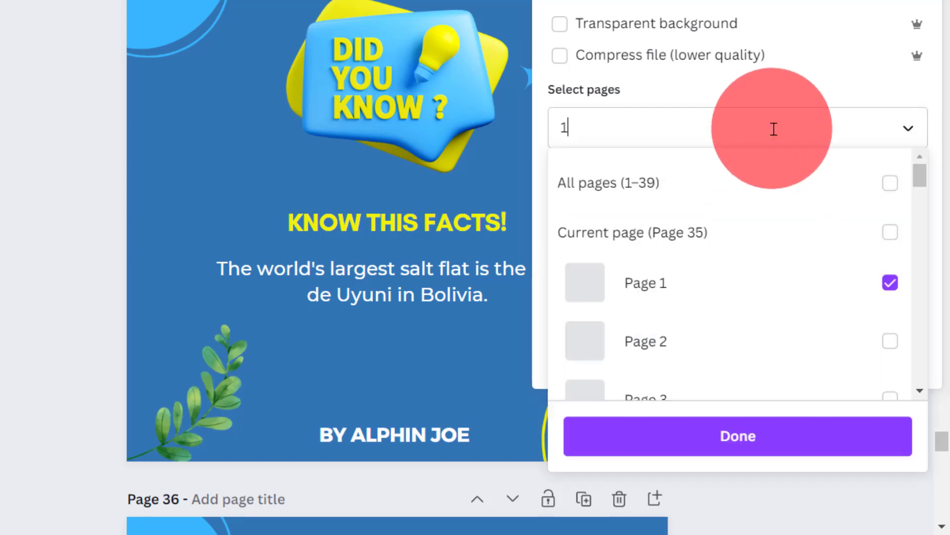
pyautogui.click(889, 188)
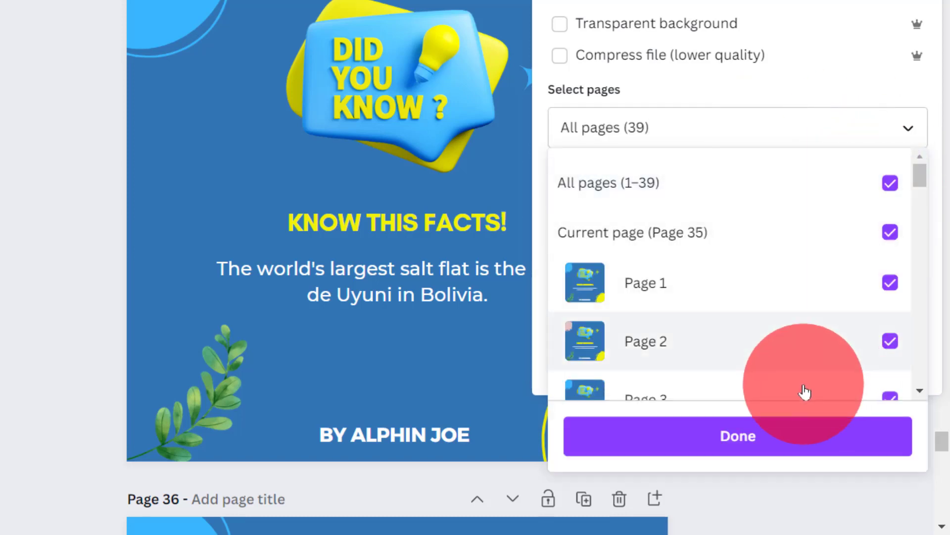
pyautogui.click(792, 426)
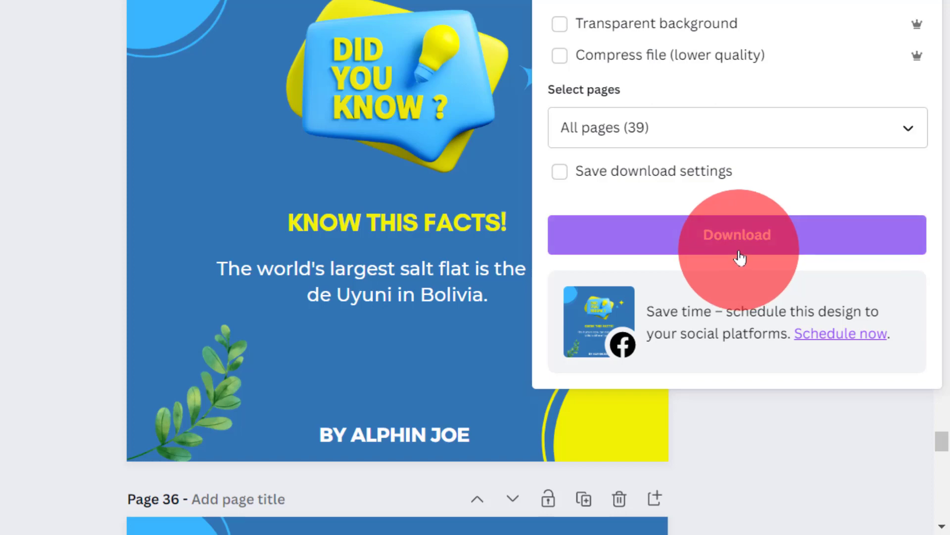
pyautogui.click(741, 257)
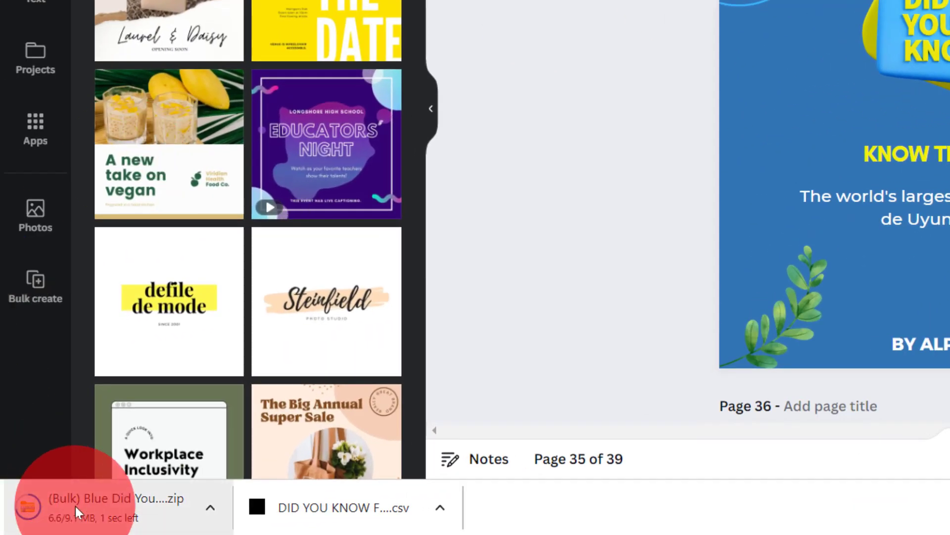
# Step: Open the downloaded zip and extract all PNGs into the Downloads folder
pyautogui.click(47, 507)
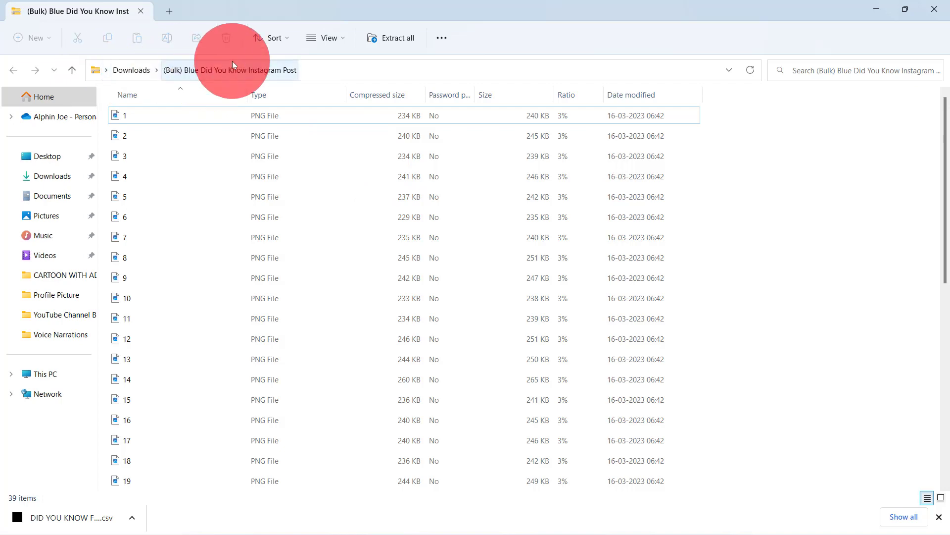
pyautogui.click(388, 40)
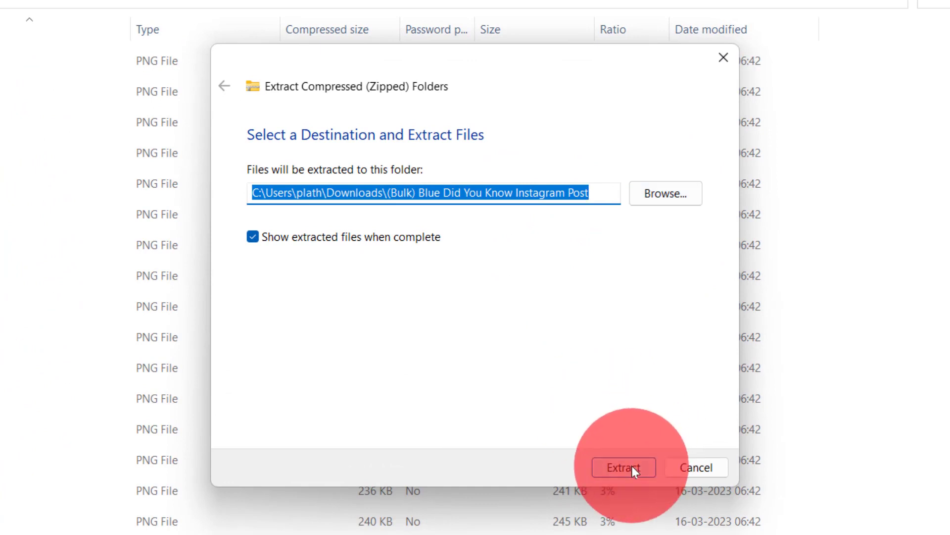
pyautogui.click(632, 467)
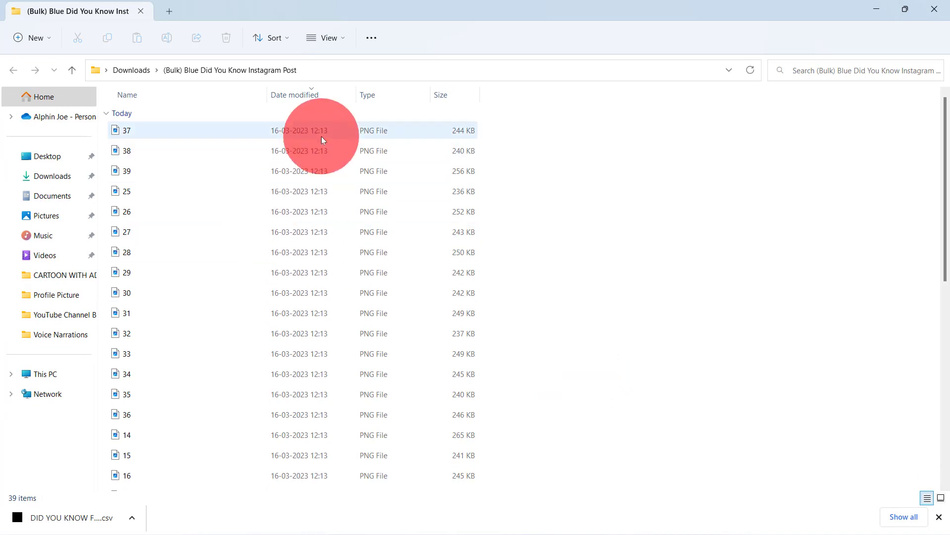
# Step: Return to Downloads and open the extracted folder of fact PNGs
pyautogui.click(144, 71)
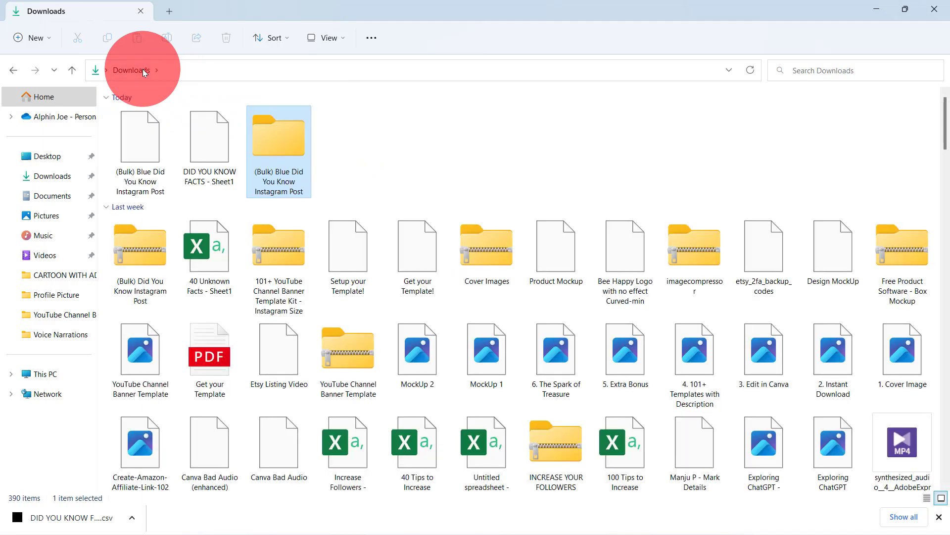
pyautogui.click(323, 177)
pyautogui.click(154, 165)
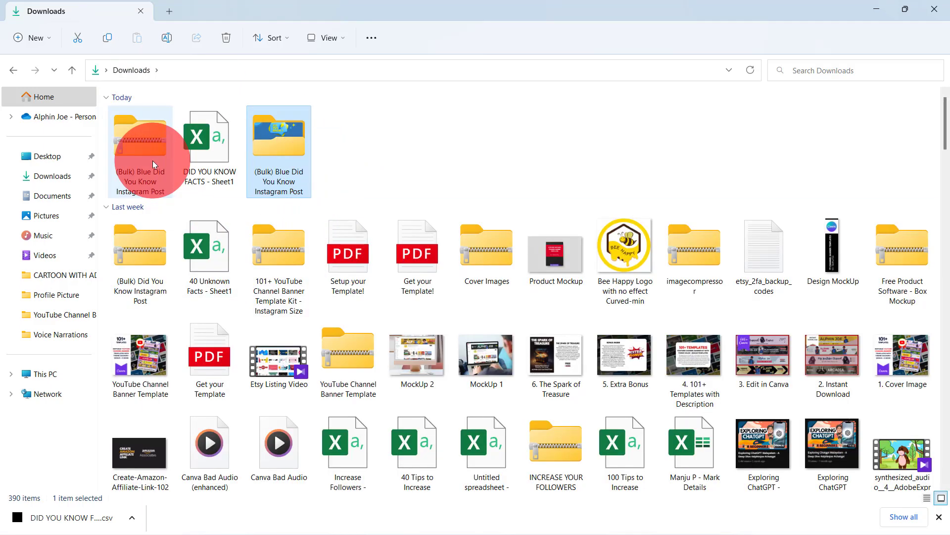
pyautogui.moveTo(141, 148)
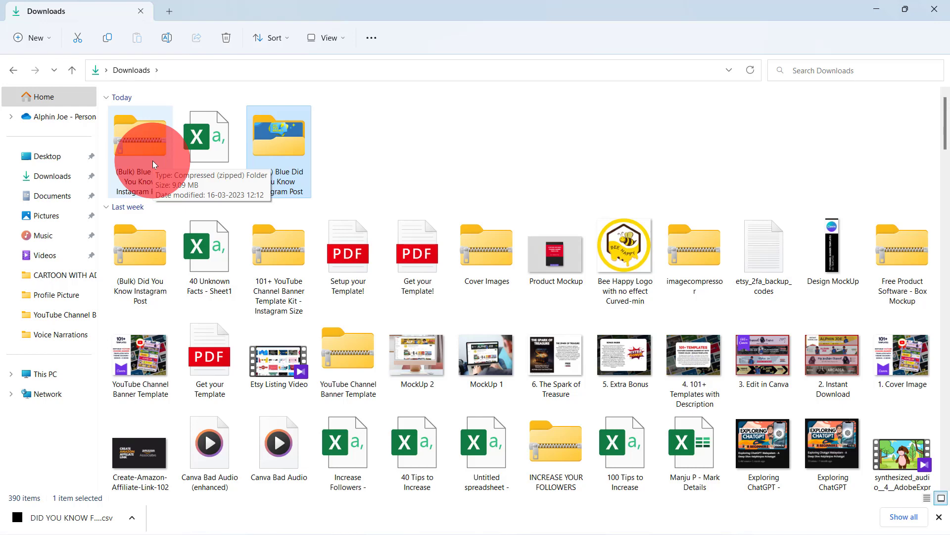
pyautogui.doubleClick(264, 142)
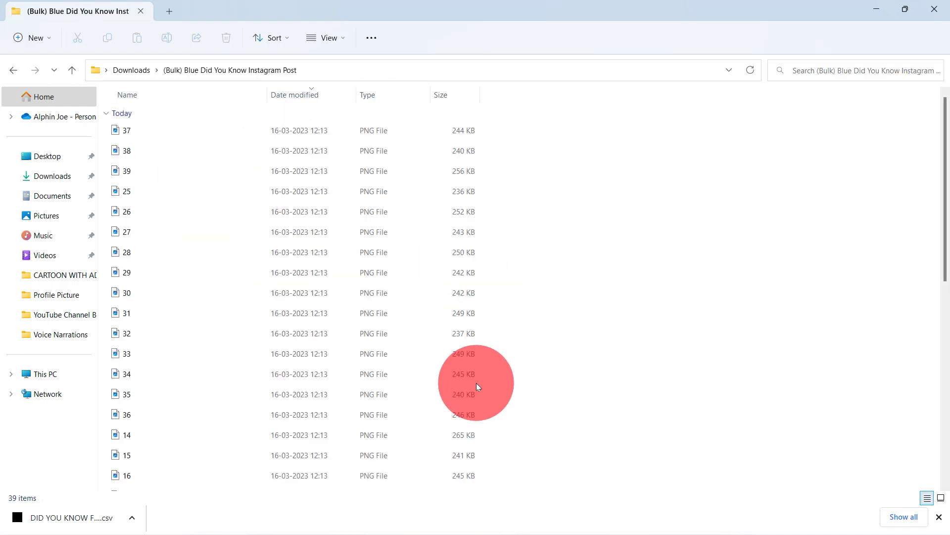
# Step: Sort the PNGs by name so they run from 1 upward, and open 1.png
pyautogui.scroll(-3, 476, 383)
pyautogui.scroll(-4, 476, 382)
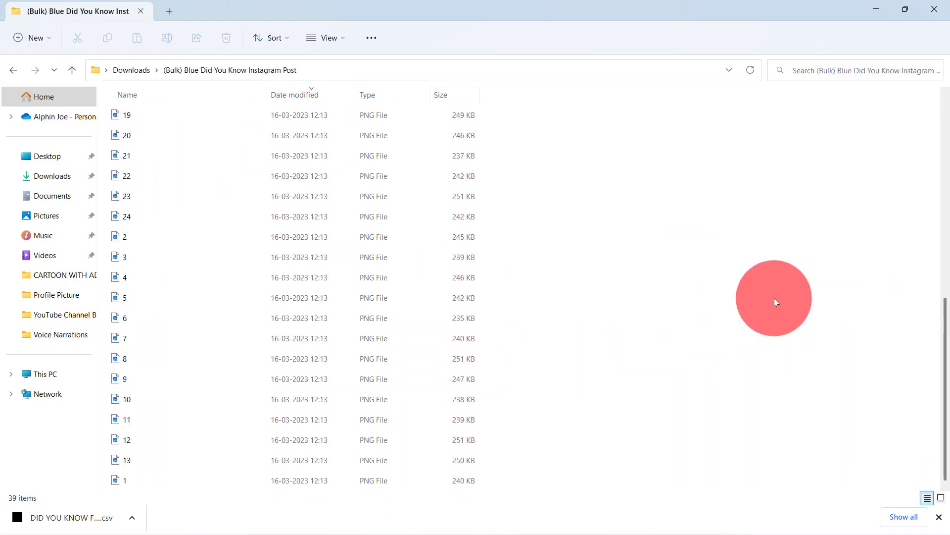
pyautogui.rightClick(776, 301)
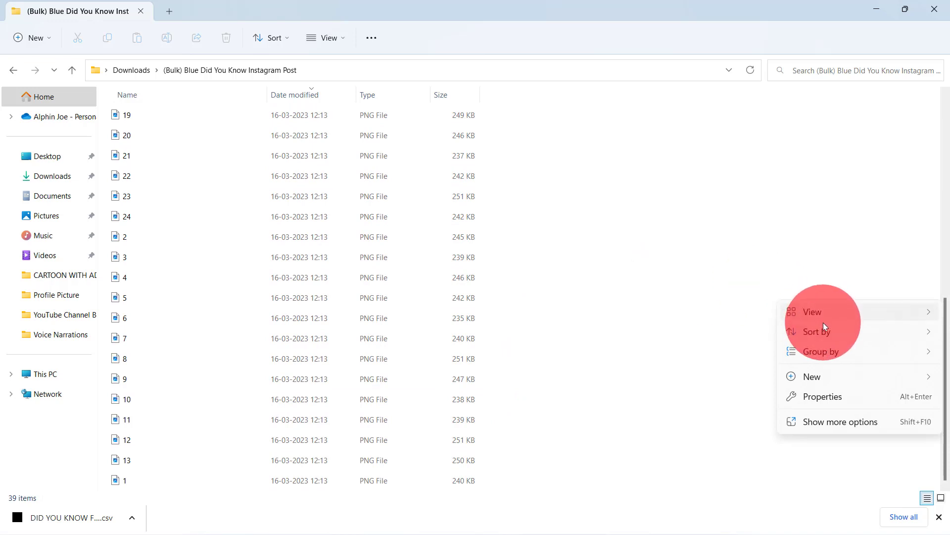
pyautogui.moveTo(816, 331)
pyautogui.click(736, 335)
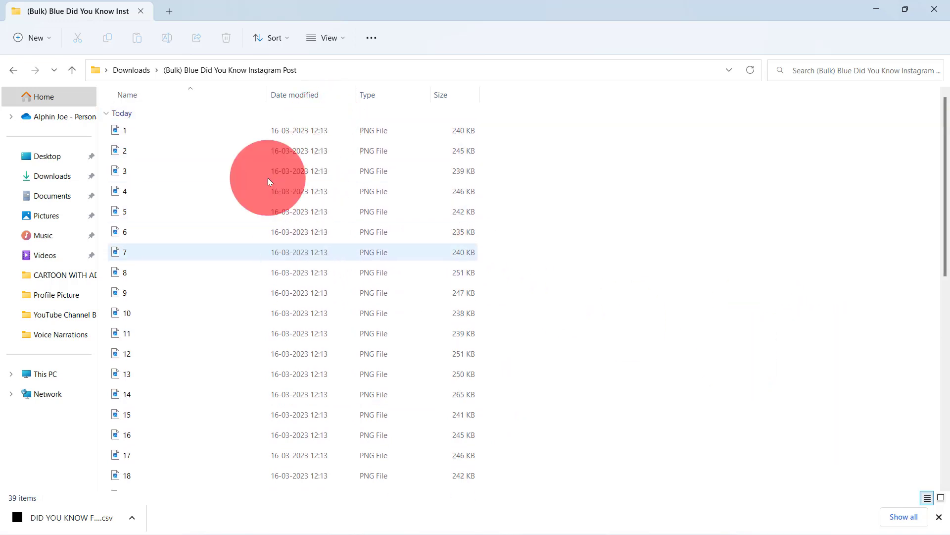
pyautogui.doubleClick(242, 131)
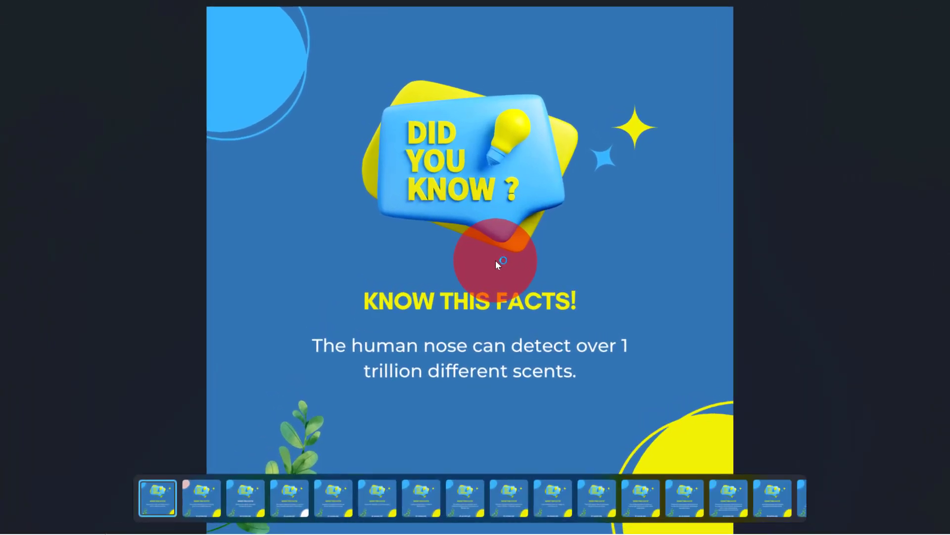
# Step: Flip forward five fact images and back three, past the owls fact, to the bee hummingbird fact
pyautogui.press('Right')
pyautogui.press('Right')
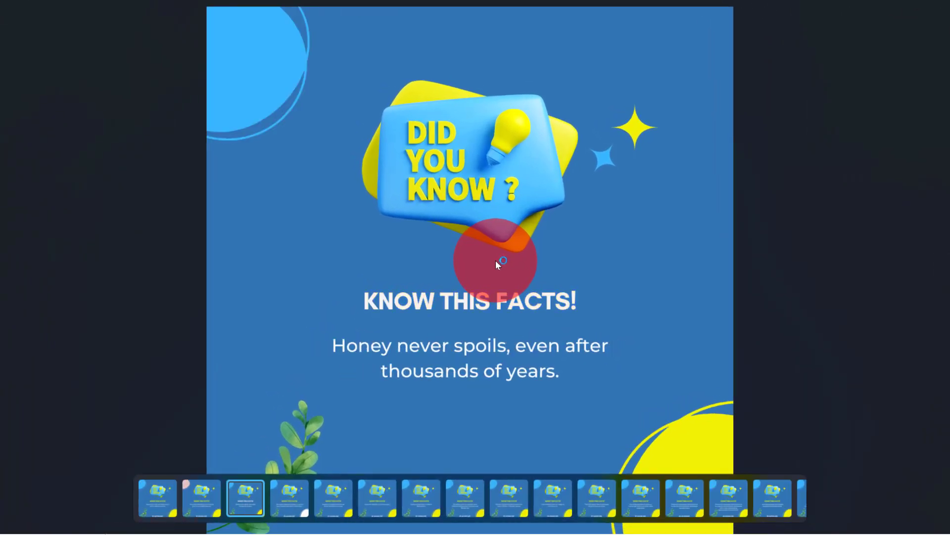
pyautogui.press('Right')
pyautogui.press('Right')
pyautogui.press('Right')
pyautogui.press('Right')
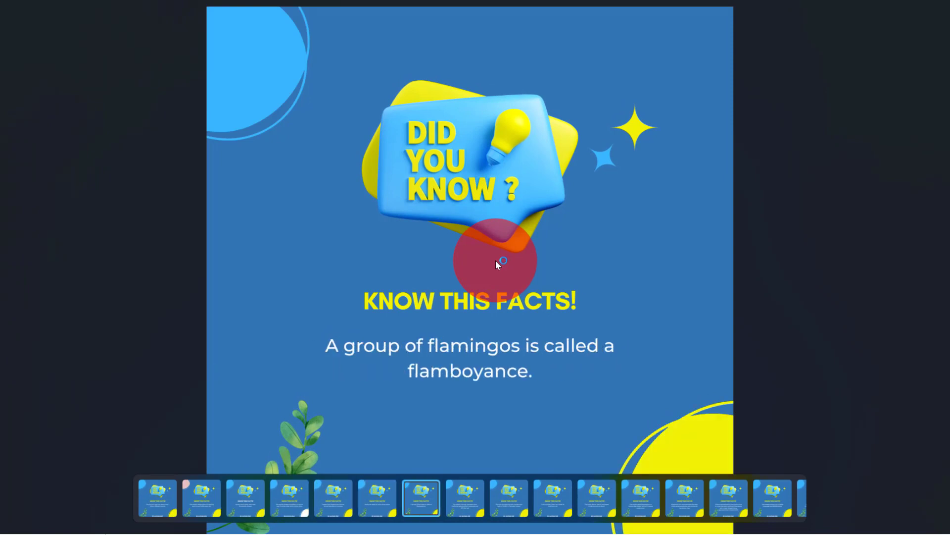
pyautogui.press('Right')
pyautogui.press('Right')
pyautogui.press('Right')
pyautogui.press('Right')
pyautogui.press('Right')
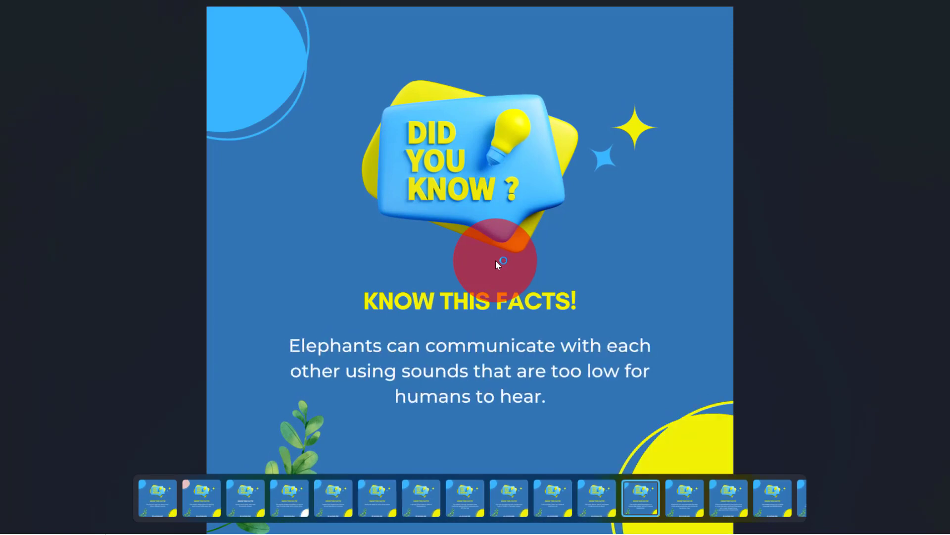
pyautogui.press('Right')
pyautogui.press('Right')
pyautogui.press('Right')
pyautogui.press('Right')
pyautogui.press('Right')
pyautogui.press('Right')
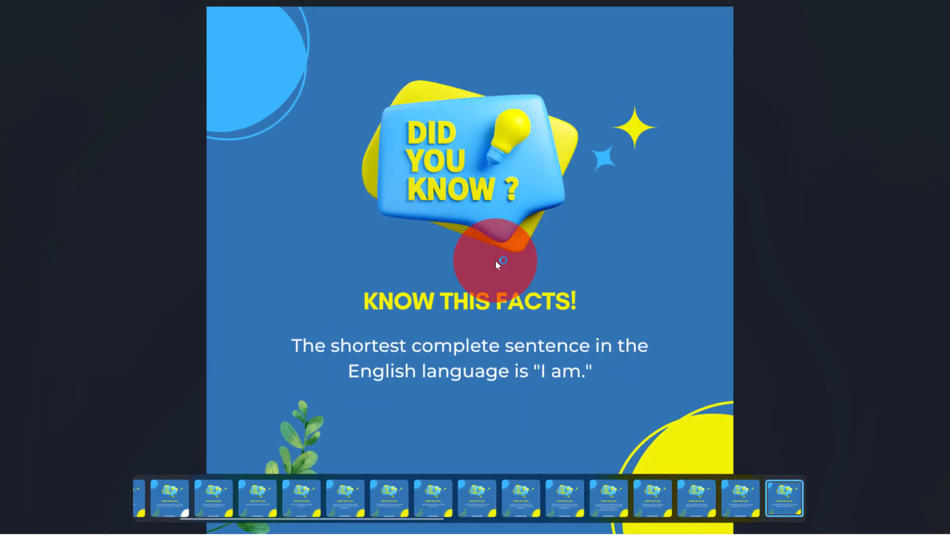
pyautogui.press('Right')
pyautogui.press('Right')
pyautogui.press('Right')
pyautogui.press('Right')
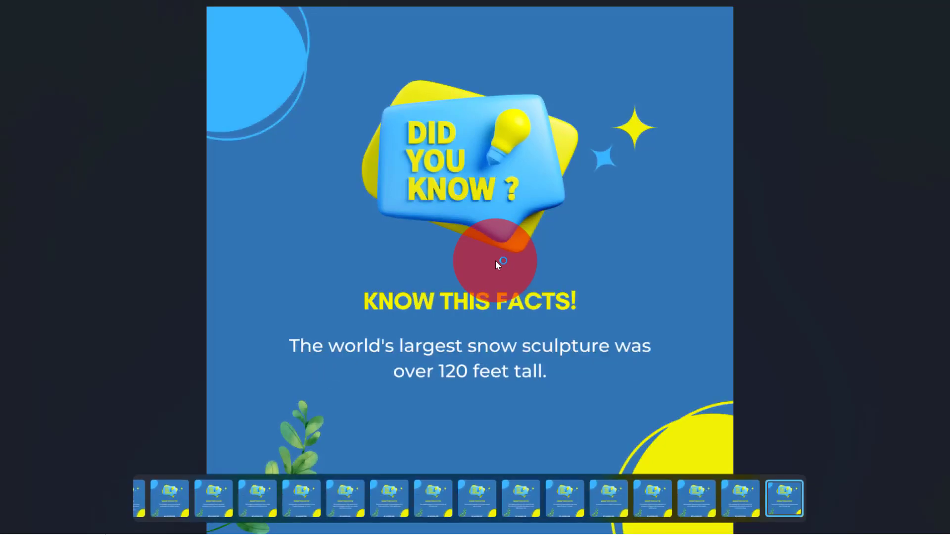
pyautogui.press('Left')
pyautogui.press('Left')
pyautogui.press('Left')
pyautogui.press('Left')
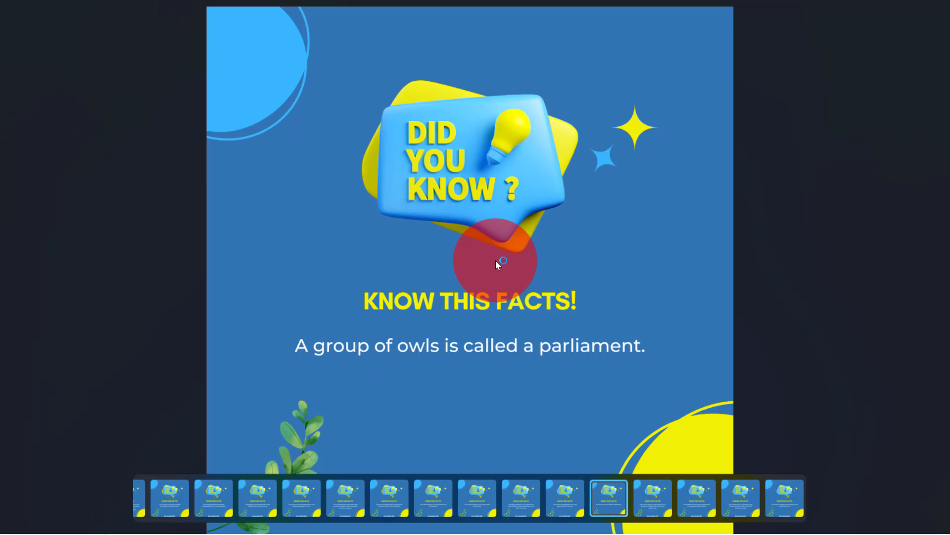
pyautogui.press('Left')
pyautogui.press('Left')
pyautogui.press('Left')
pyautogui.press('Left')
pyautogui.press('Left')
pyautogui.press('Left')
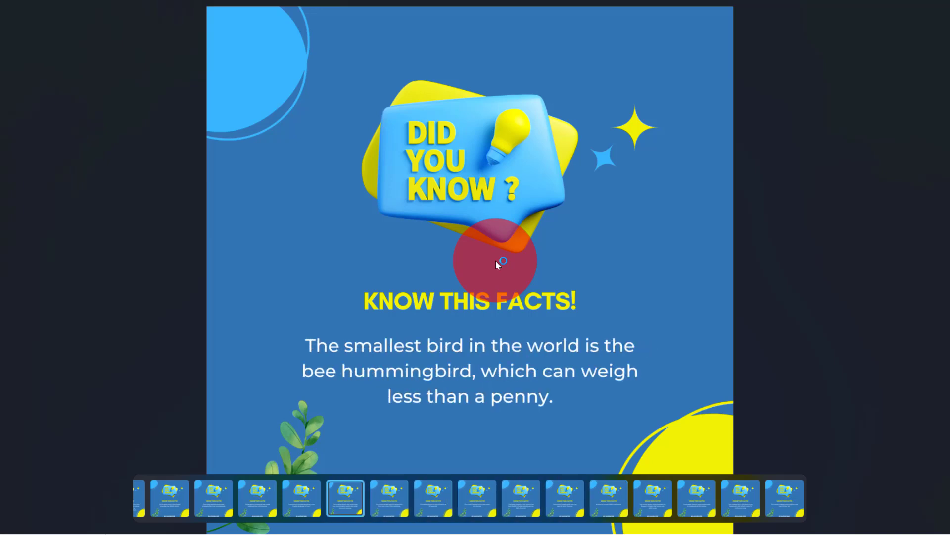
pyautogui.press('Left')
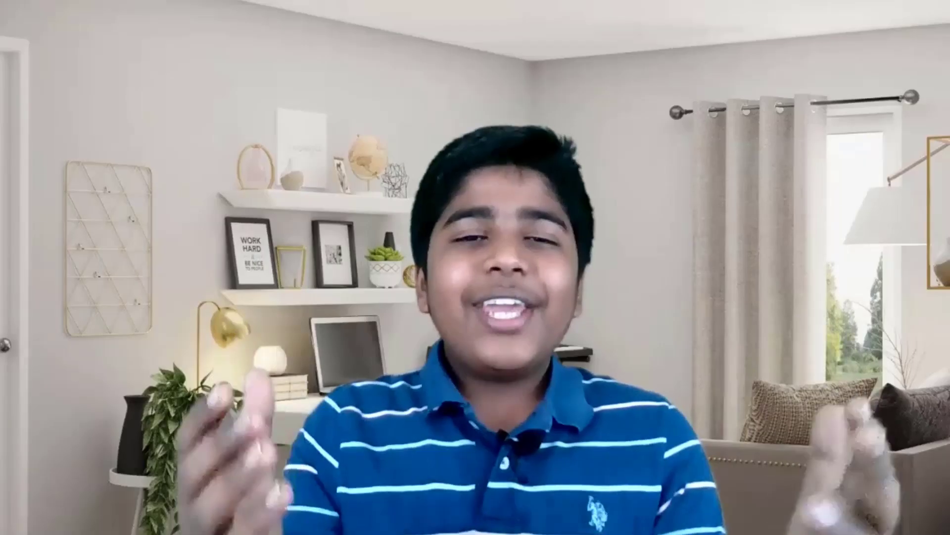